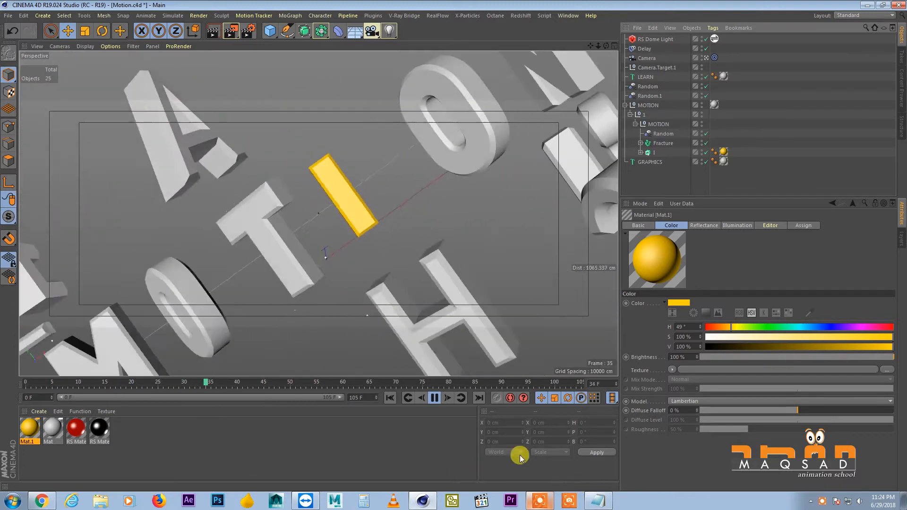
Bring up the Notepad notes listing the lesson topics and move the window aside
left_click(596, 502)
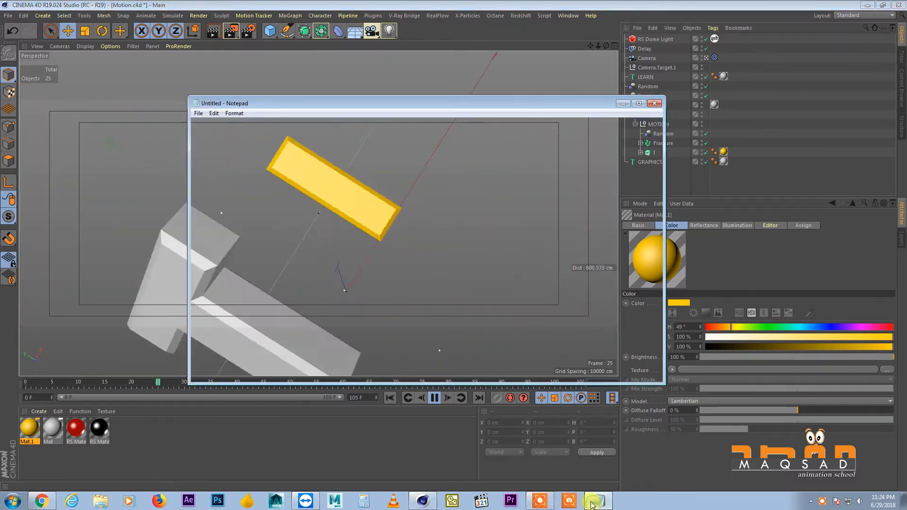
left_click_drag(413, 104, 619, 113)
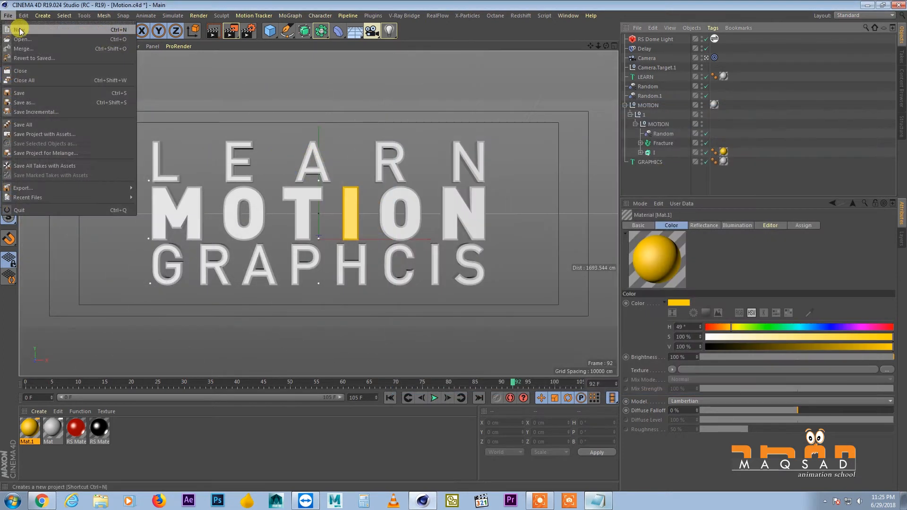
Start a new Cinema 4D project and add a MoText object with the text MOTION
left_click(19, 25)
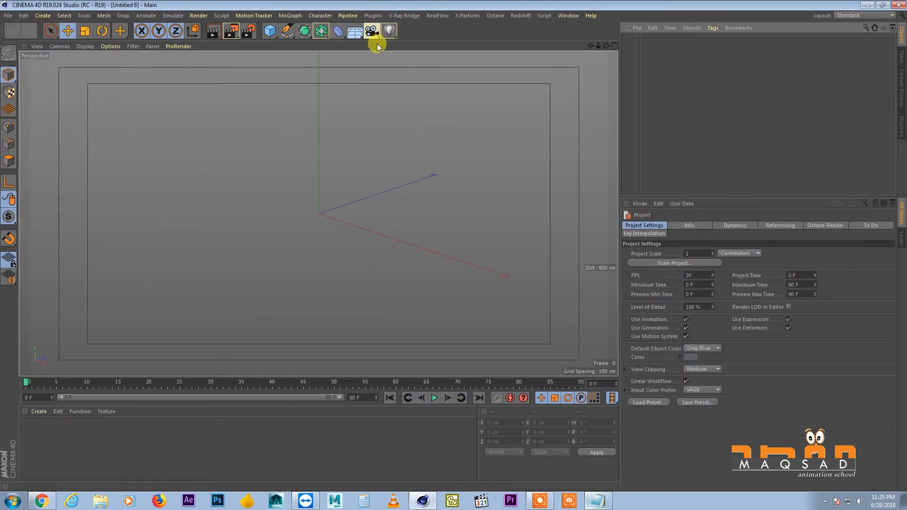
left_click_drag(619, 69, 639, 69)
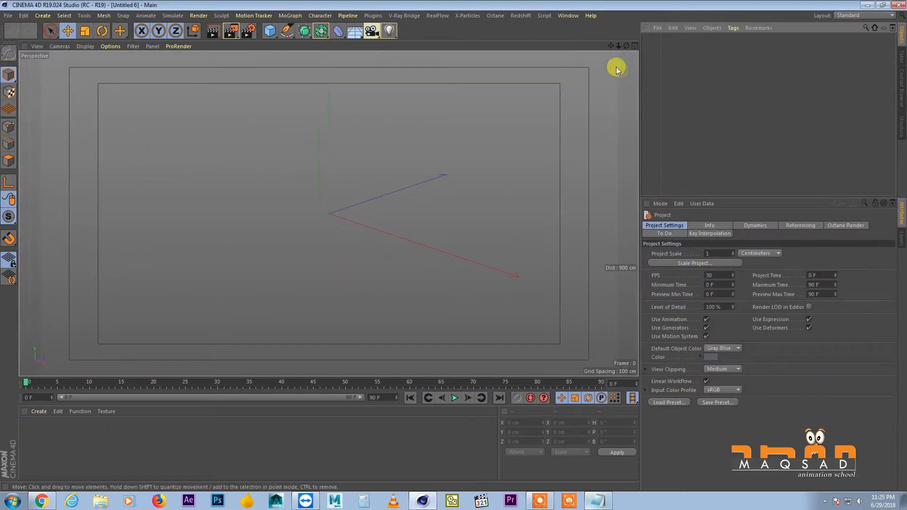
left_click(290, 15)
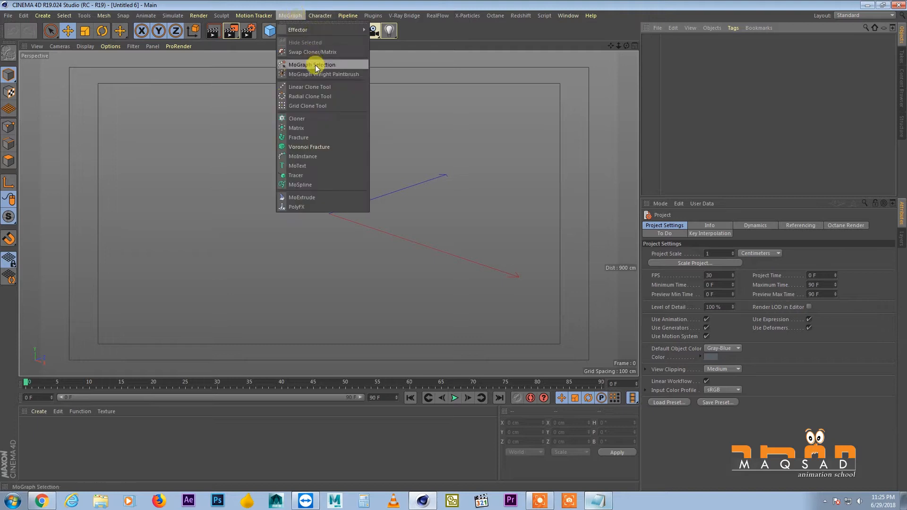
left_click(327, 166)
left_click_drag(643, 199, 627, 209)
double_click(675, 265)
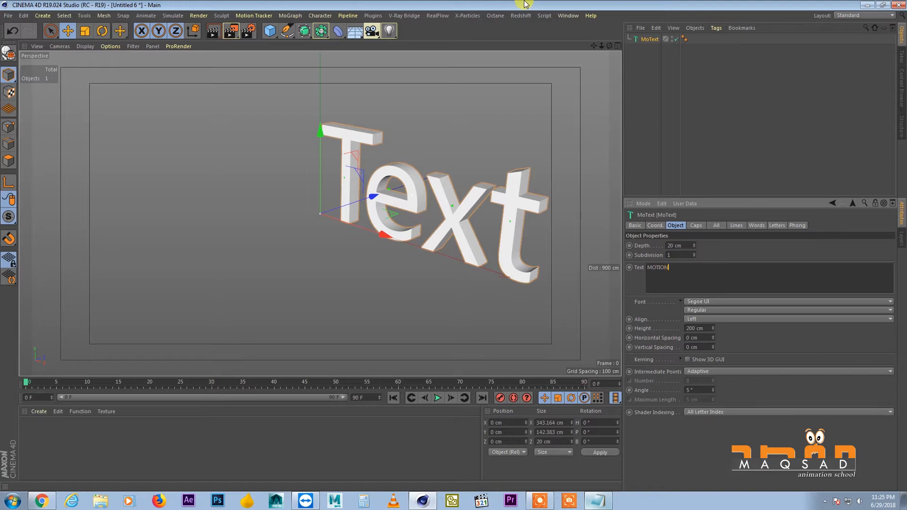
left_click_drag(389, 209, 255, 180, "alt")
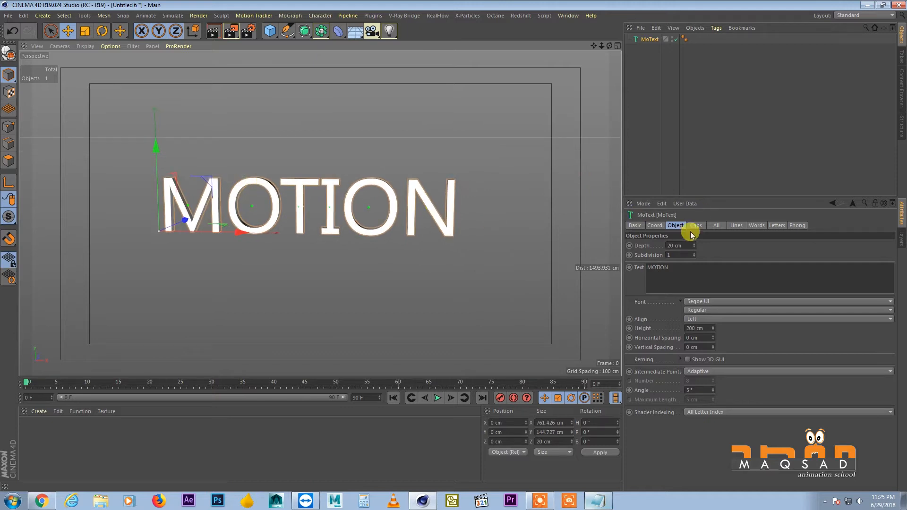
Duplicate the MoText object and change the copy's text to DESIGN
left_click(678, 264)
left_click_drag(648, 39, 651, 43, "ctrl")
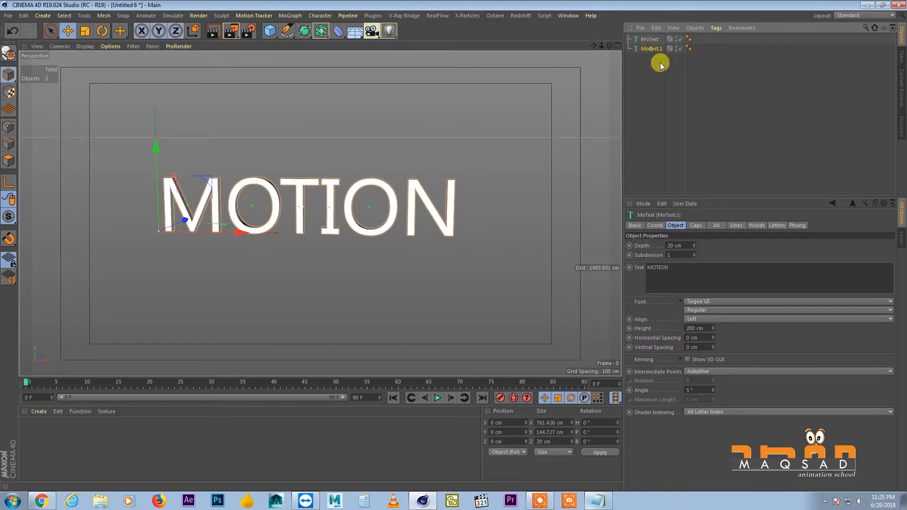
left_click_drag(678, 265, 619, 285)
type("DESIGN")
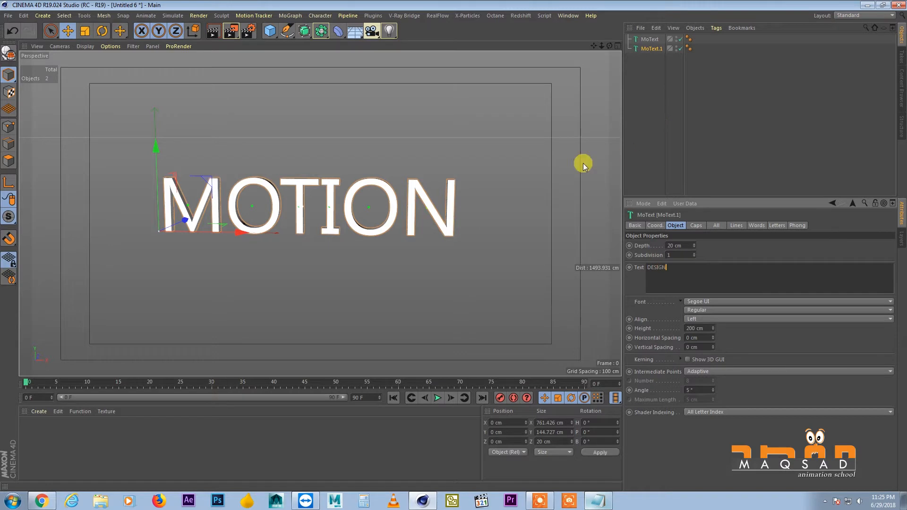
middle_click_drag(460, 178, 465, 166, "alt")
key("e")
Set the alignment of both MoText objects to Middle
left_click(645, 38, "ctrl")
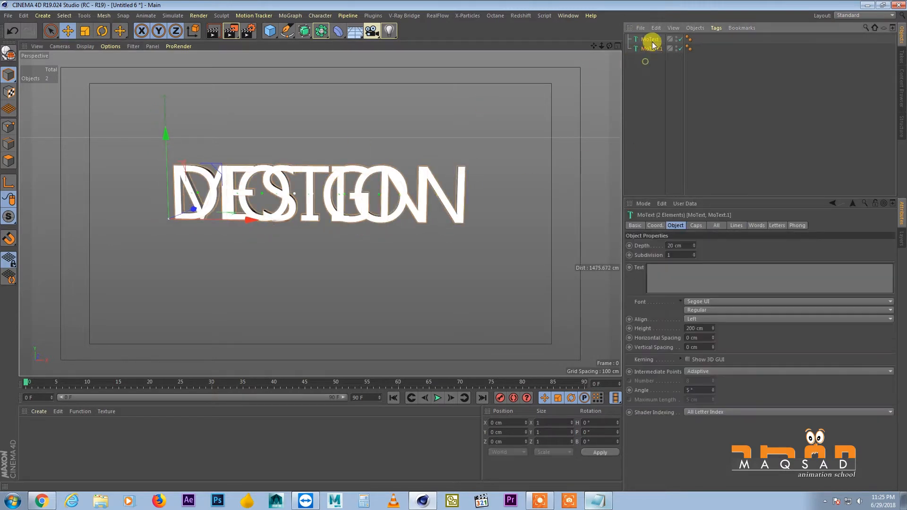
left_click(694, 319)
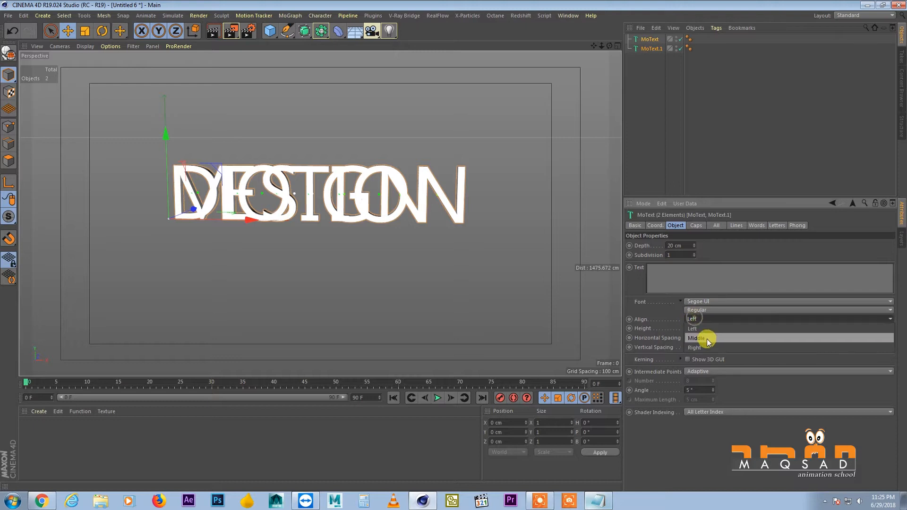
left_click(706, 337)
Move the DESIGN text about 193 cm down along Y so it sits below MOTION
middle_click_drag(370, 191, 531, 181, "alt")
middle_click_drag(412, 78, 399, 130, "alt")
left_click(653, 225)
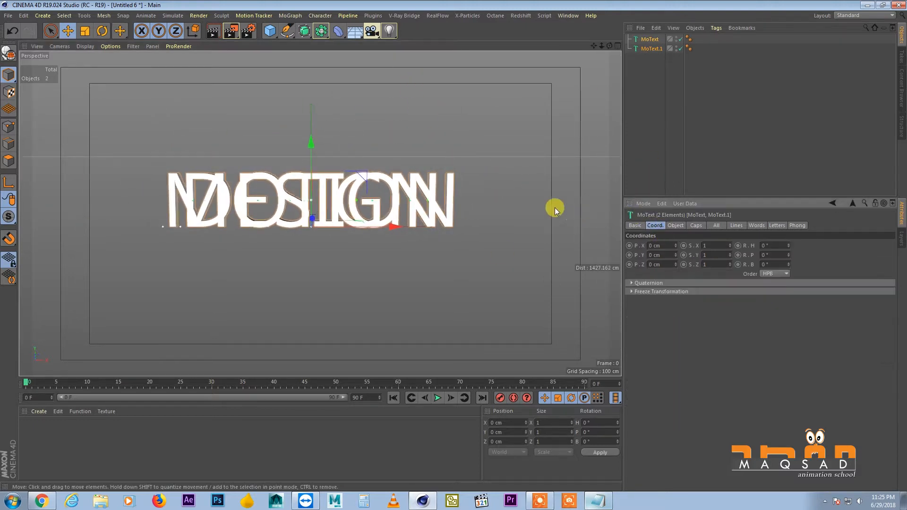
middle_click_drag(333, 158, 336, 137, "alt")
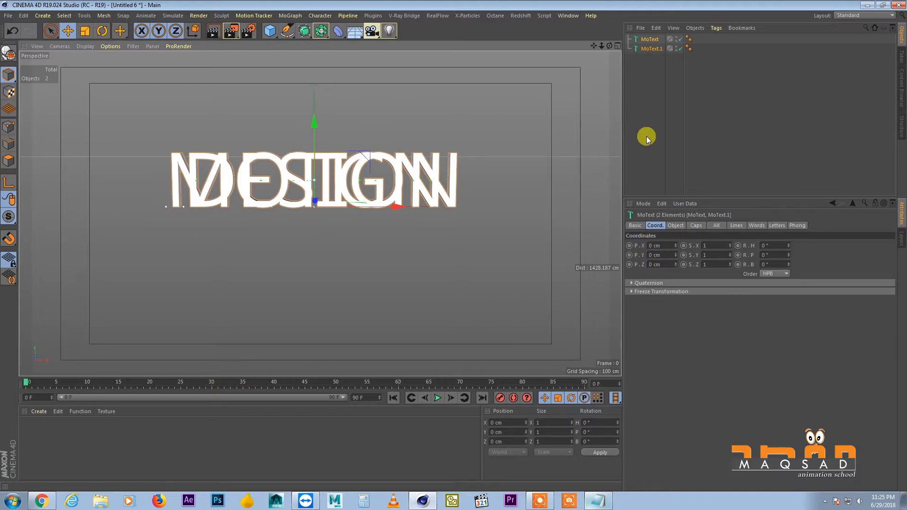
left_click(651, 49)
left_click_drag(316, 119, 322, 201)
Rename the two text objects as Motion and Design
double_click(650, 40)
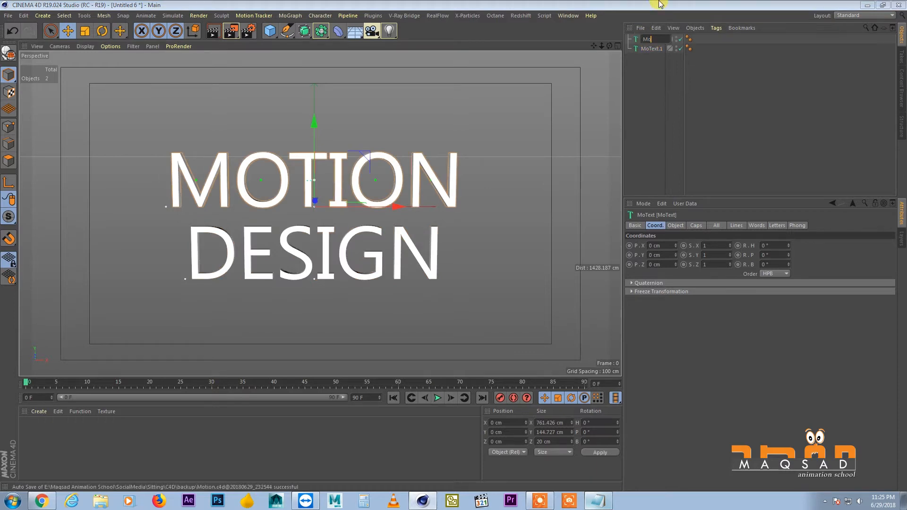
double_click(651, 48)
type("Desi")
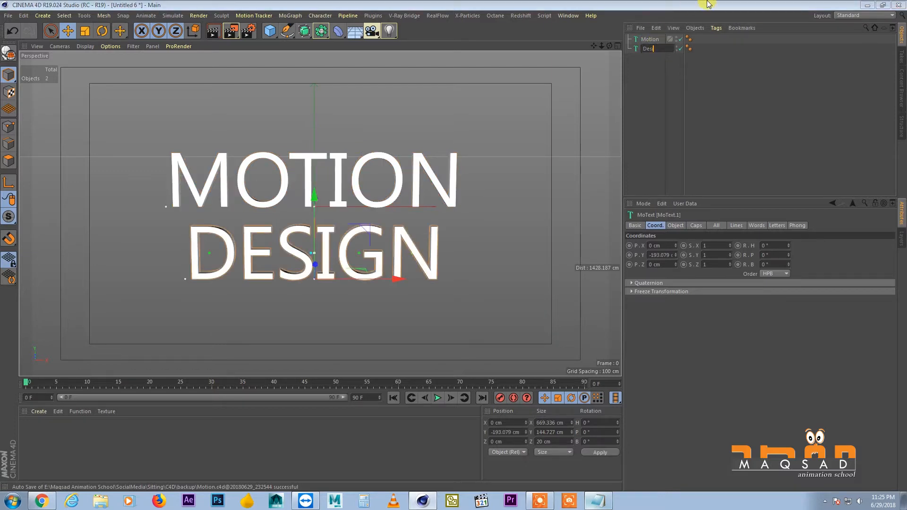
type("gn")
key("Return")
middle_click_drag(328, 178, 340, 175, "alt")
left_click_drag(340, 175, 356, 168, "alt")
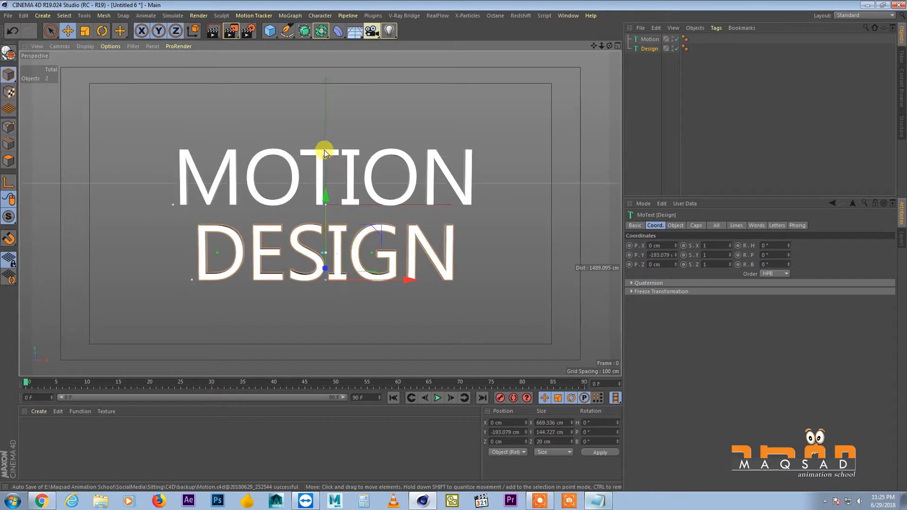
left_click_drag(324, 150, 342, 163, "alt")
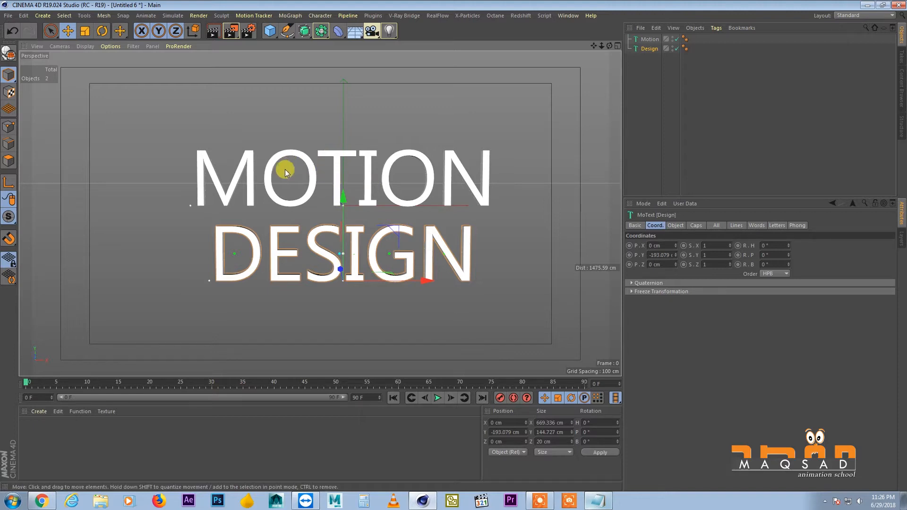
middle_click_drag(342, 180, 341, 175, "alt")
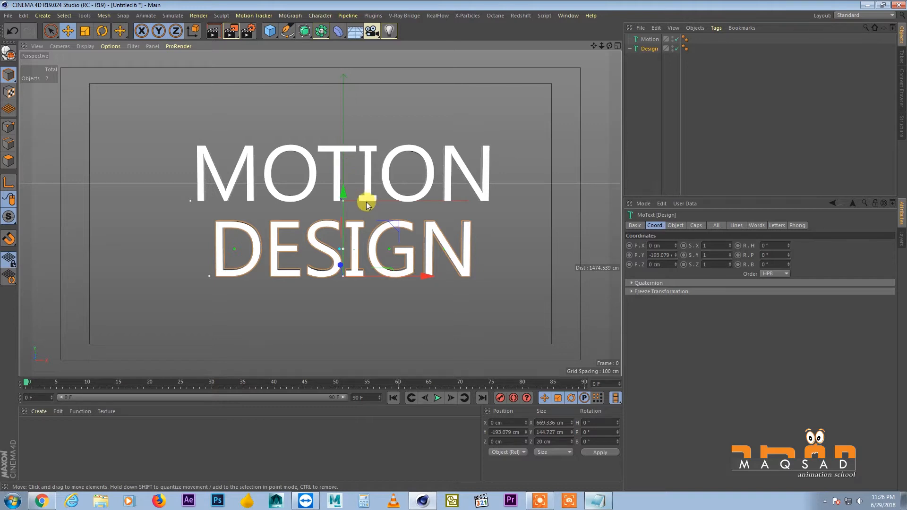
Widen the object name column and set the font of both text objects to Segoe UI Black
left_click_drag(680, 85, 710, 74)
left_click(650, 39)
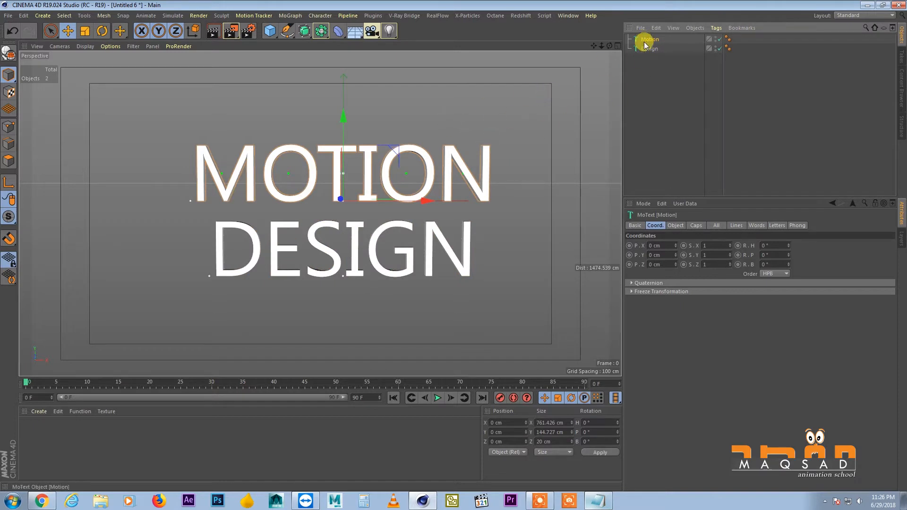
left_click(649, 49, "ctrl")
left_click(675, 225)
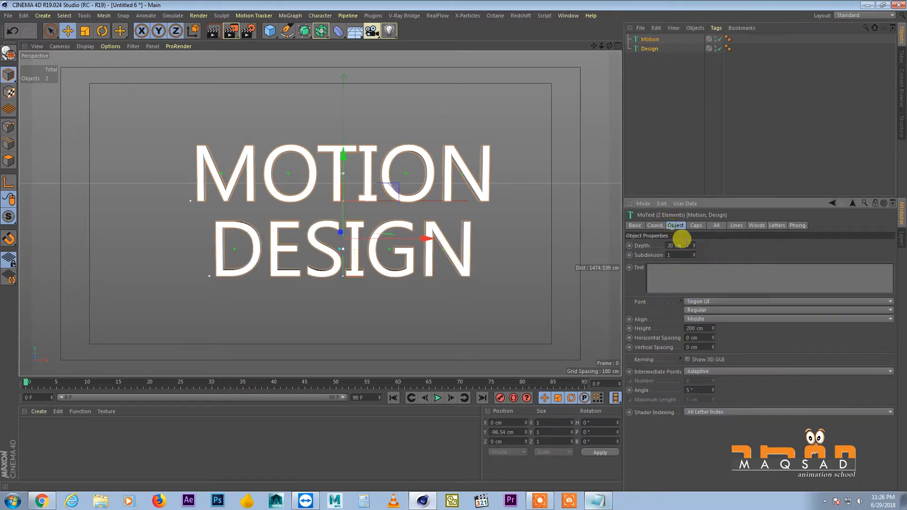
left_click(692, 301)
left_click(719, 314)
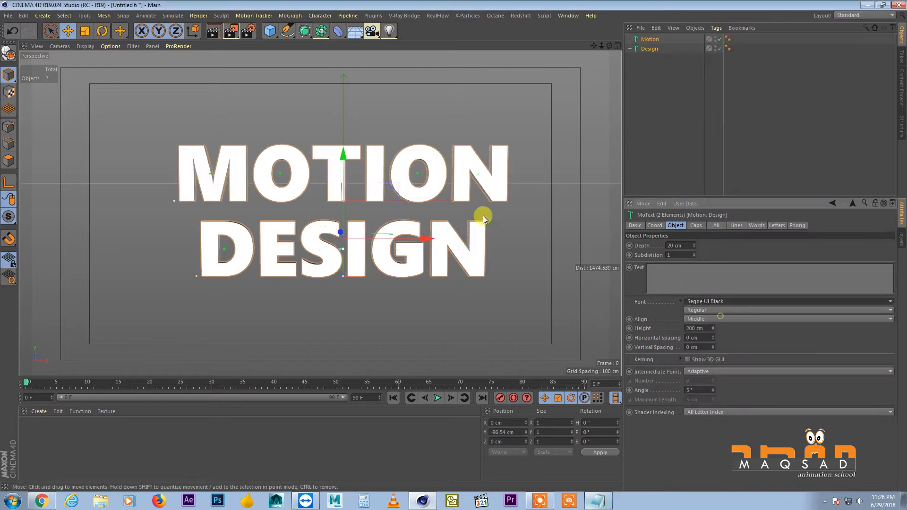
Shift both text objects together about 31.5 cm in negative X and 7.3 cm in negative Y
left_click_drag(390, 241, 378, 242)
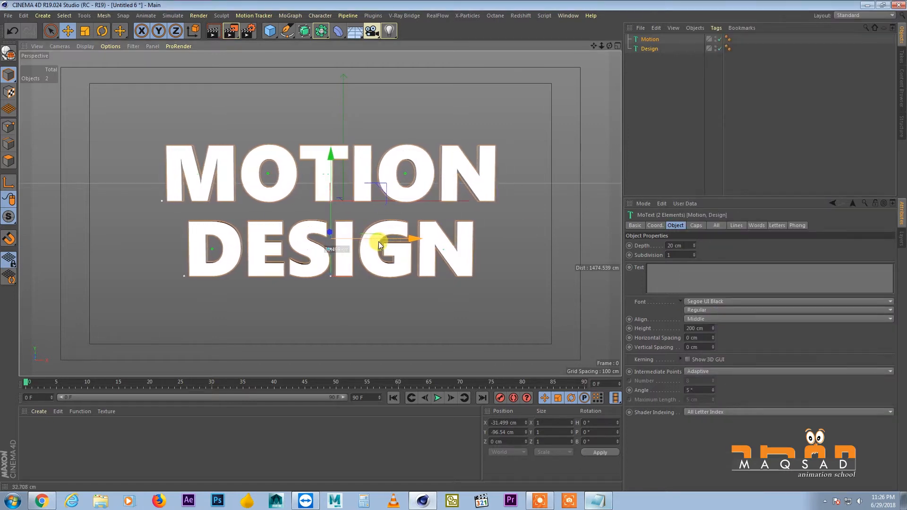
left_click_drag(322, 162, 329, 165)
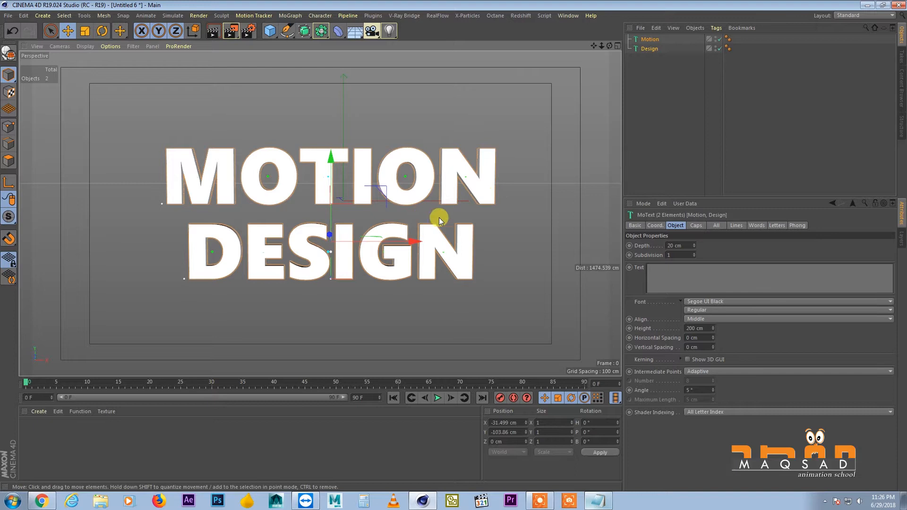
left_click(670, 97)
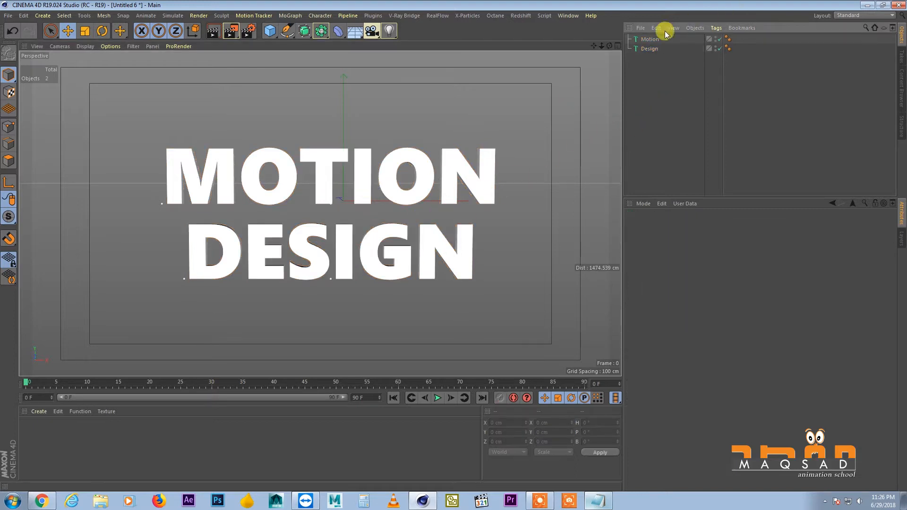
Create a new default material and assign it to both the Motion and Design text objects
left_click(651, 39)
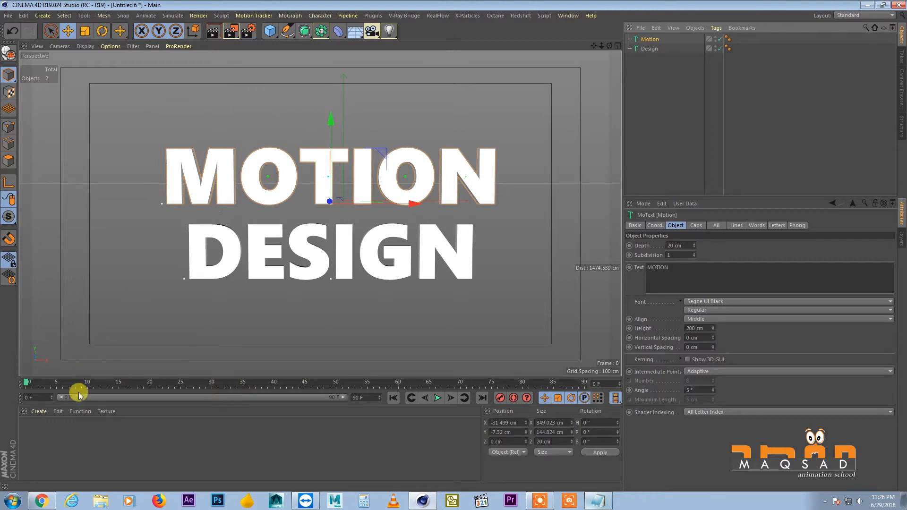
double_click(59, 430)
left_click_drag(29, 430, 652, 40)
left_click_drag(27, 428, 649, 49)
left_click(648, 64)
Make the Motion text editable and expand its hierarchy down to the individual letter objects
left_click(642, 41)
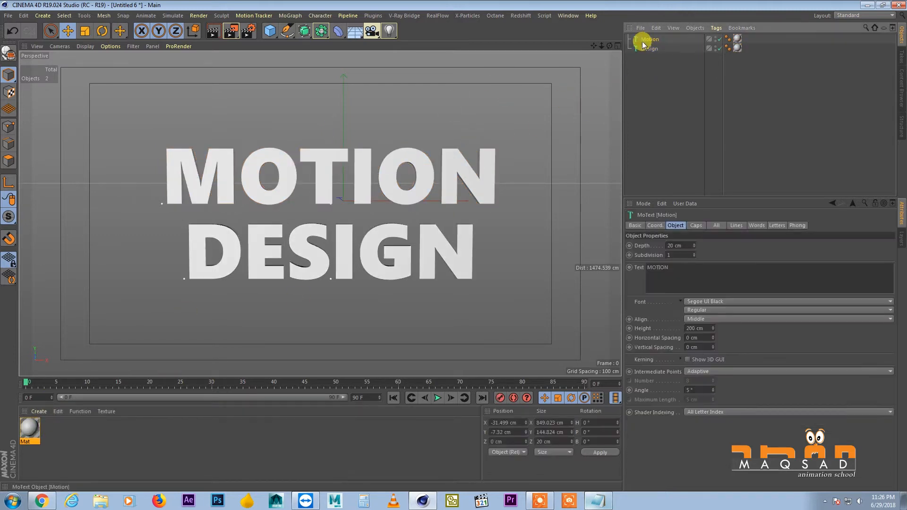
left_click(9, 52)
left_click(629, 40)
left_click(633, 48)
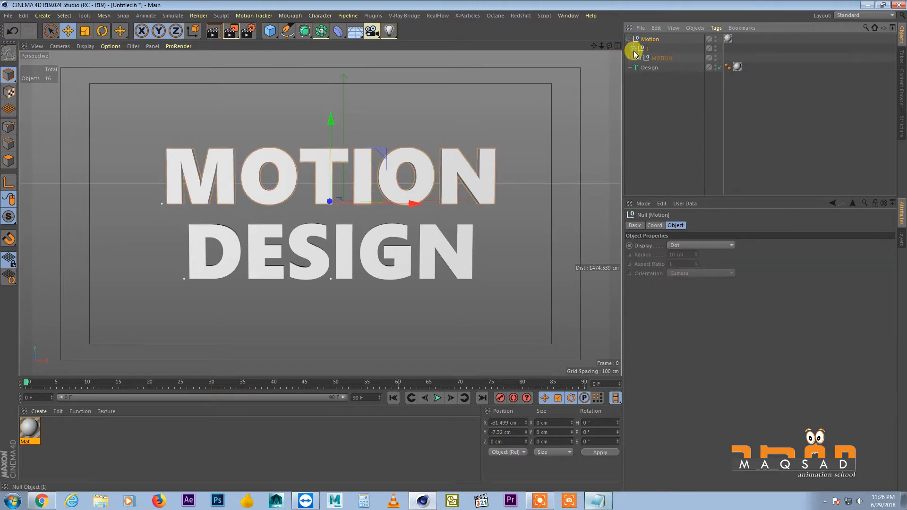
left_click(639, 58)
left_click_drag(702, 195, 709, 246)
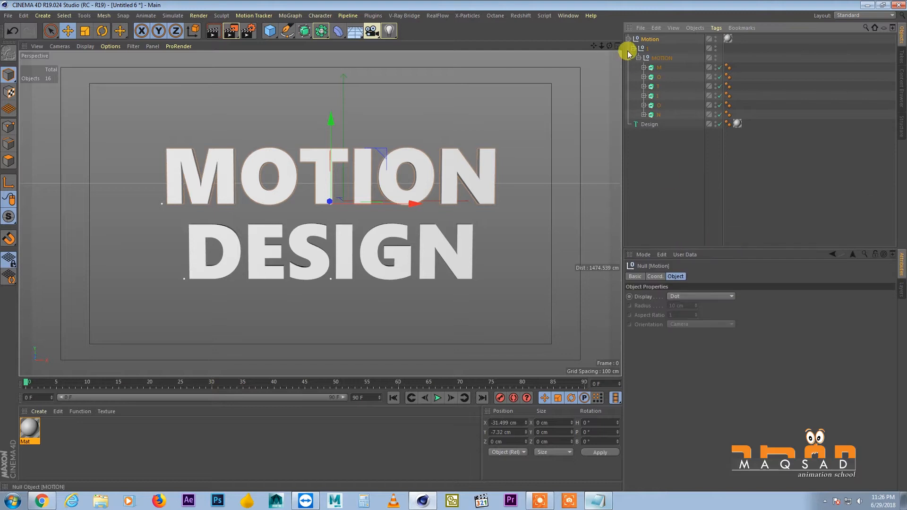
Check the separate letter objects of the converted MOTION text one by one
left_click(656, 67)
left_click(658, 77)
left_click(659, 96)
left_click(659, 106)
left_click(659, 115)
left_click(658, 147)
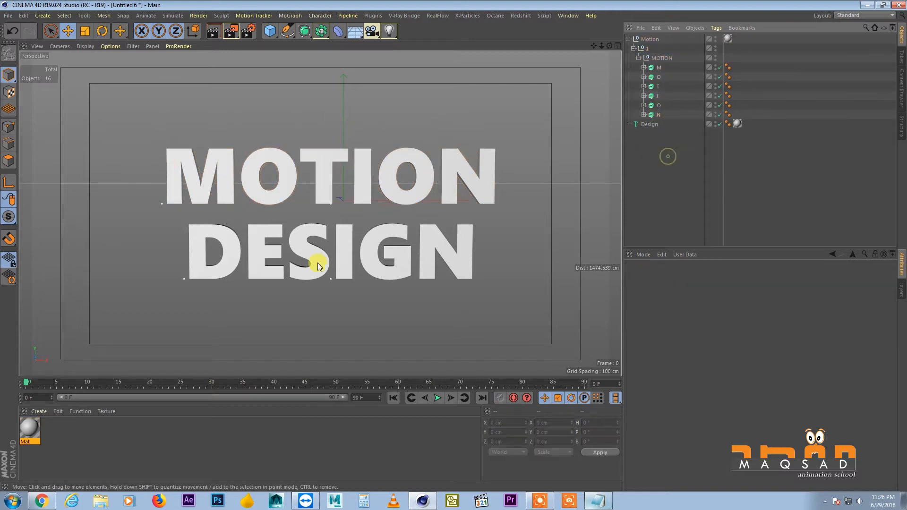
Create a second material and assign it to the letter T of MOTION
left_click(58, 412)
left_click(39, 412)
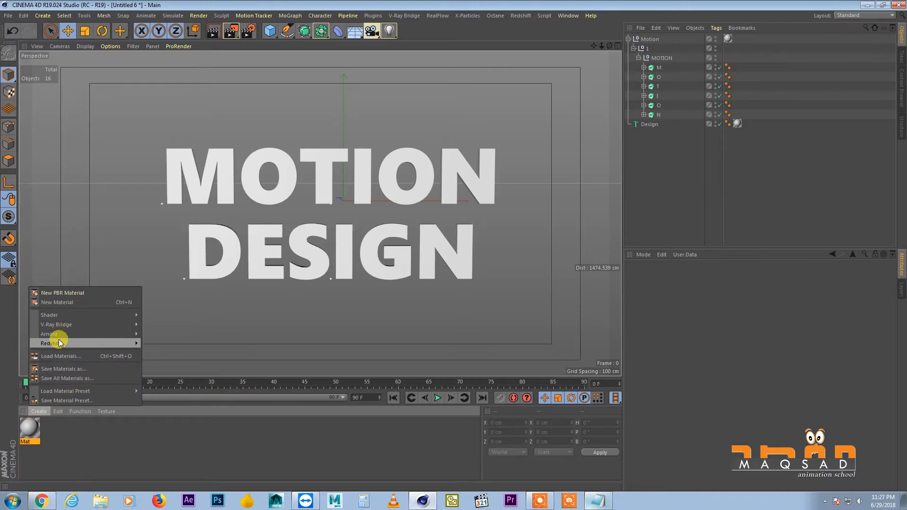
mouse_move(69, 318)
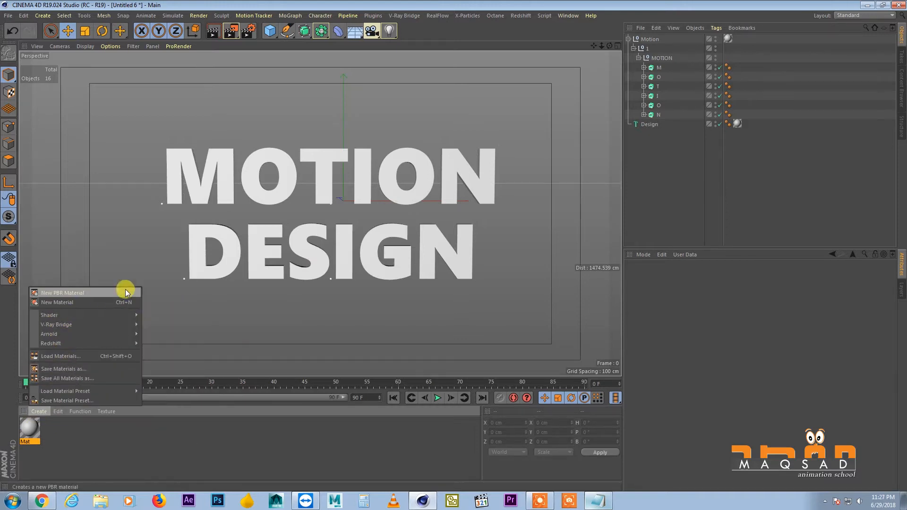
left_click(97, 302)
left_click_drag(29, 427, 657, 86)
Set the new material's color to red with H 0°, S 100% and V 100%
double_click(29, 427)
left_click_drag(368, 124, 290, 119)
left_click_drag(289, 130, 447, 140)
left_click(442, 66)
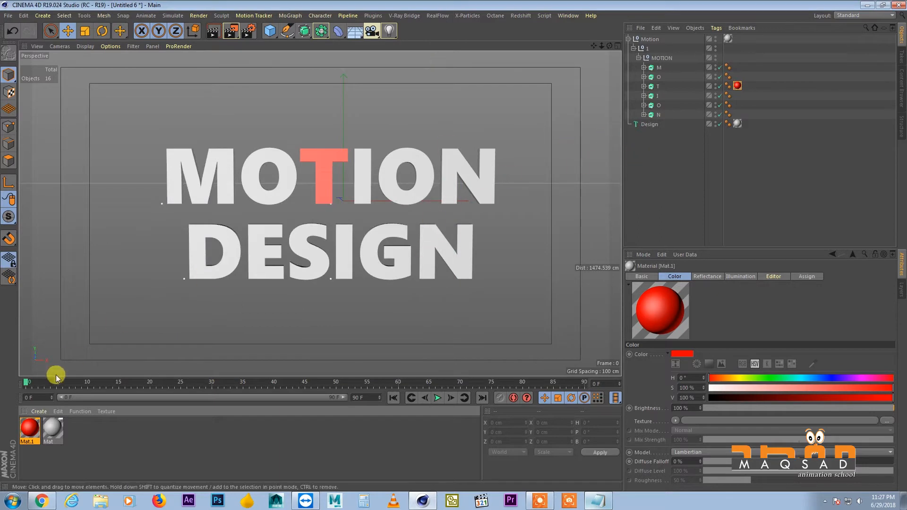
Turn off the Reflectance channel in both the red and the grey material
double_click(30, 426)
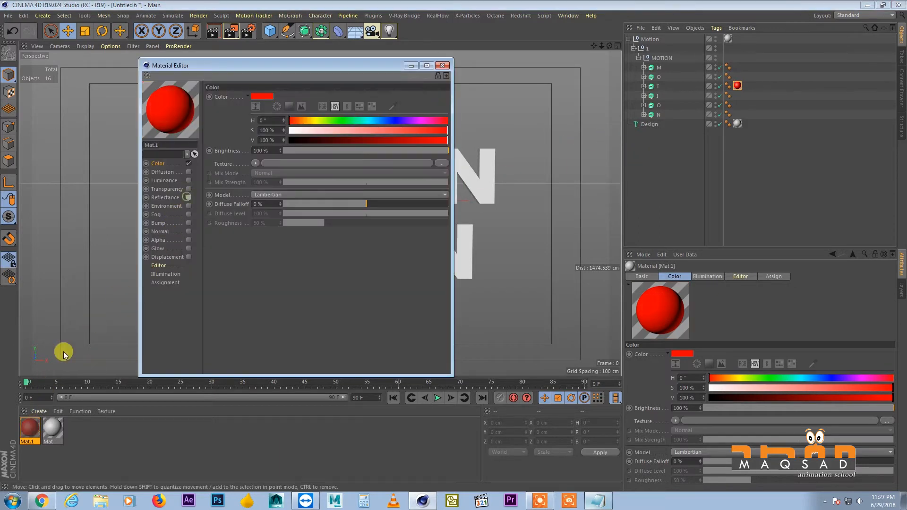
left_click(53, 428)
left_click(191, 198)
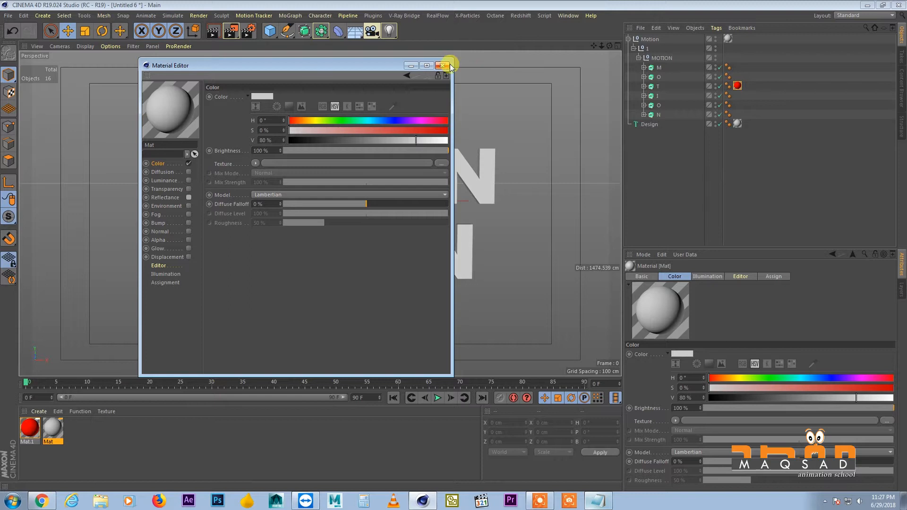
left_click(441, 65)
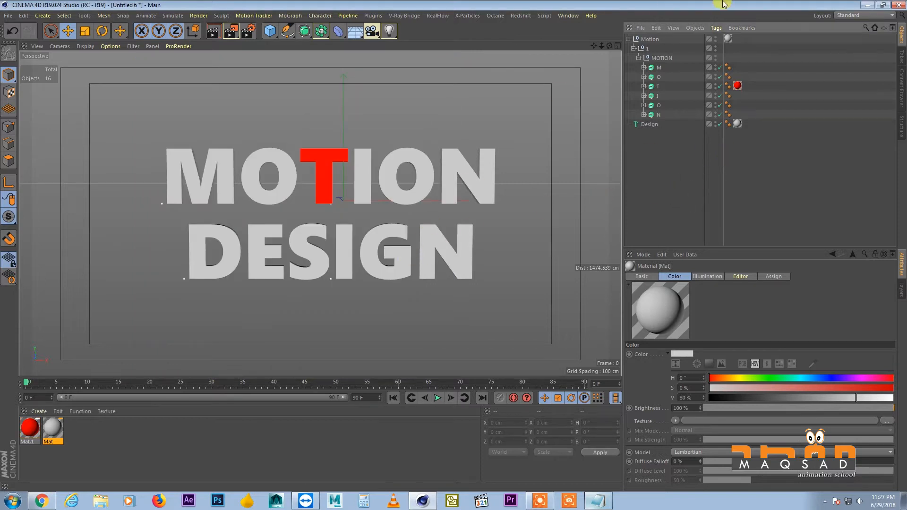
Collapse the Motion hierarchy and frame both title lines centrally in the perspective view
left_click(628, 39)
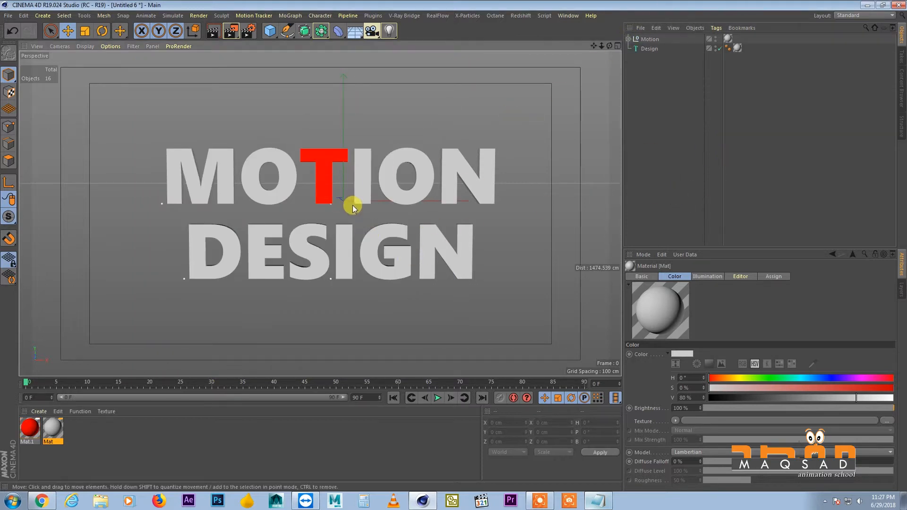
scroll(328, 202, "down", 4)
left_click_drag(296, 221, 302, 262, "alt")
scroll(344, 188, "up", 3)
left_click_drag(344, 188, 342, 150, "alt")
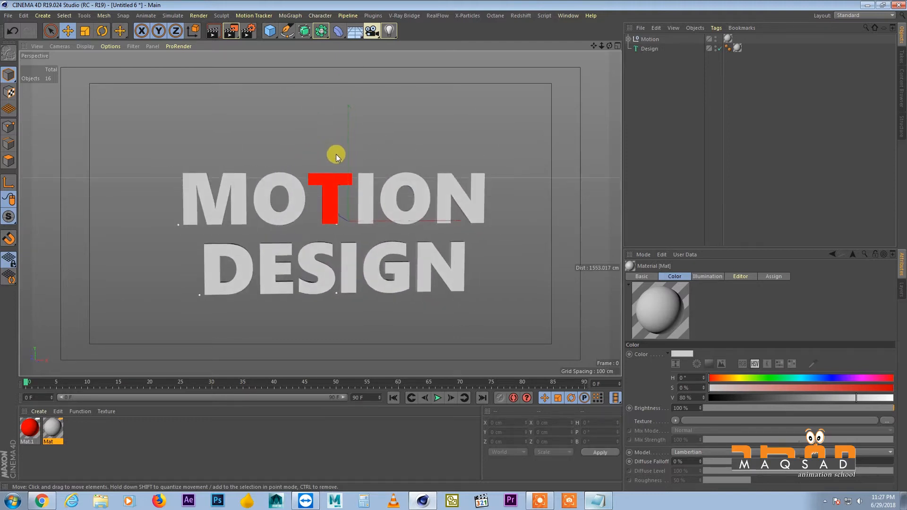
middle_click_drag(336, 263, 342, 204, "alt")
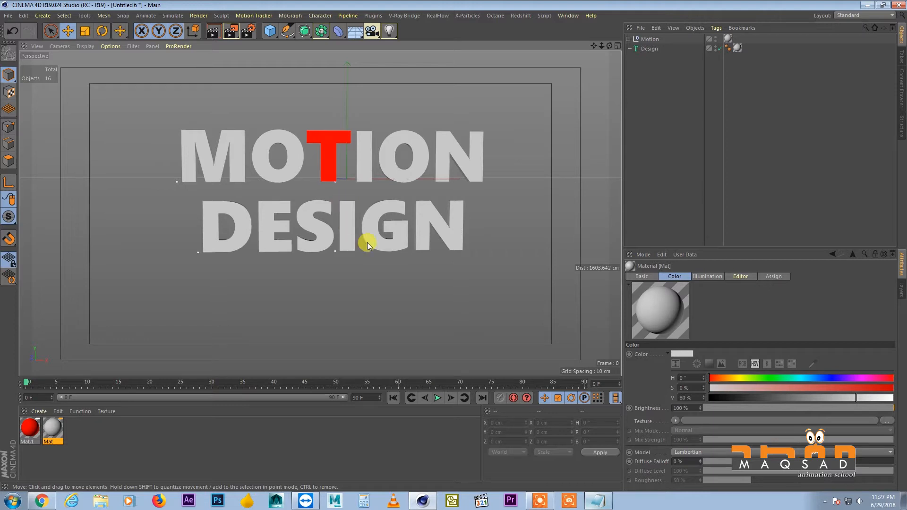
left_click(351, 223)
left_click_drag(336, 189, 320, 207)
middle_click_drag(319, 207, 322, 201, "alt")
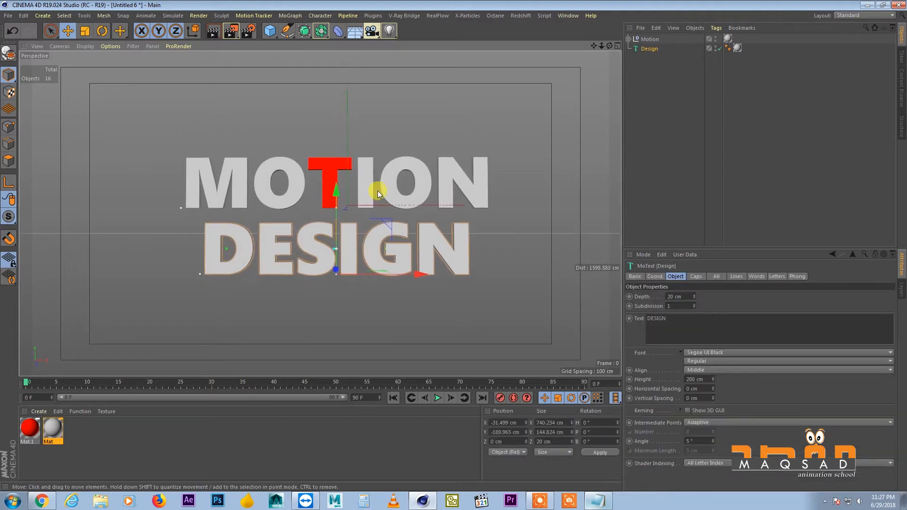
left_click(647, 115)
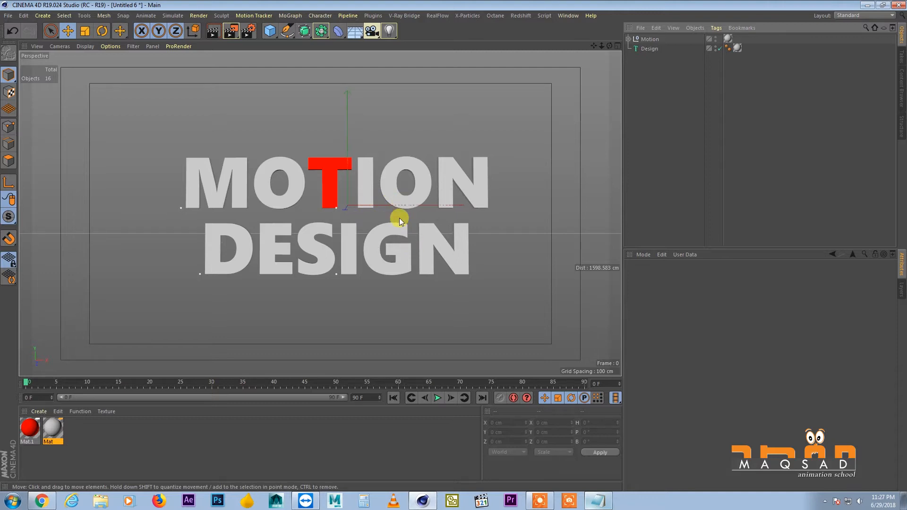
Add a Target Camera from the current view of the title
left_click(372, 32)
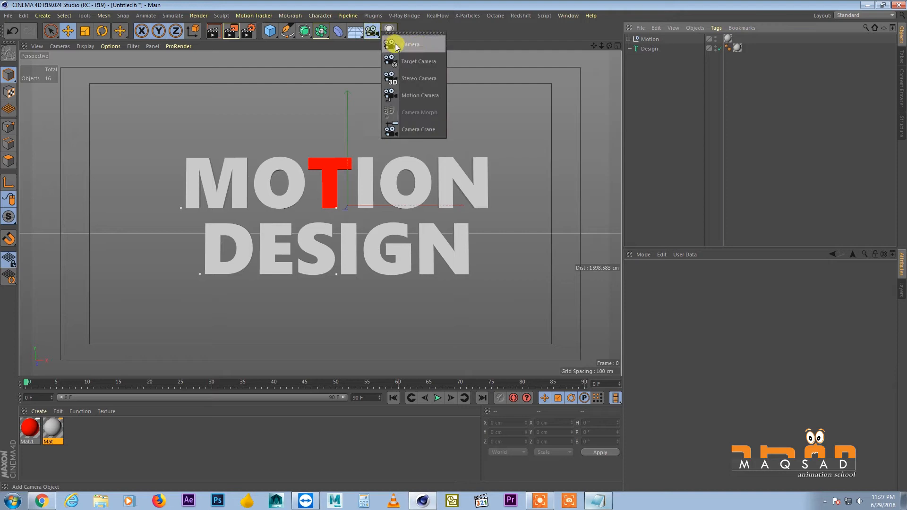
left_click(372, 32)
left_click(415, 60)
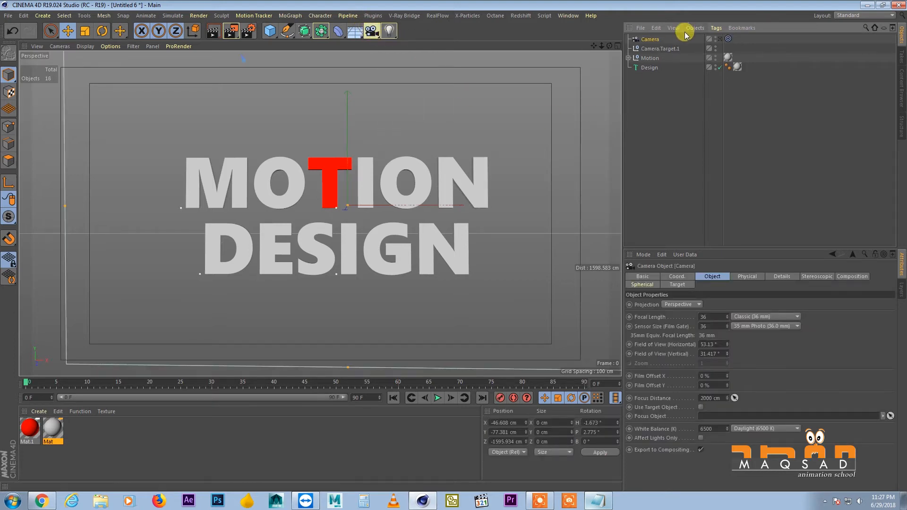
Examine the new camera and its target null from outside the camera, orbiting around the title
left_click(668, 48)
left_click_drag(348, 127, 417, 160)
left_click(648, 40)
left_click(653, 88)
right_click_drag(417, 160, 320, 166, "alt")
mouse_move(300, 164)
left_mouse_down("alt")
mouse_move(306, 186)
mouse_move(312, 175)
left_mouse_up("alt")
right_click_drag(311, 176, 389, 164, "alt")
left_click_drag(389, 164, 358, 168, "alt")
middle_click_drag(358, 168, 334, 175, "alt")
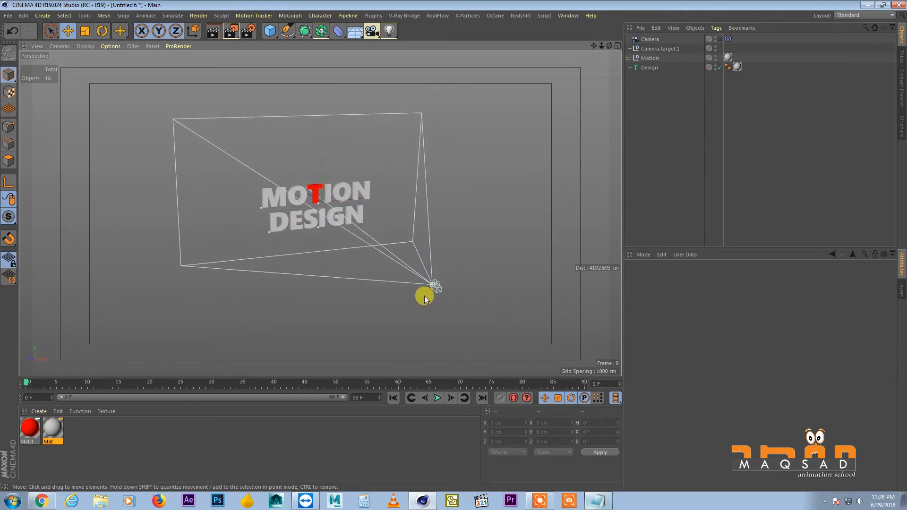
Look through the new camera and move its target null to about X -41 cm, Y -20 cm
left_click(656, 40)
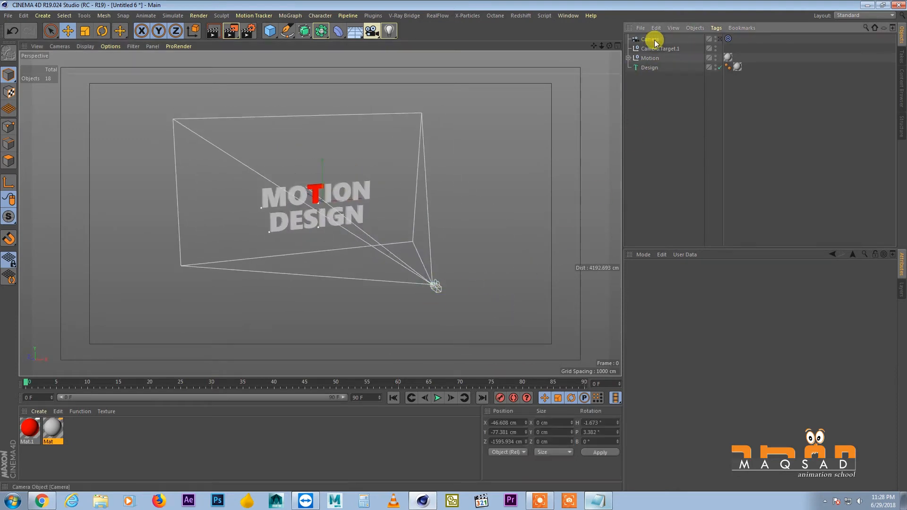
left_click(719, 40)
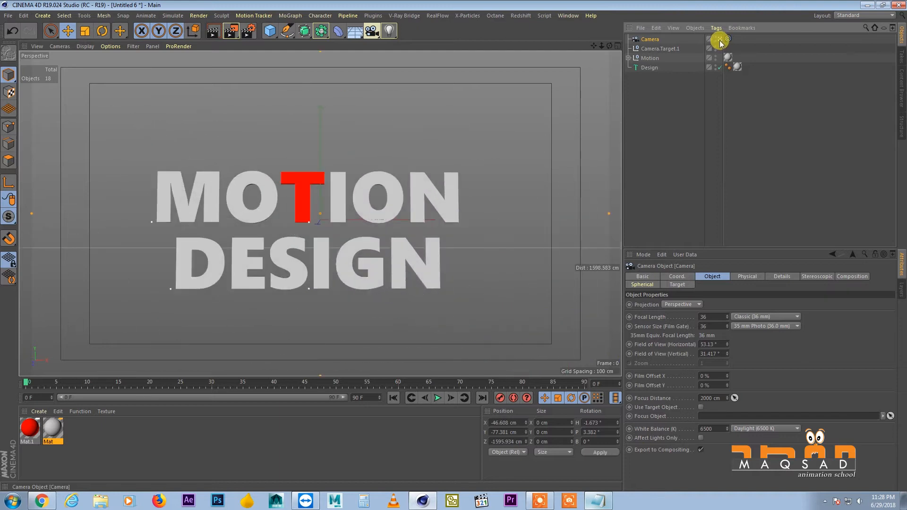
left_click(651, 49)
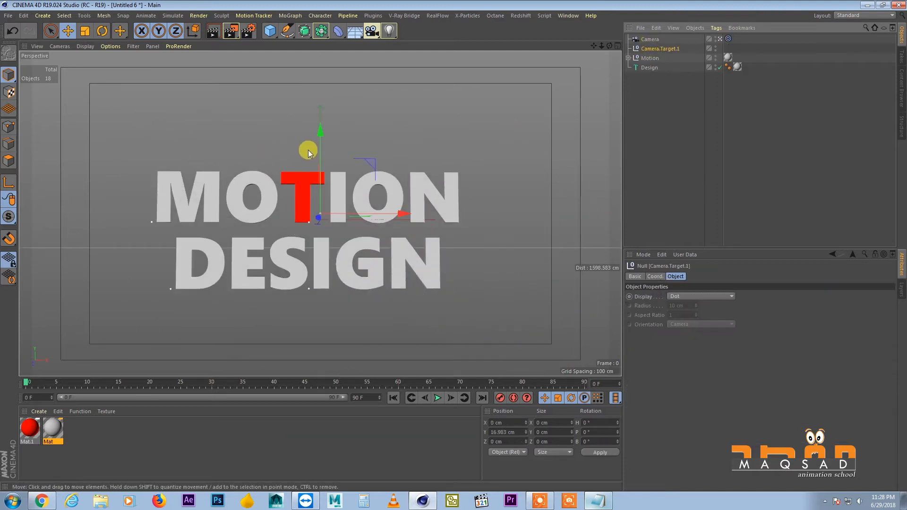
left_click_drag(391, 211, 373, 213)
left_click_drag(316, 149, 318, 163)
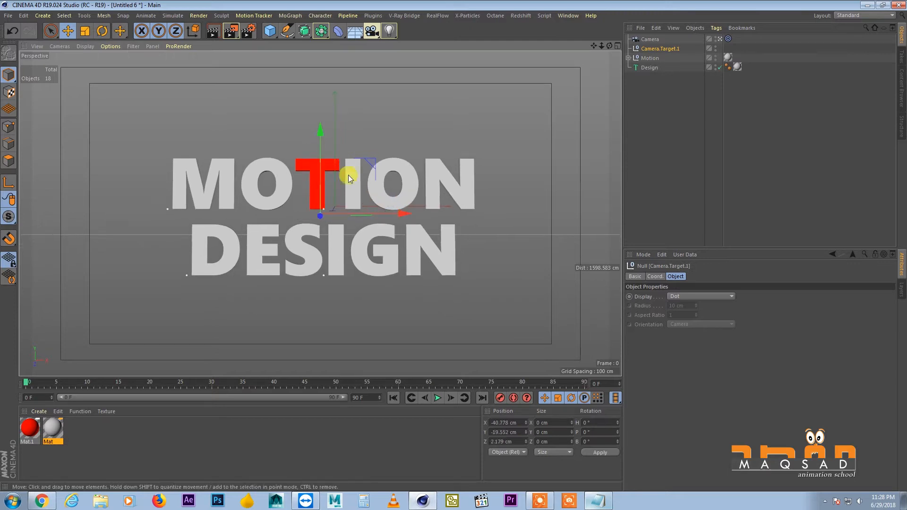
Reset the X and Y positions of both the camera and its target to 0 cm
left_click_drag(723, 250, 718, 206)
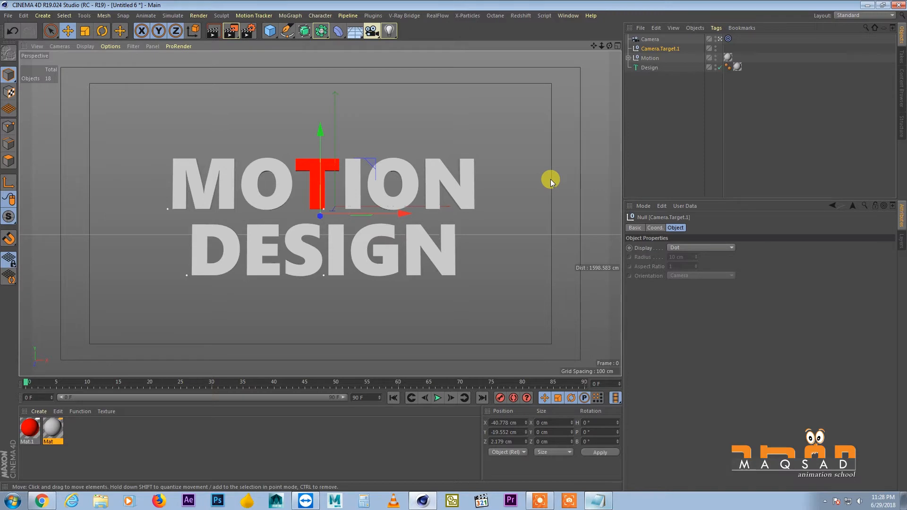
left_click(650, 39, "ctrl")
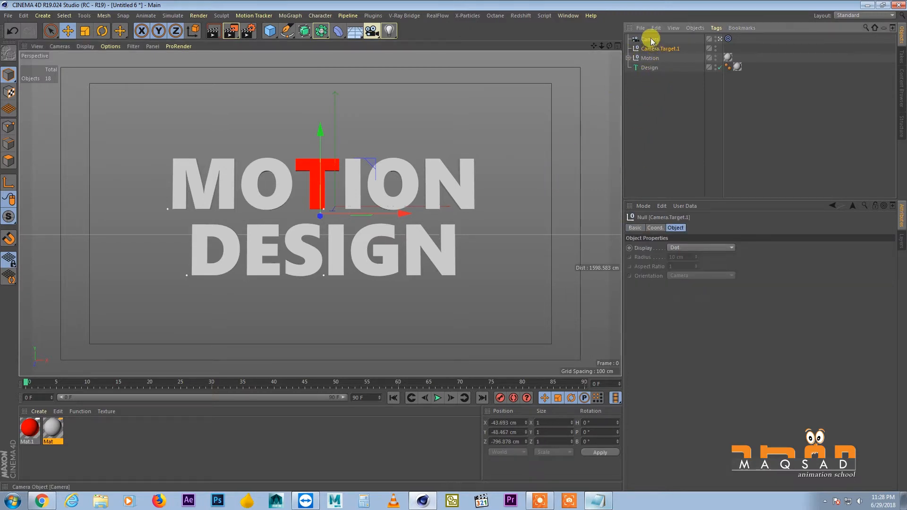
left_click(658, 228)
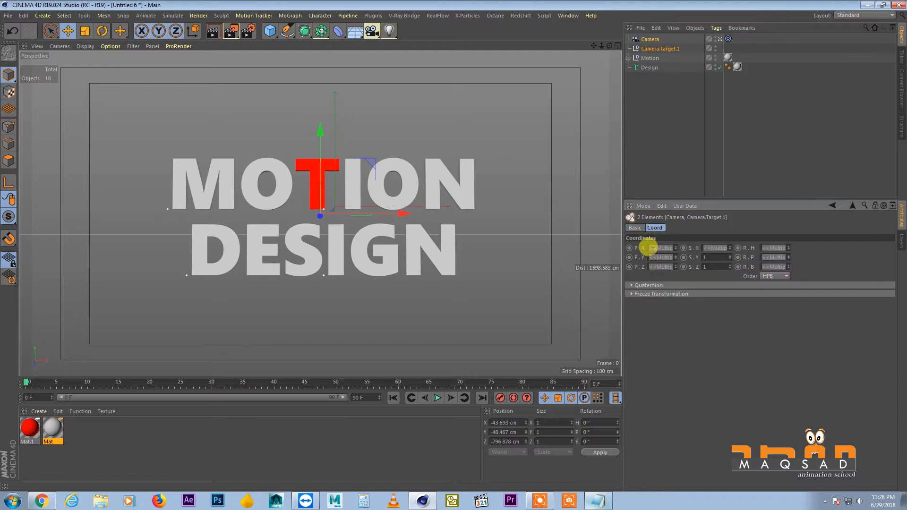
right_click(676, 247)
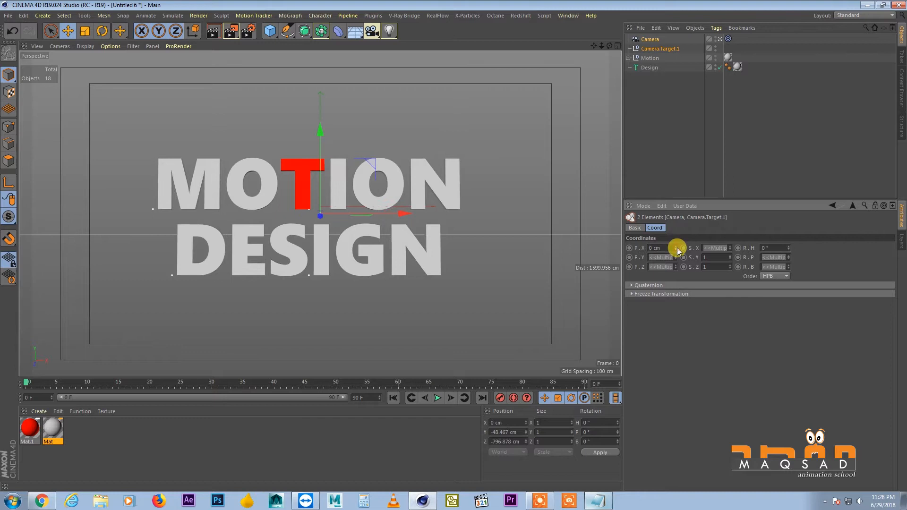
right_click(675, 257)
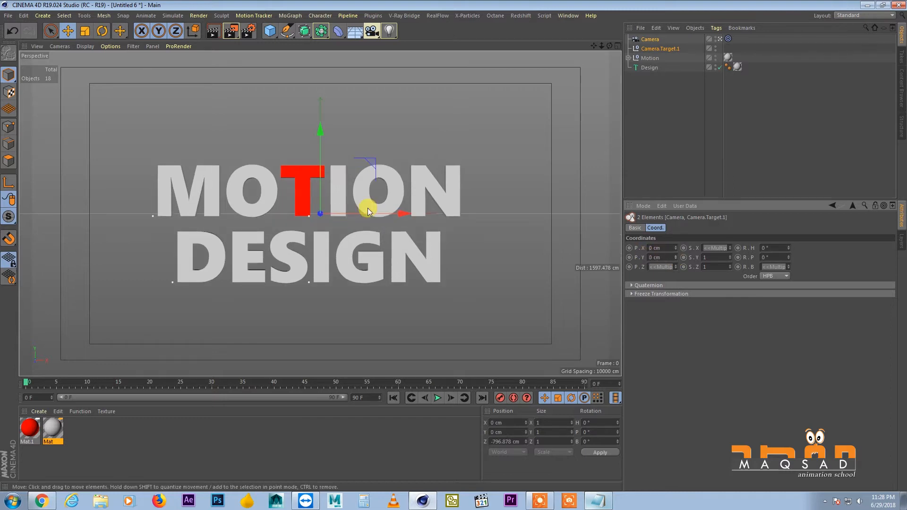
left_click(644, 94)
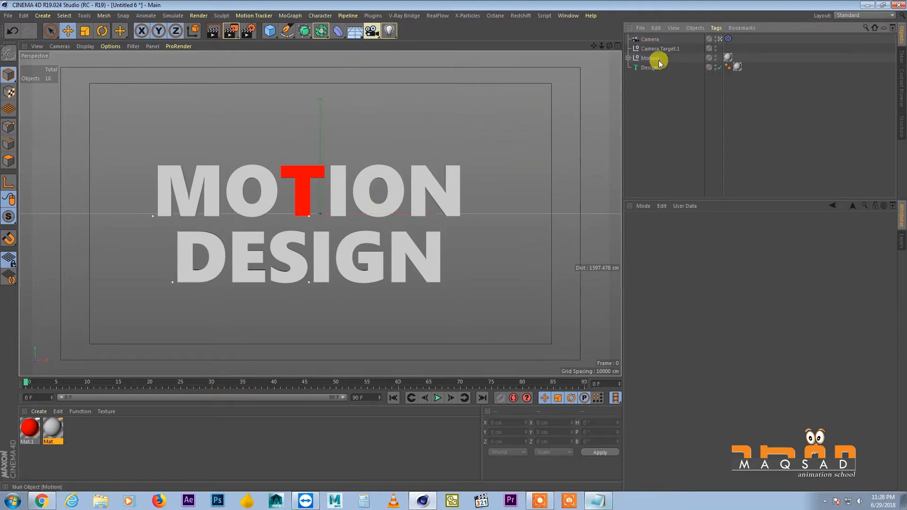
Turn on the Grid composition helper for the camera
left_click(651, 39)
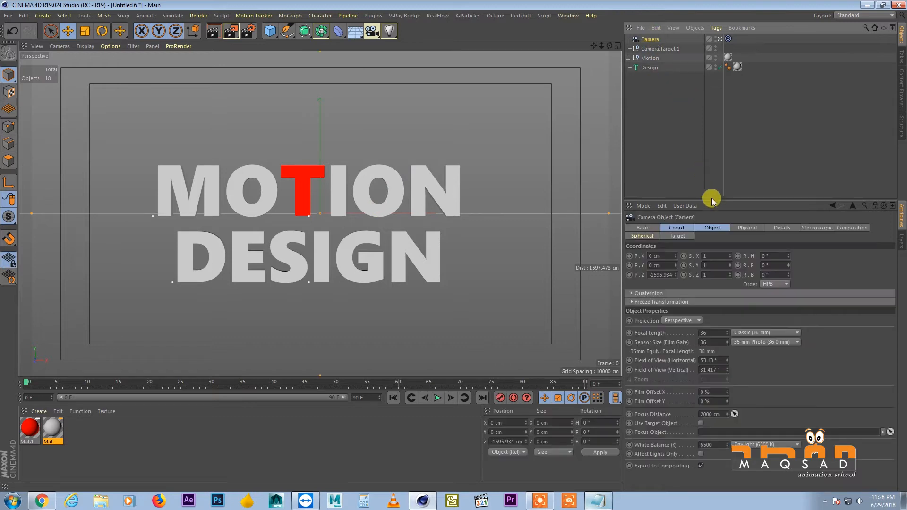
left_click_drag(714, 194, 712, 169)
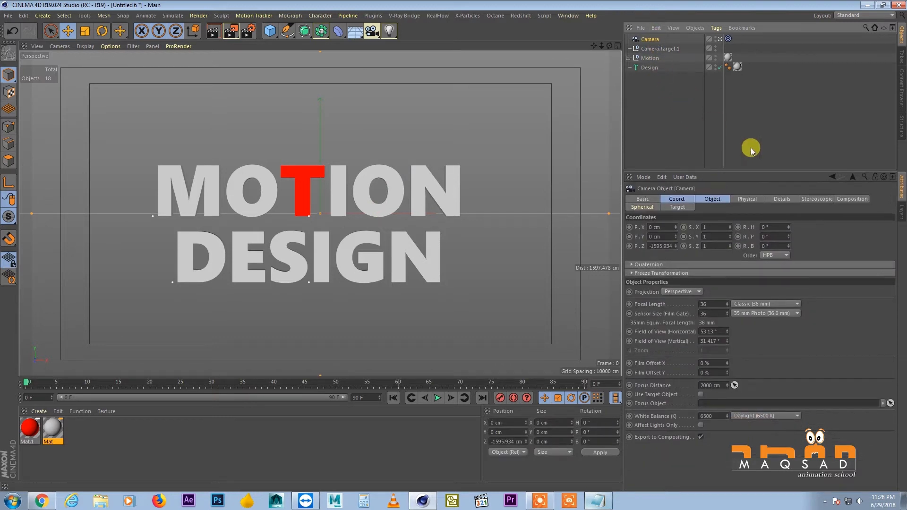
left_click(844, 201)
left_click(672, 238)
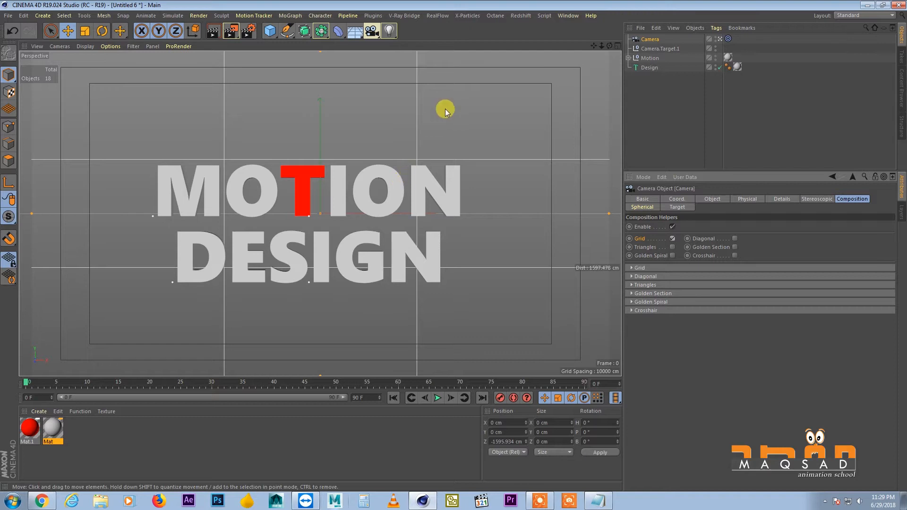
Move the camera and its target together to about X -42 cm, Y -29 cm to centre the title in the grid
left_click(651, 49)
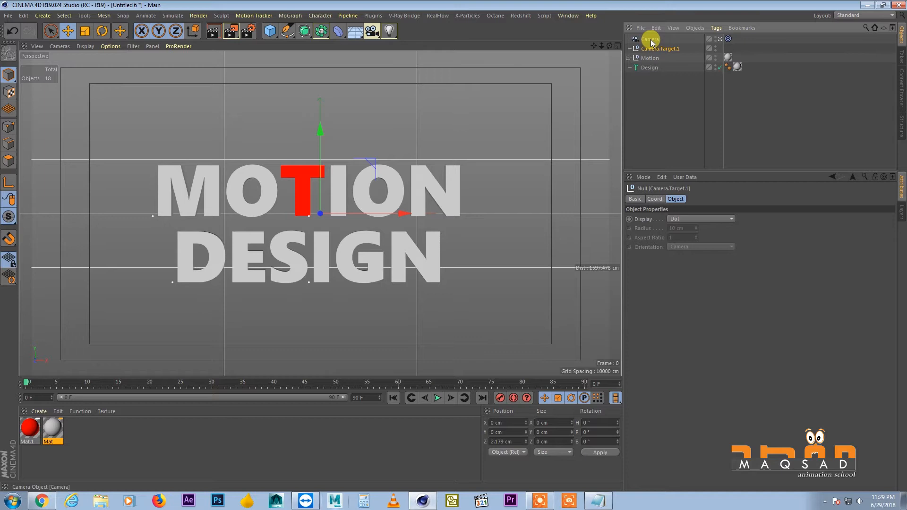
left_click(651, 39, "ctrl")
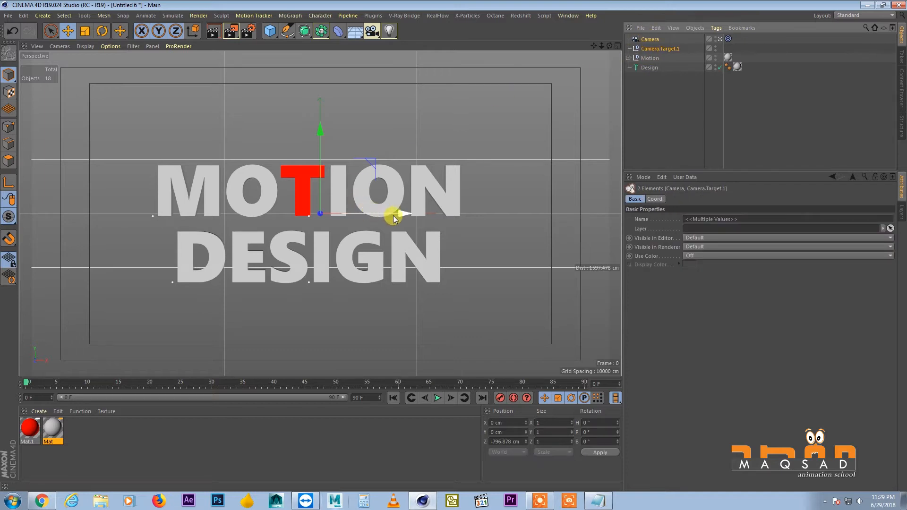
left_click_drag(397, 213, 371, 215)
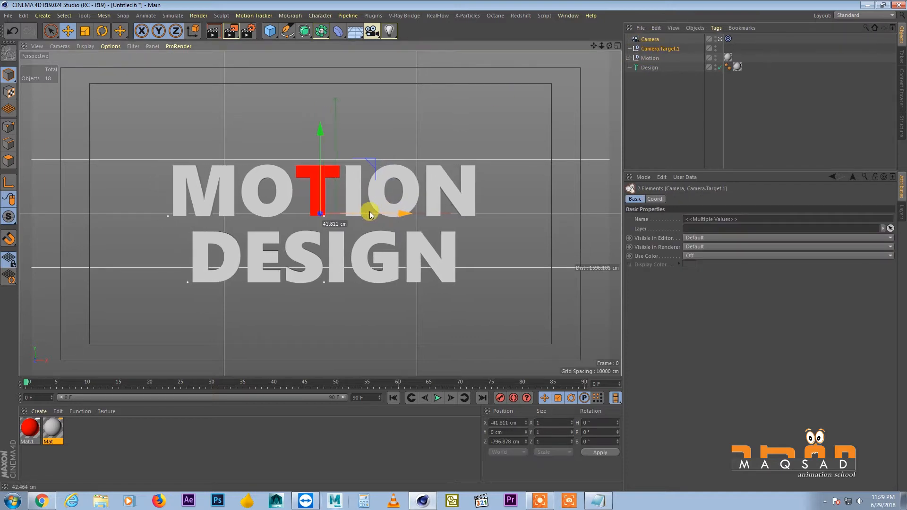
left_click_drag(323, 137, 327, 151)
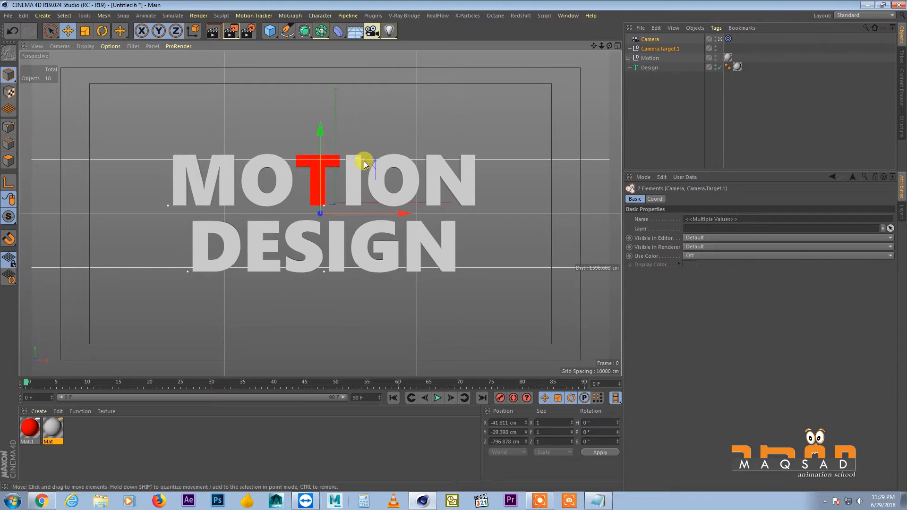
left_click(649, 127)
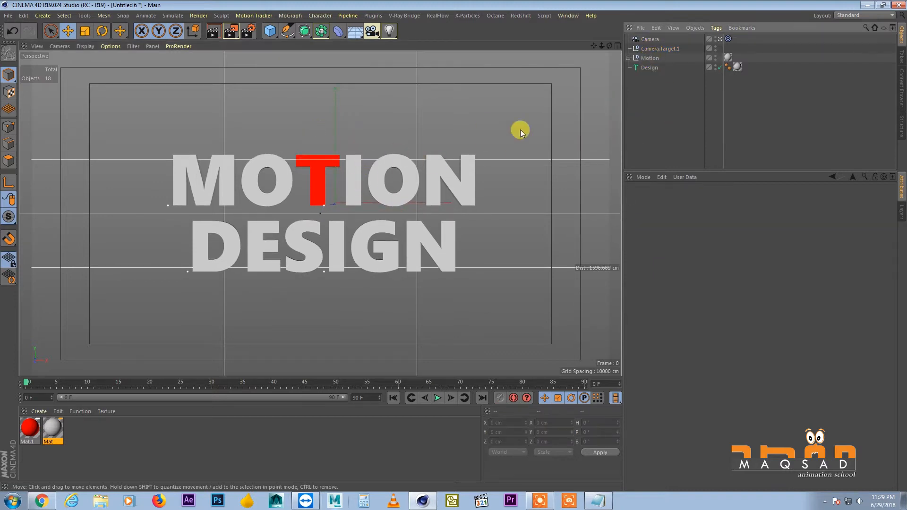
Select the camera with its target, set the animation length to 200 frames and extend the preview range to 200
left_click(649, 38)
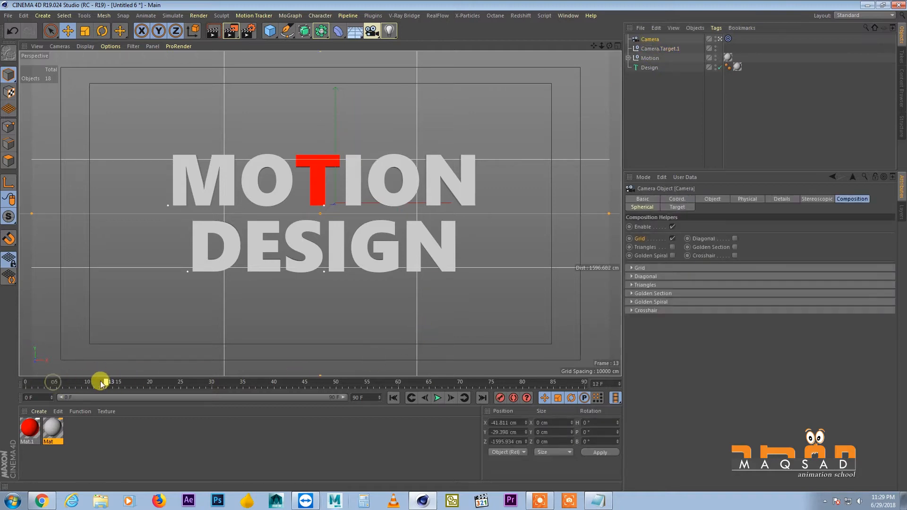
left_click(656, 47, "ctrl")
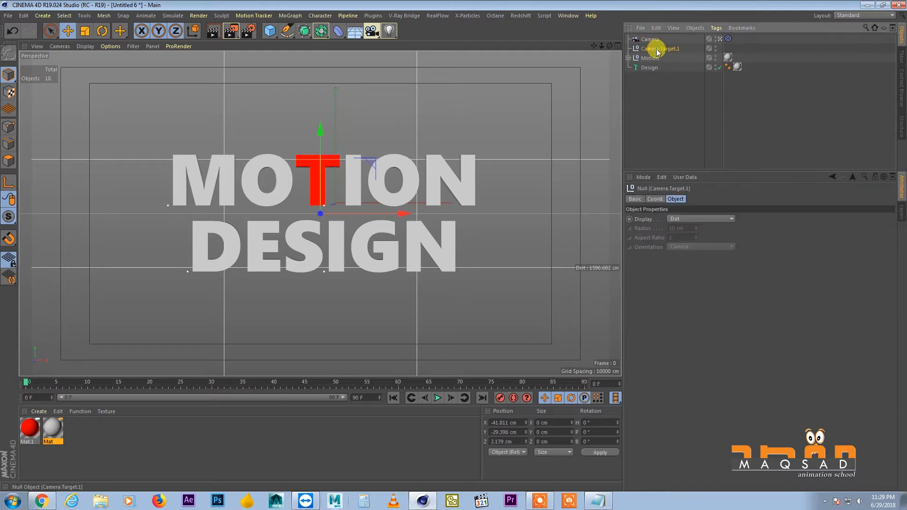
left_click_drag(129, 381, 247, 344)
double_click(360, 369)
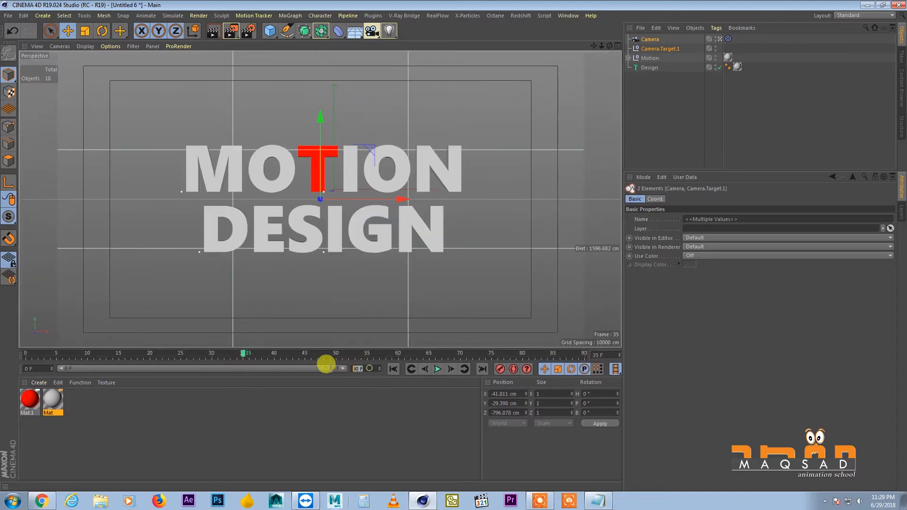
type("200")
key("Return")
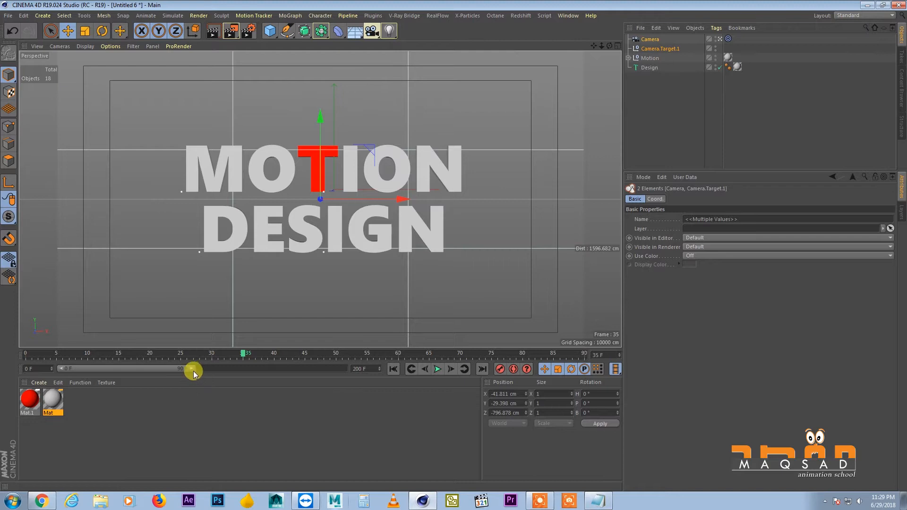
left_click_drag(190, 369, 379, 364)
Key the X, Y and Z positions of the camera and its target at frame 90
left_click_drag(196, 359, 282, 362)
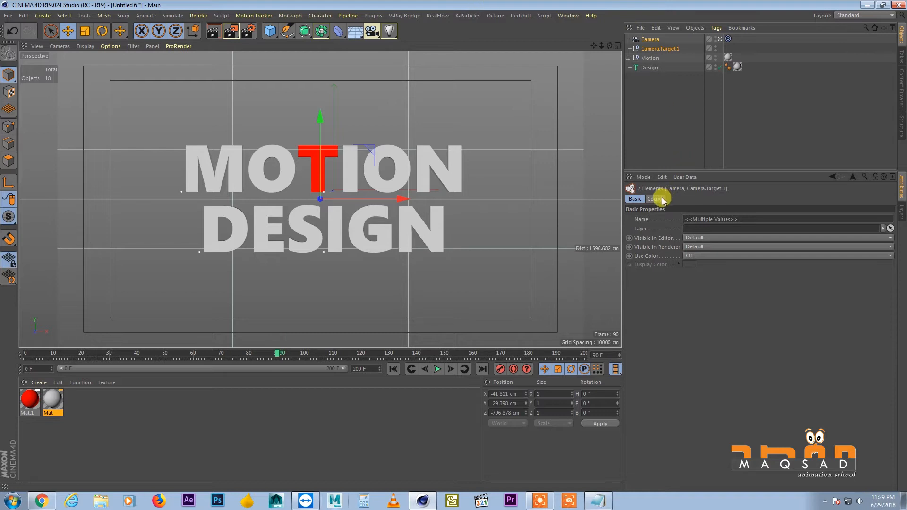
left_click_drag(664, 168, 661, 140)
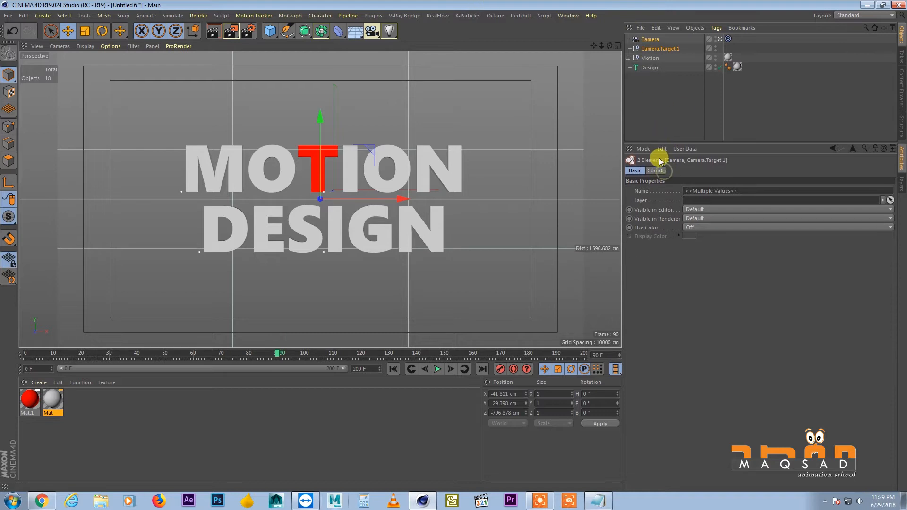
left_click(655, 170)
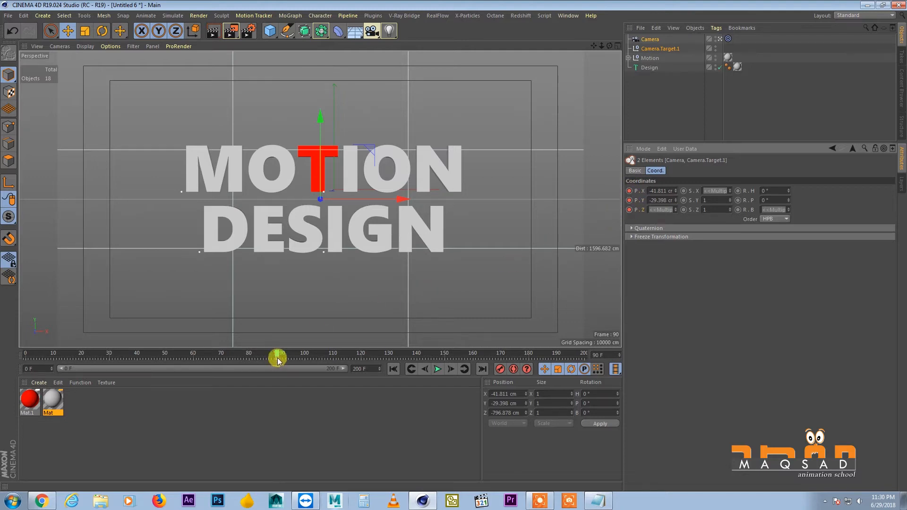
At frame 0, move the camera target onto the T of MOTION, to about X -51 cm, Y 68 cm
left_click_drag(278, 358, 12, 358)
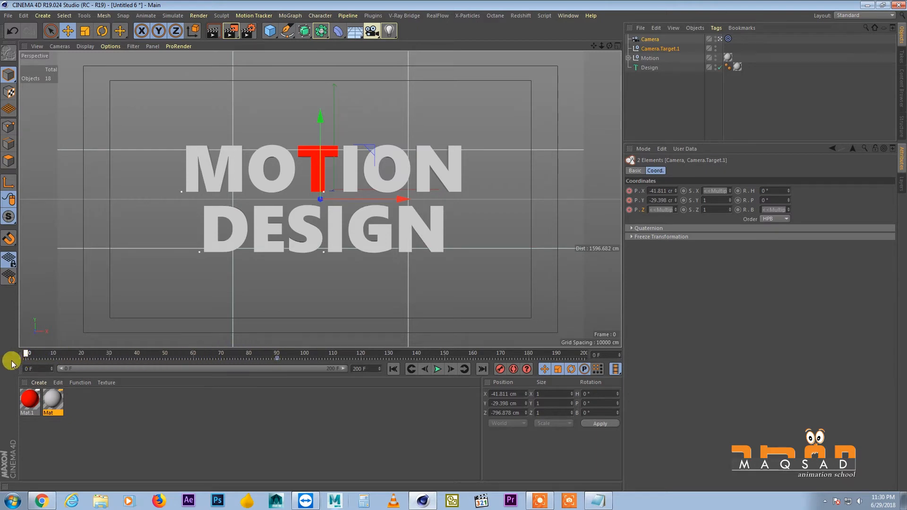
middle_click(329, 161)
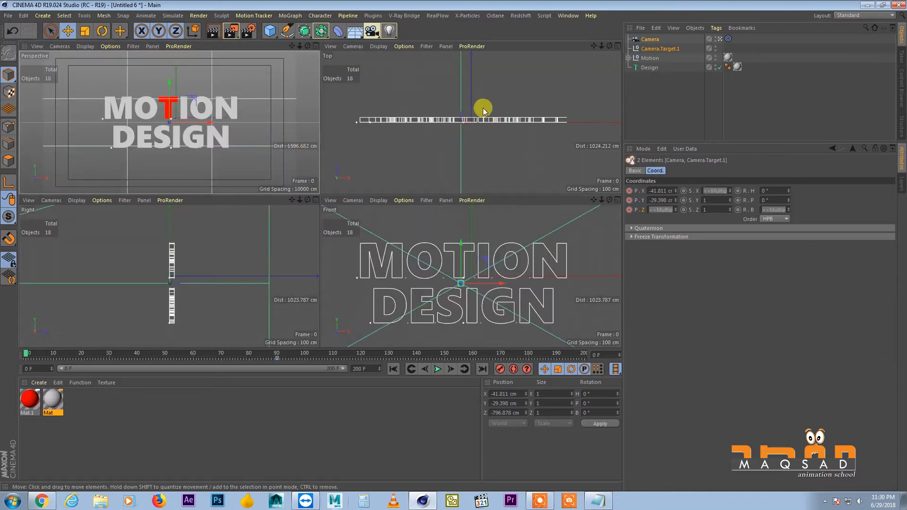
scroll(426, 109, "down", 8)
left_click(654, 47)
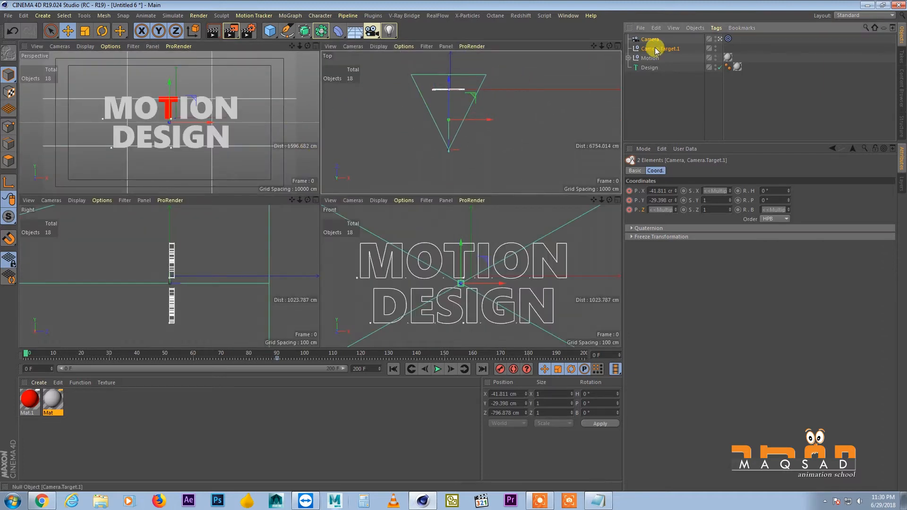
scroll(460, 90, "up", 8)
scroll(461, 101, "up", 3)
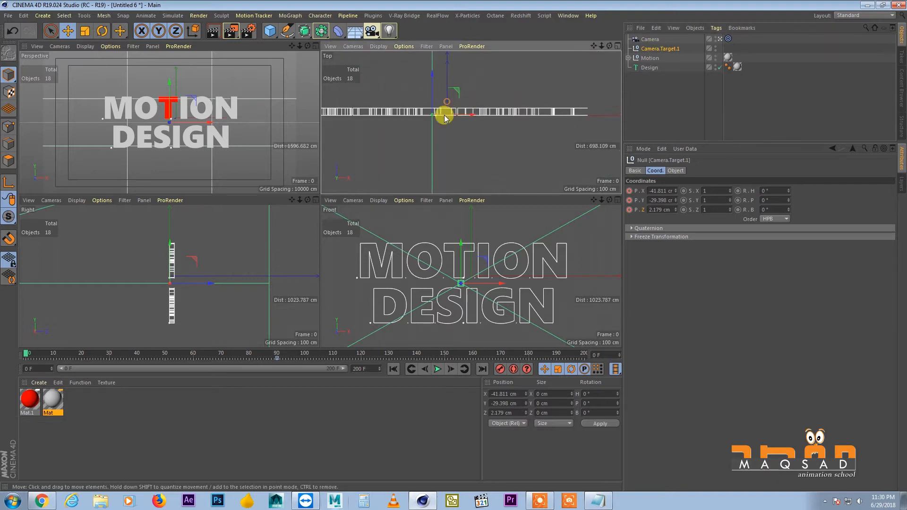
middle_click_drag(418, 125, 428, 132, "alt")
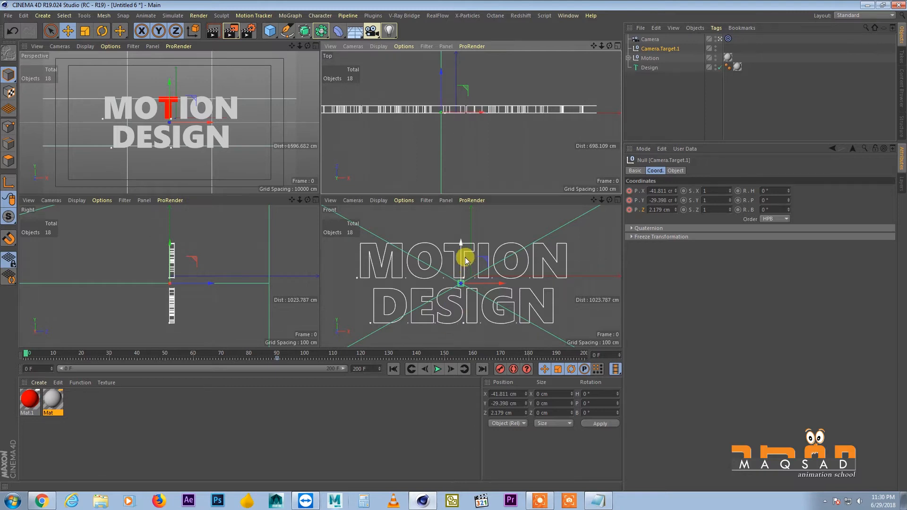
left_click_drag(462, 252, 457, 227)
left_click_drag(486, 264, 484, 263)
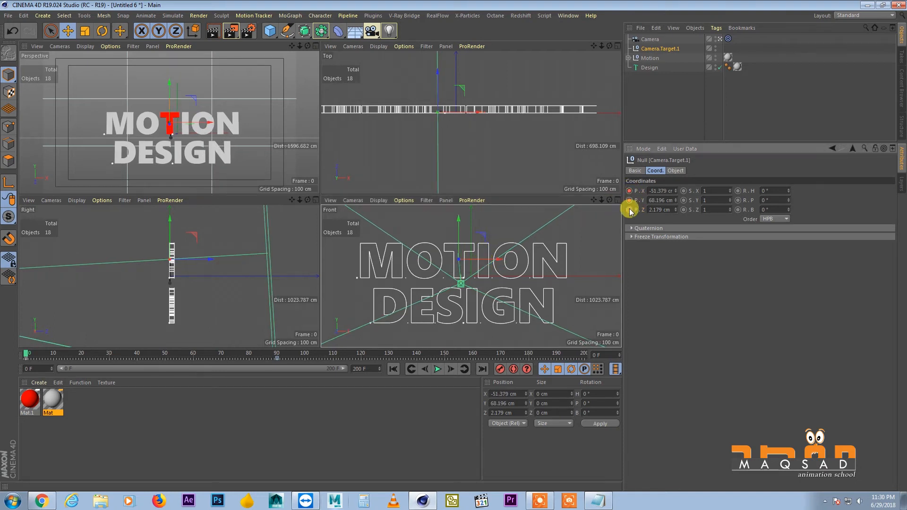
Move the camera forward to about Z -28 cm so the red T fills its view
left_click(651, 40)
scroll(467, 99, "down", 6)
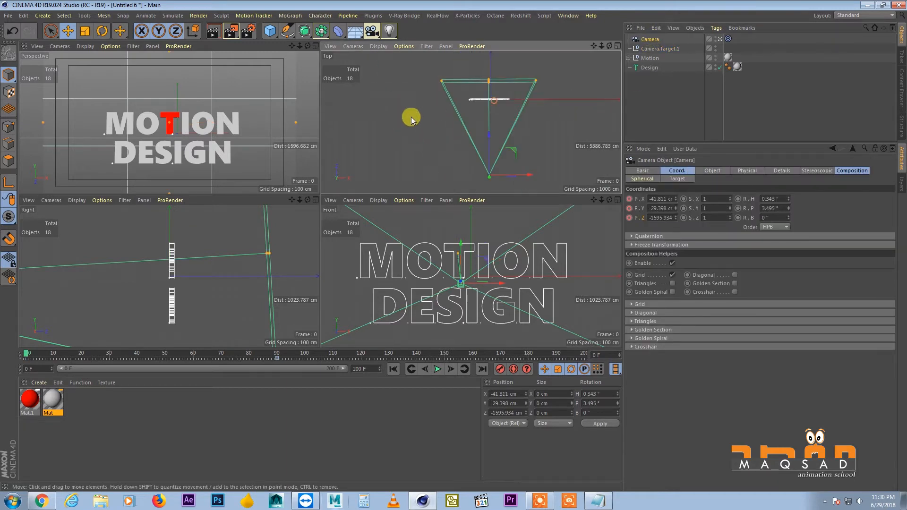
left_click_drag(490, 135, 489, 61)
scroll(501, 89, "up", 8)
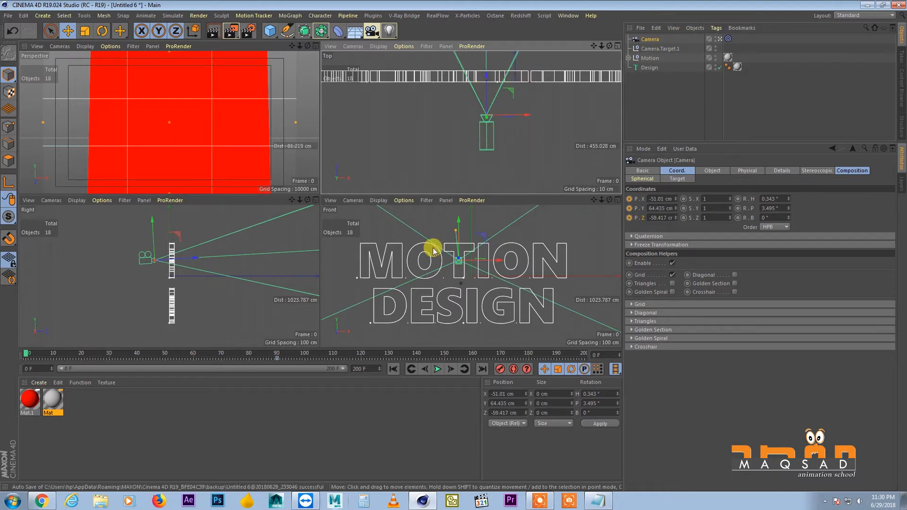
middle_click_drag(505, 89, 494, 130, "alt")
left_click_drag(474, 125, 514, 121)
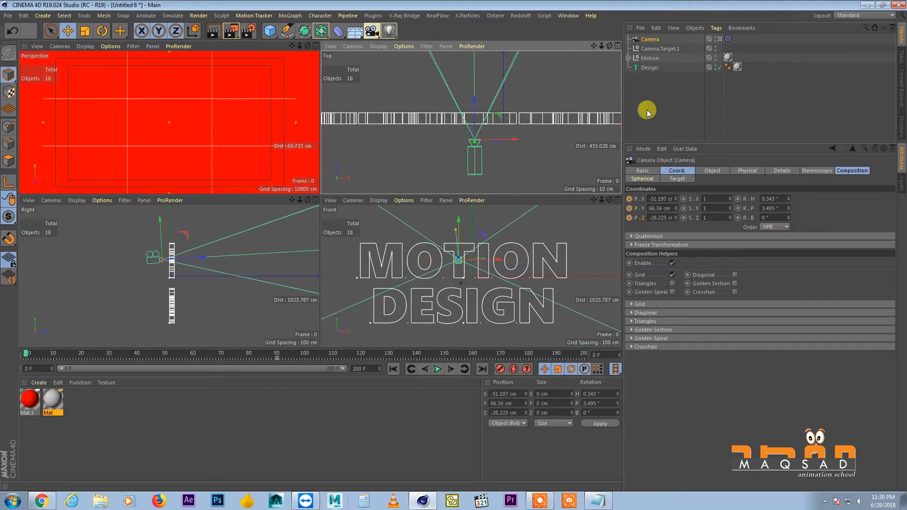
Move the target behind the title to about Z 67 cm, bring the camera to about Z -18 cm and key the camera's position
left_click(656, 49)
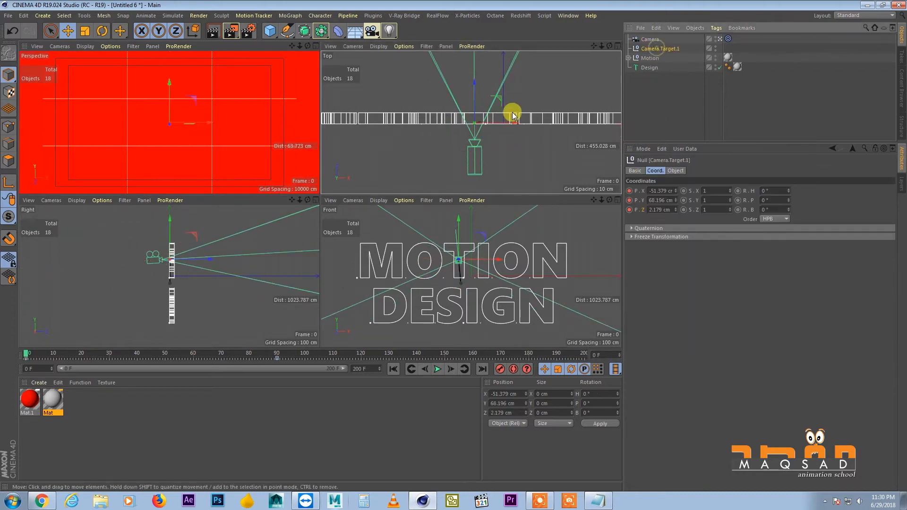
left_click_drag(473, 92, 475, 63)
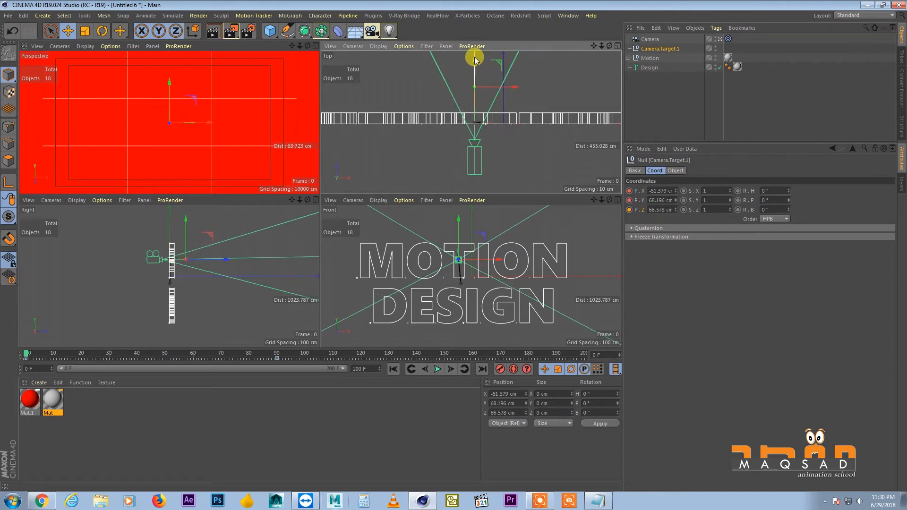
left_click(649, 39)
left_click_drag(480, 122, 474, 115)
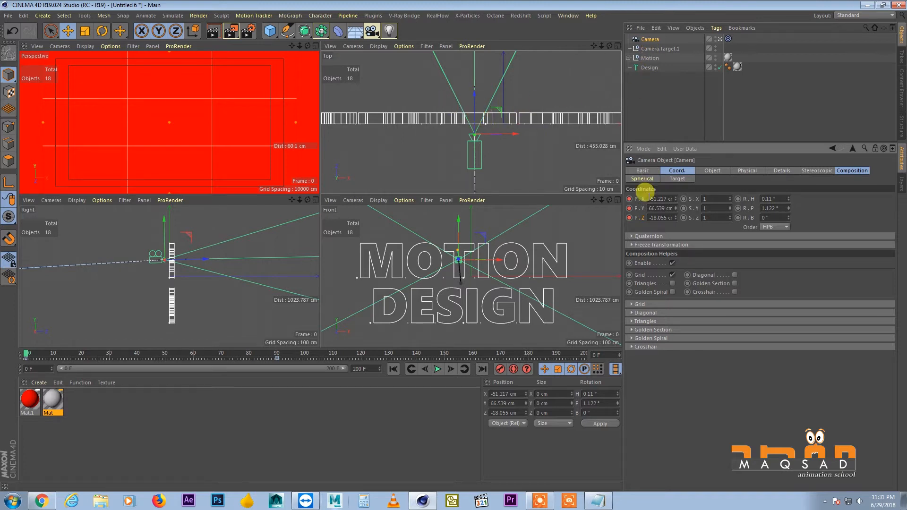
Select the camera with its target, undo a trial X reset, reset their Y position to 0 cm and key their positions at frame 0
left_click(660, 49, "ctrl")
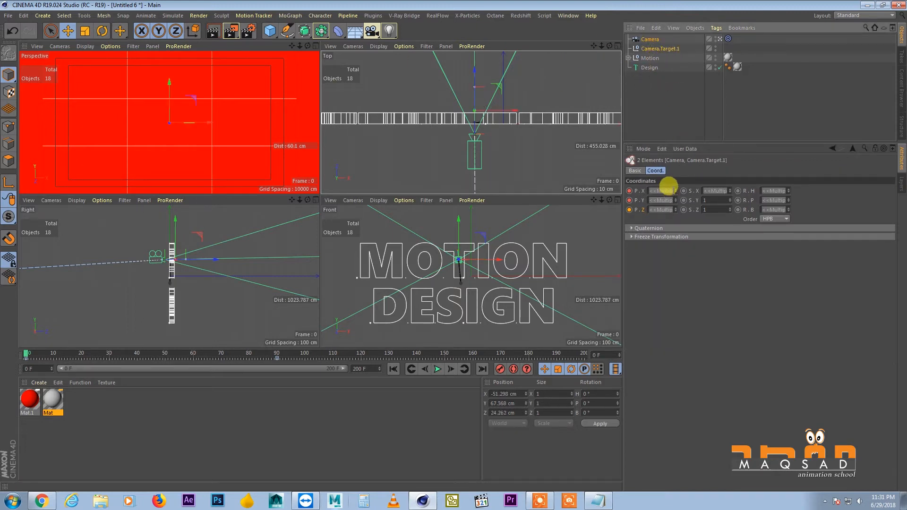
right_click(675, 190)
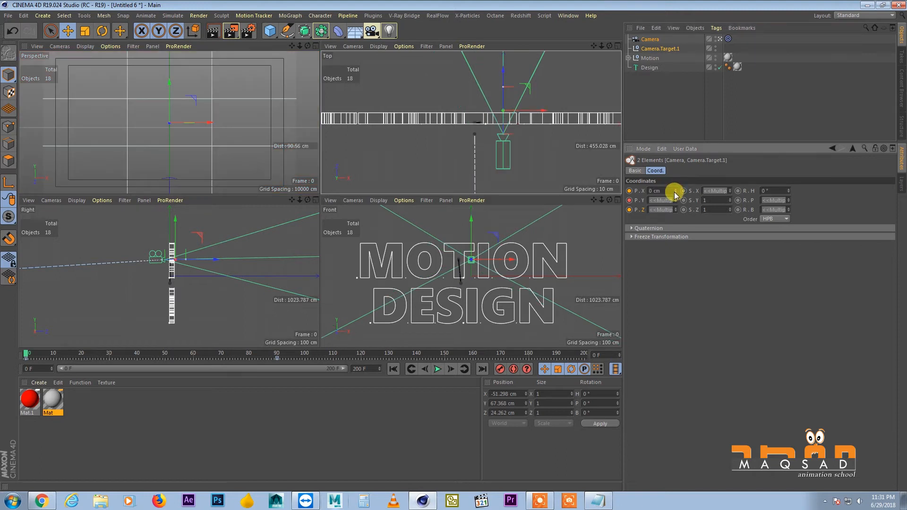
key("ctrl+z")
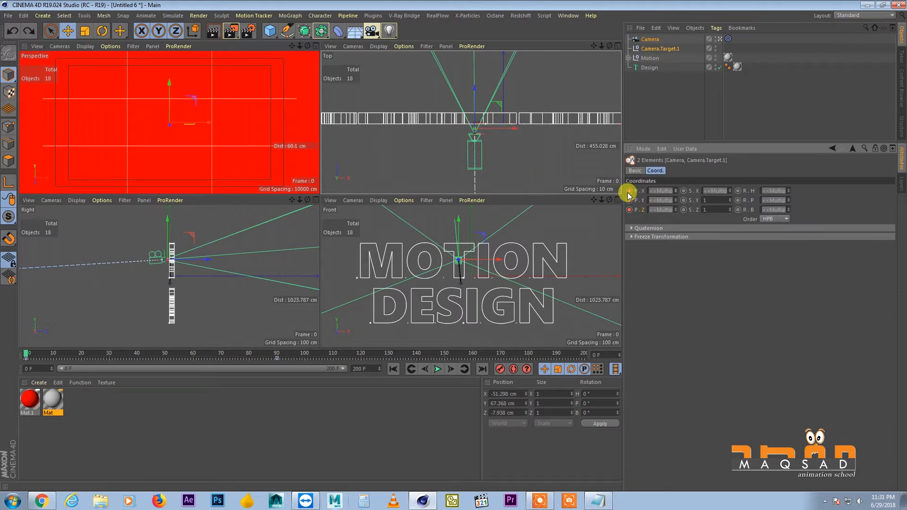
right_click(676, 200)
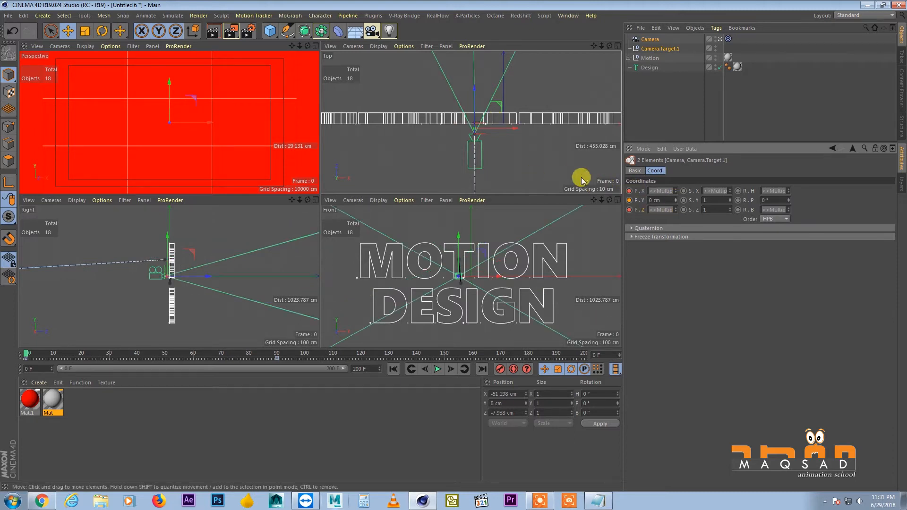
Maximize the perspective view and play the camera animation from the start to check the pull-back from the T
middle_click(158, 100)
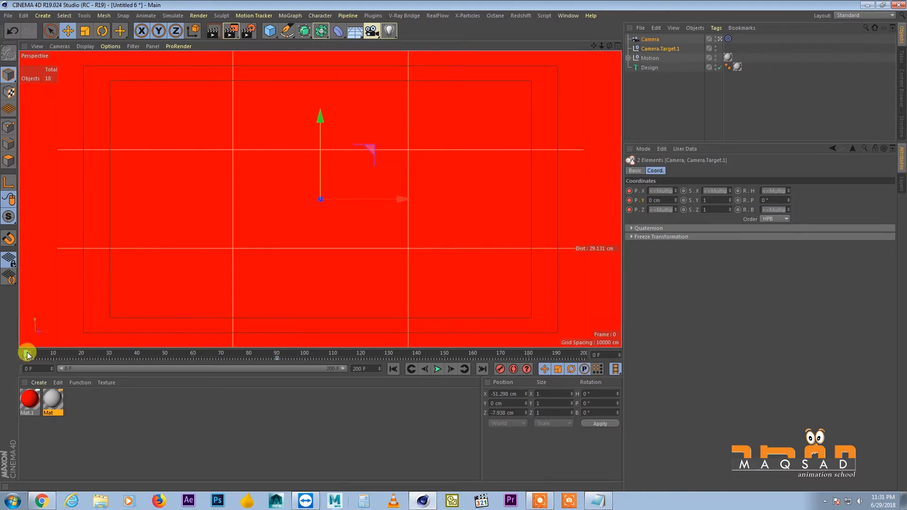
left_click(438, 369)
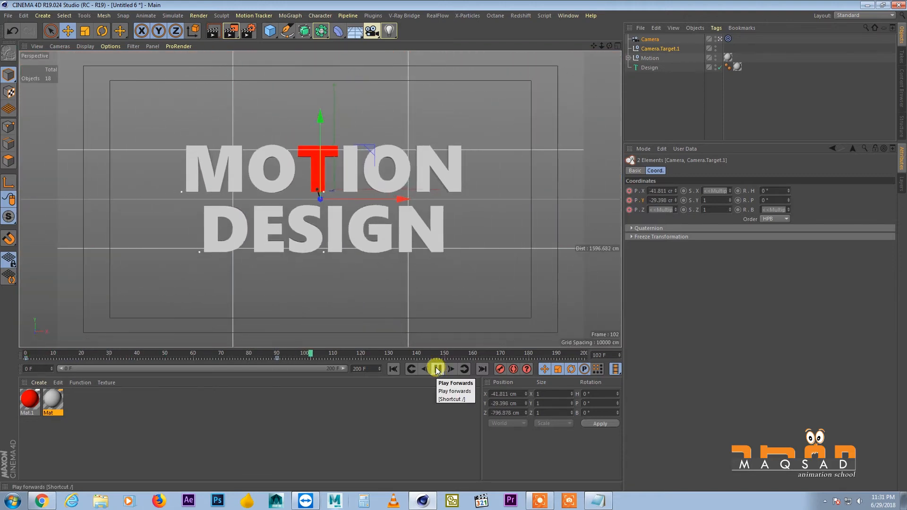
left_click(400, 368)
left_click(438, 369)
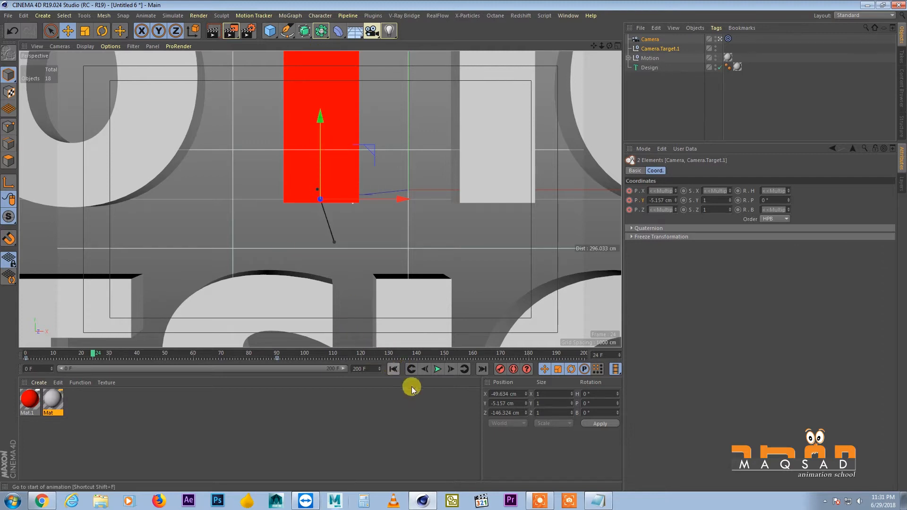
Return to frame 0, raise the camera and its target slightly along Y and key the new position
left_click_drag(94, 354, 11, 361)
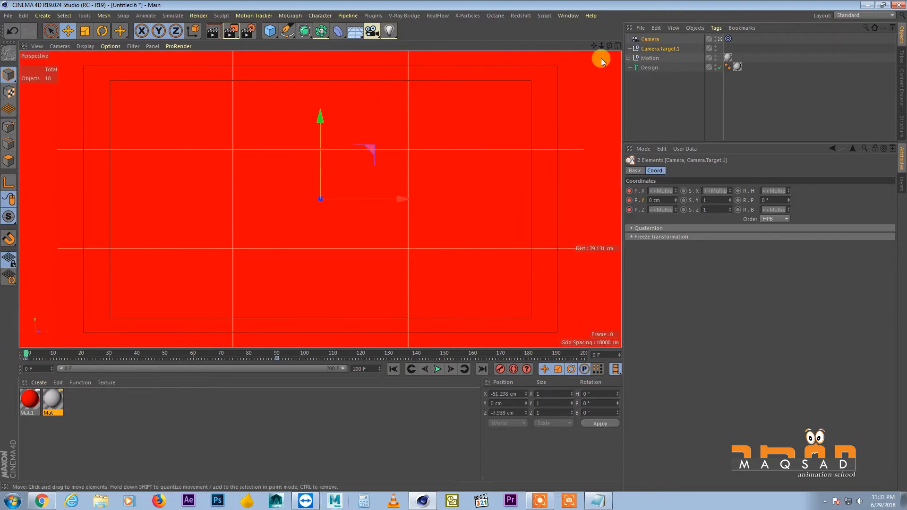
left_click_drag(319, 119, 319, 121)
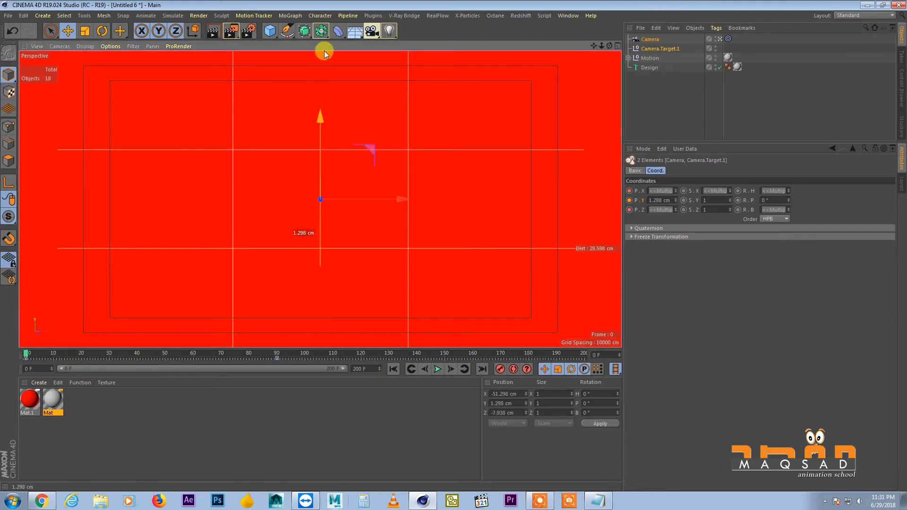
left_click_drag(332, 13, 317, 100)
Play back the adjusted camera move and return to frame 25
left_click(438, 369)
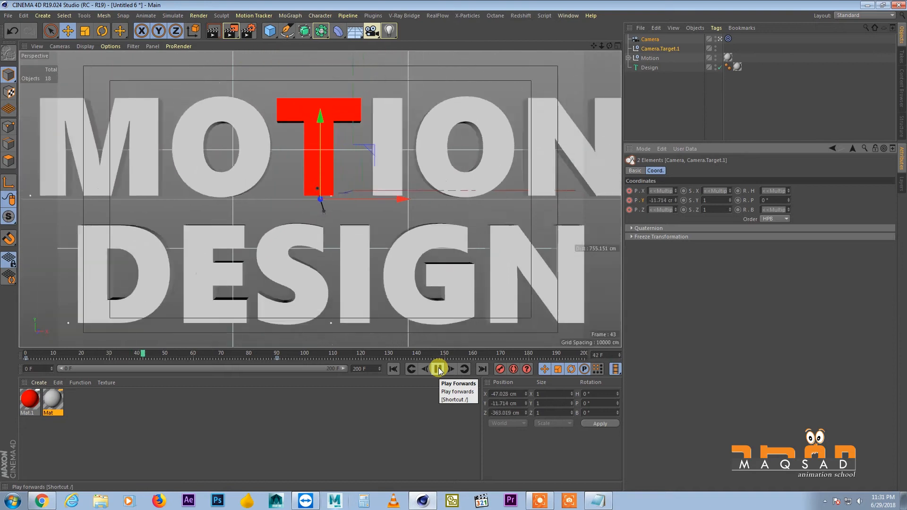
left_click(438, 368)
left_click_drag(122, 352, 93, 342)
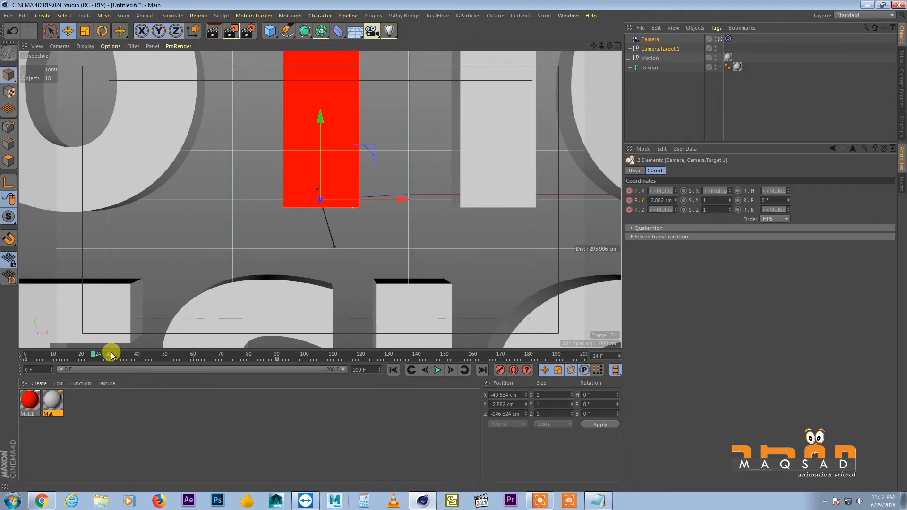
left_click(96, 352)
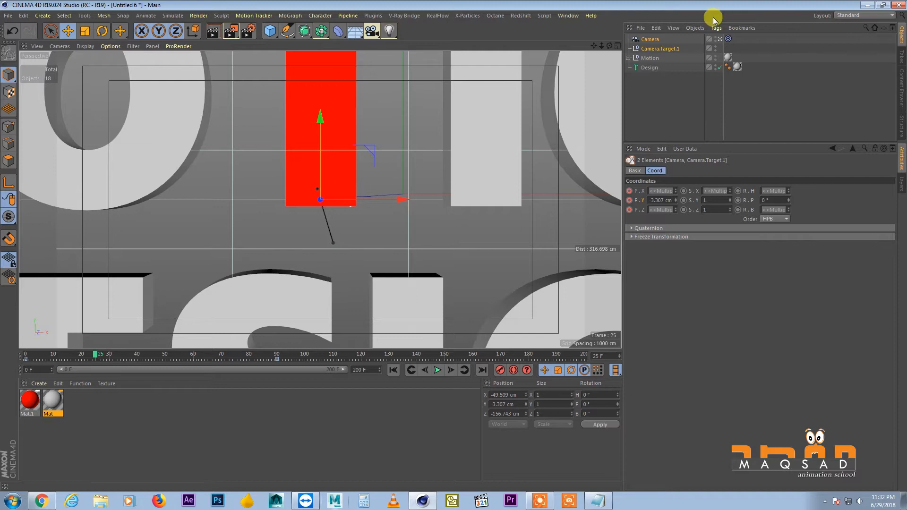
right_click(647, 41)
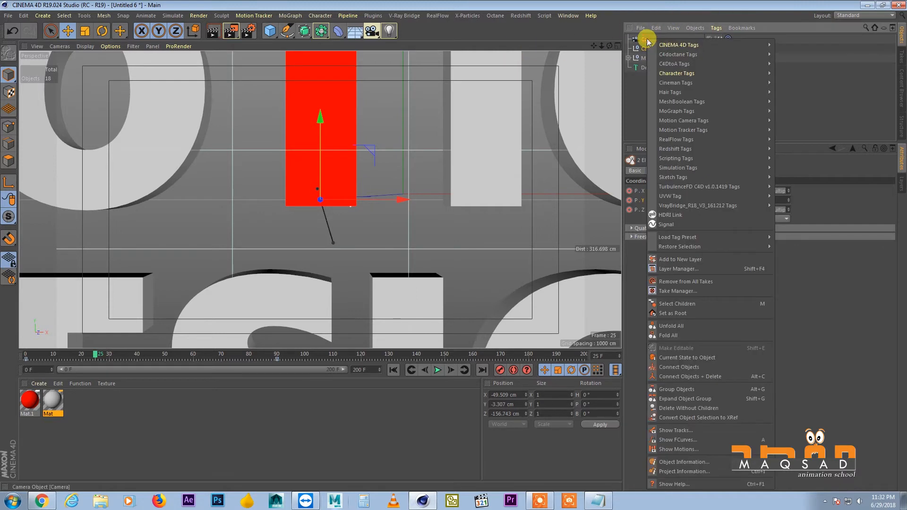
left_click(644, 83)
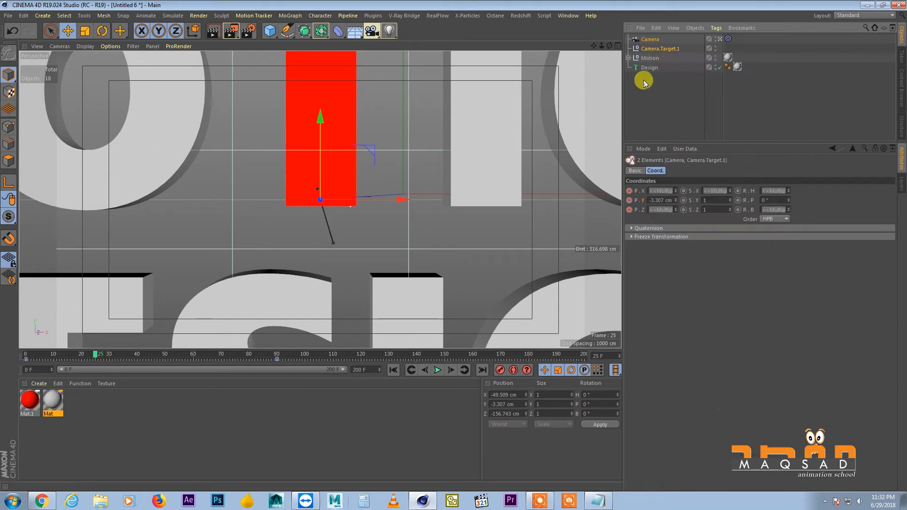
right_click(647, 42)
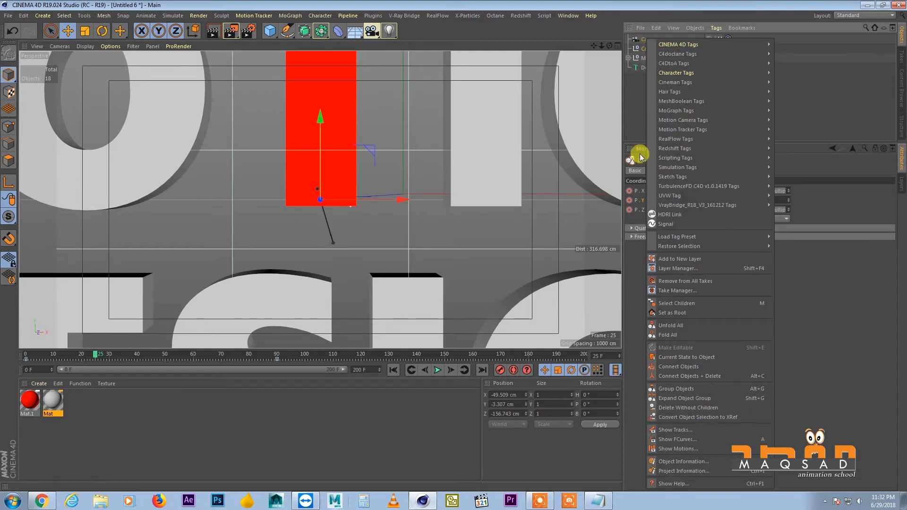
left_click(687, 440)
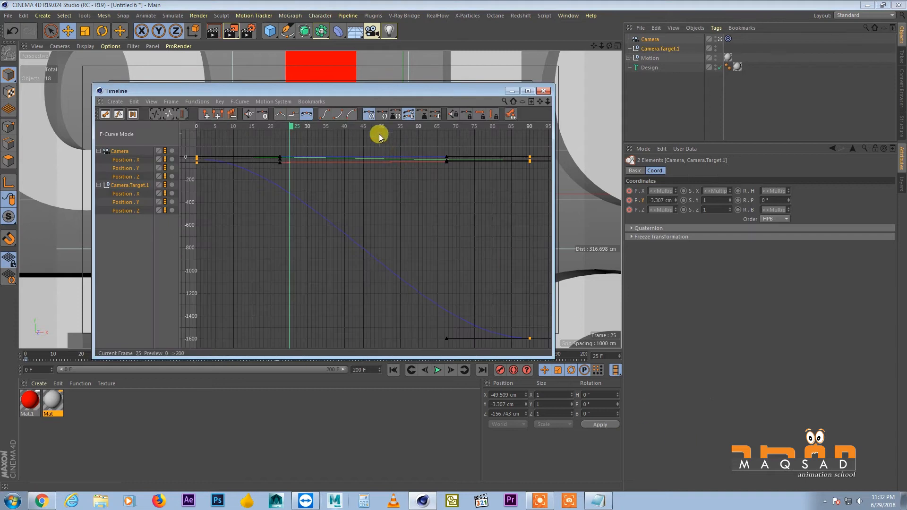
left_click_drag(370, 96, 591, 109)
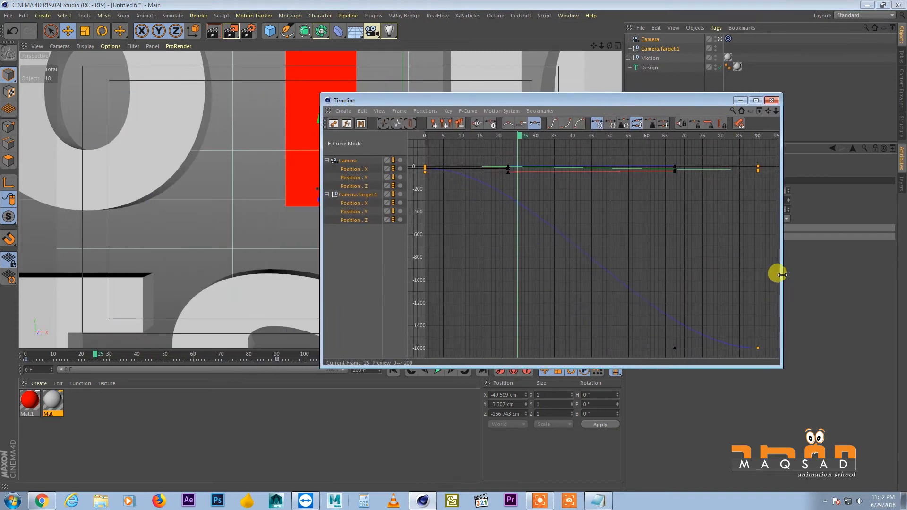
left_click(772, 100)
left_click(569, 16)
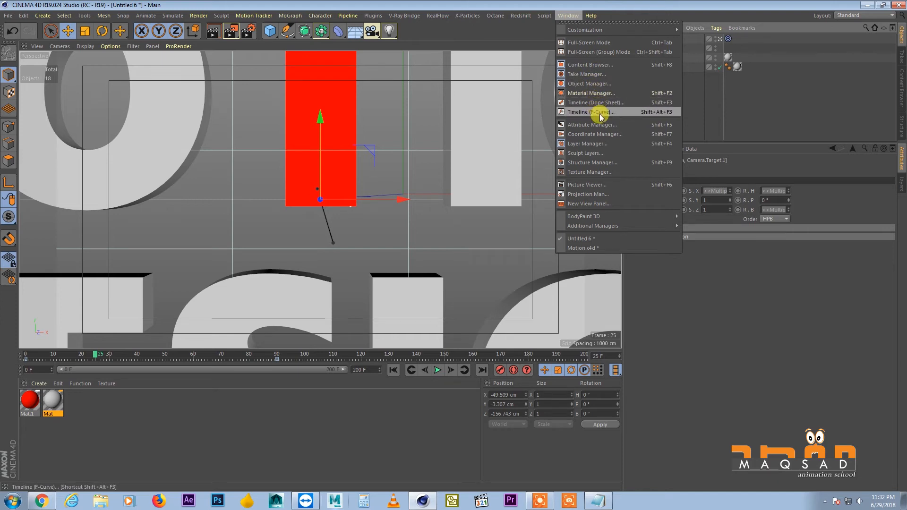
left_click(583, 112)
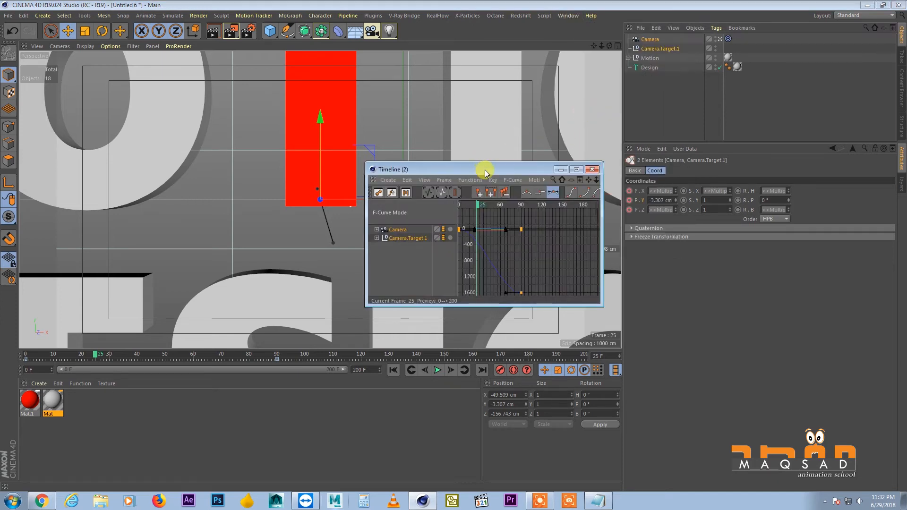
left_click_drag(486, 169, 511, 55)
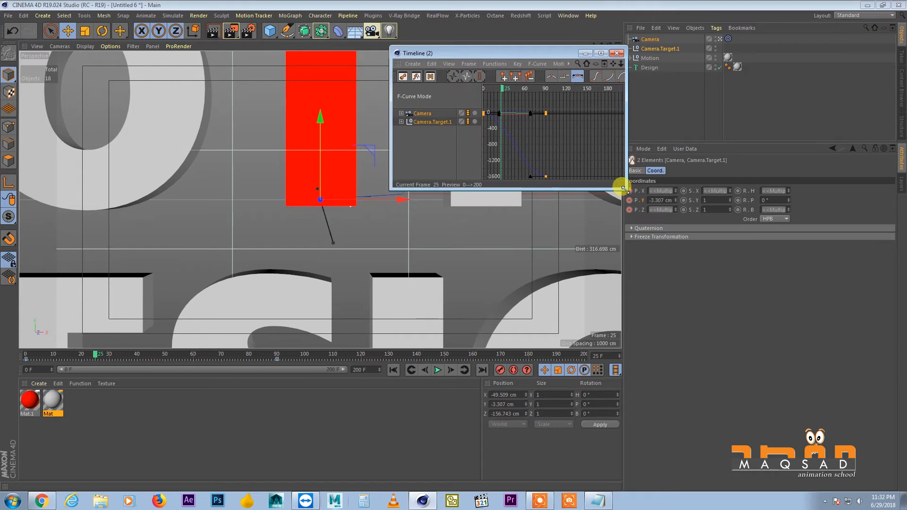
left_click_drag(619, 188, 820, 370)
left_click(818, 49)
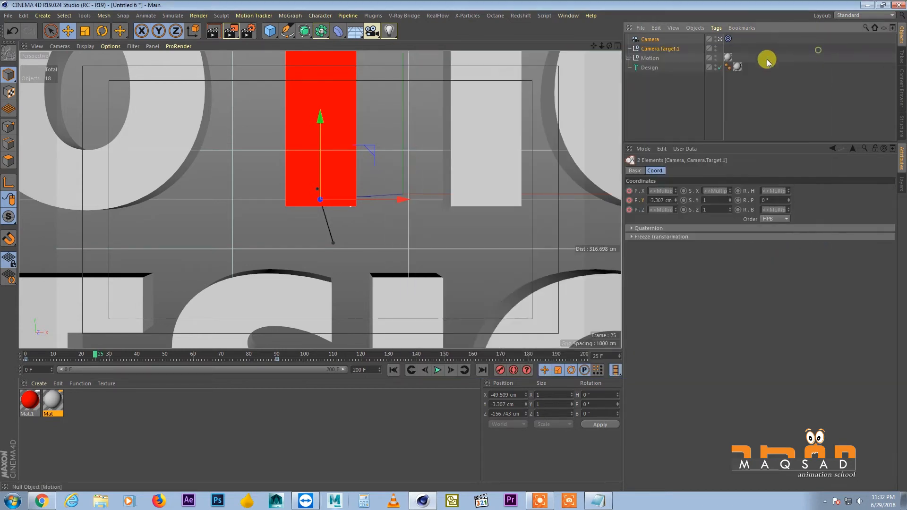
Show the F-curves of the camera and its target in the Timeline
right_click(654, 40)
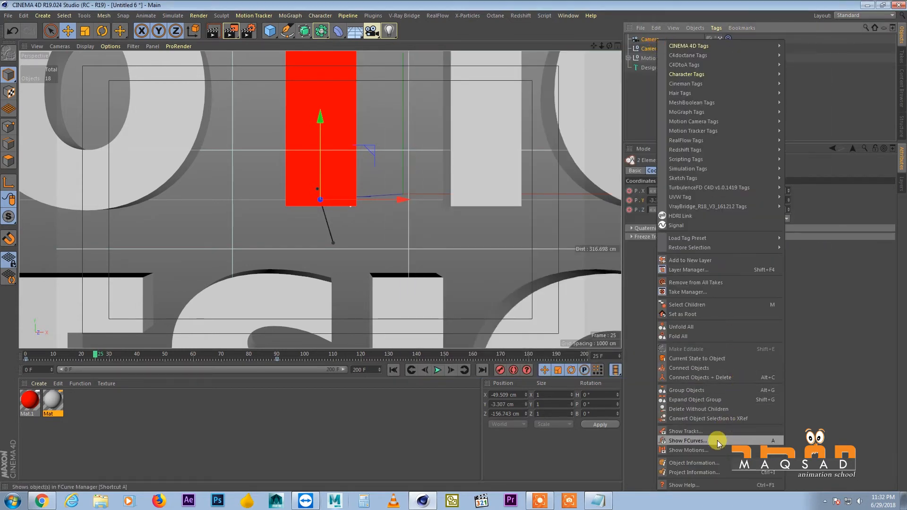
left_click(688, 441)
left_click_drag(625, 101, 653, 109)
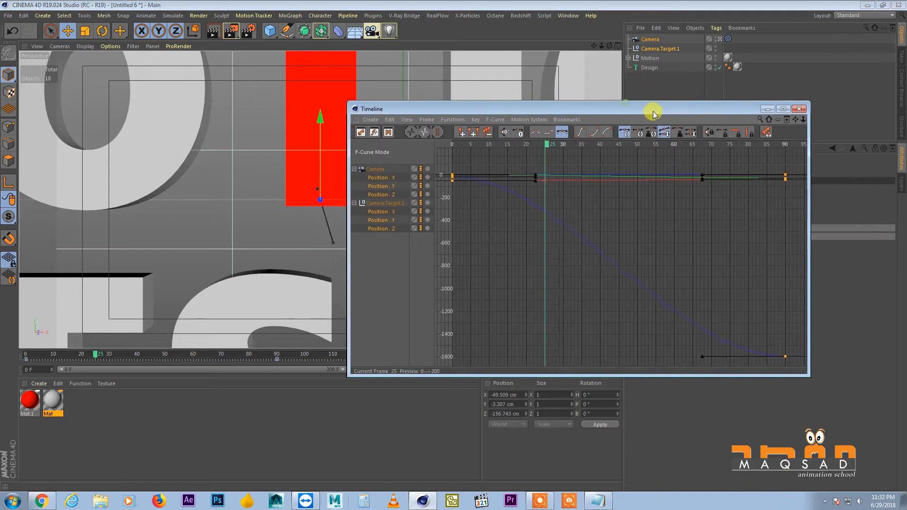
Examine the position curves of the camera and its target, then the camera's coordinate attributes
right_click_drag(591, 187, 579, 198, "alt")
middle_click_drag(579, 198, 565, 177, "alt")
left_click_drag(562, 115, 550, 150)
left_click(360, 214)
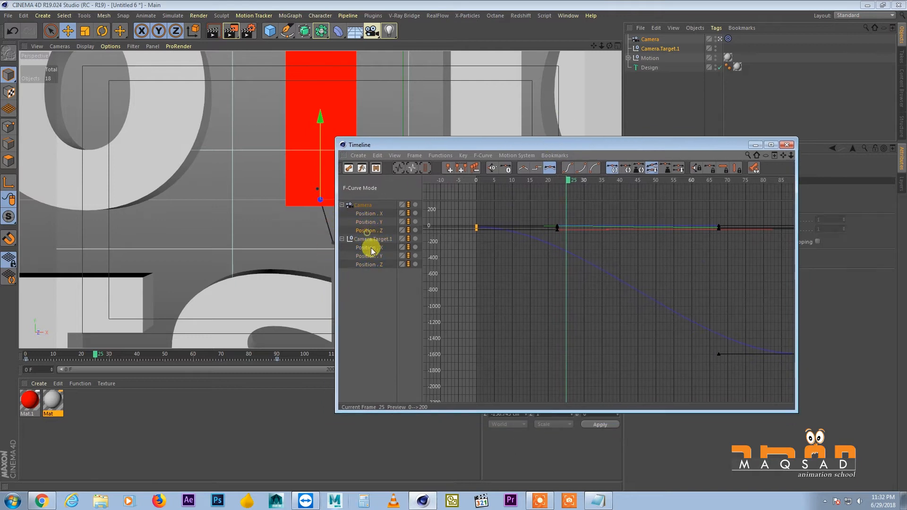
left_click(365, 205)
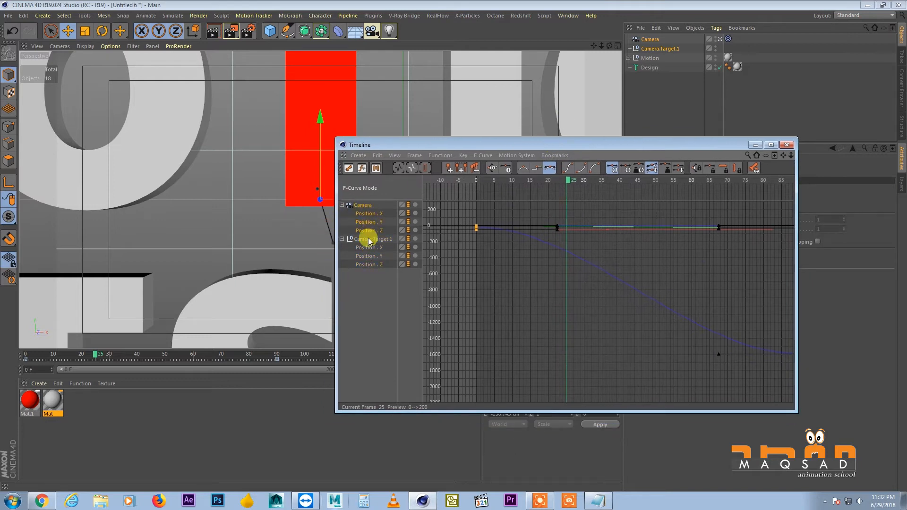
left_click(647, 39)
left_click_drag(652, 144, 415, 124)
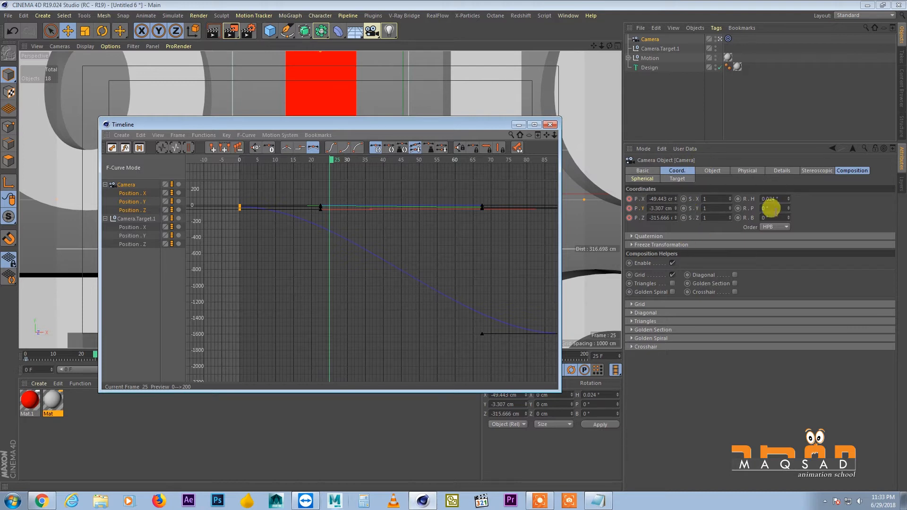
left_click_drag(403, 123, 702, 115)
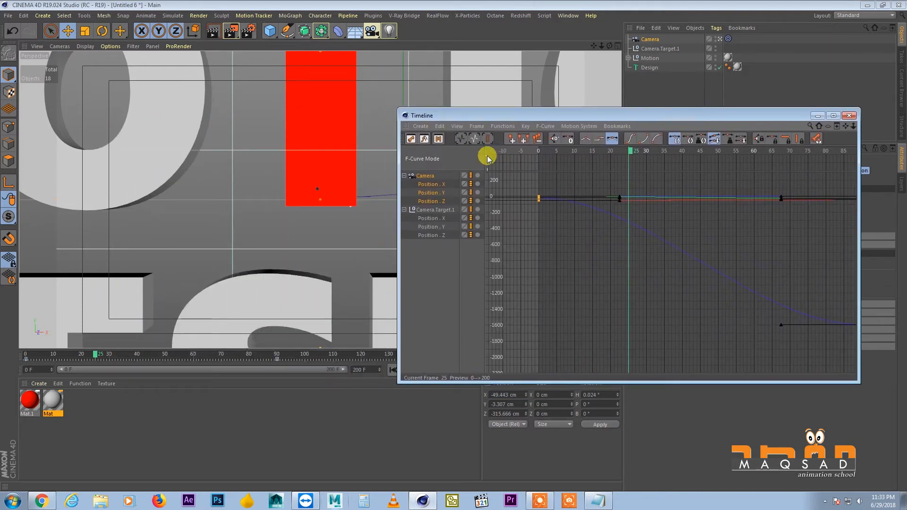
left_click_drag(472, 115, 554, 120)
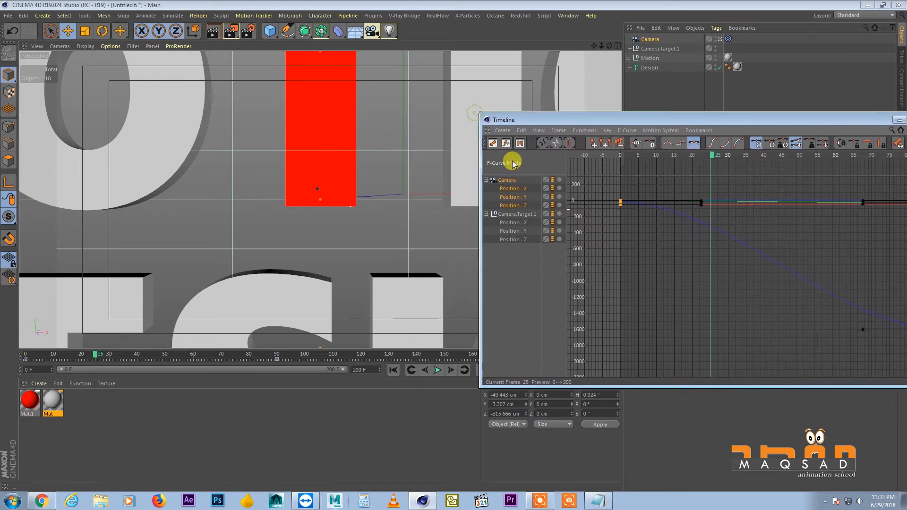
Go to frame 33, select the Position Y tracks of the camera and its target, and enlarge the Timeline window
left_click_drag(53, 363, 117, 364)
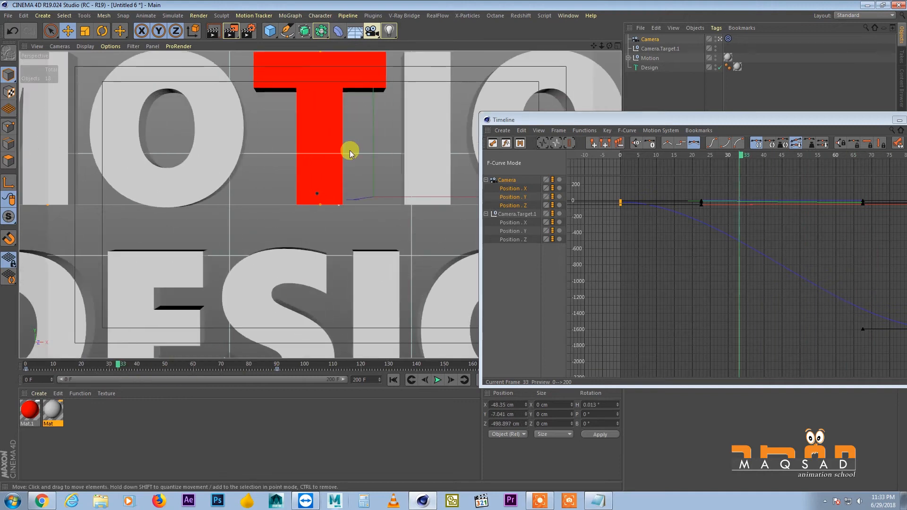
left_click_drag(572, 120, 535, 111)
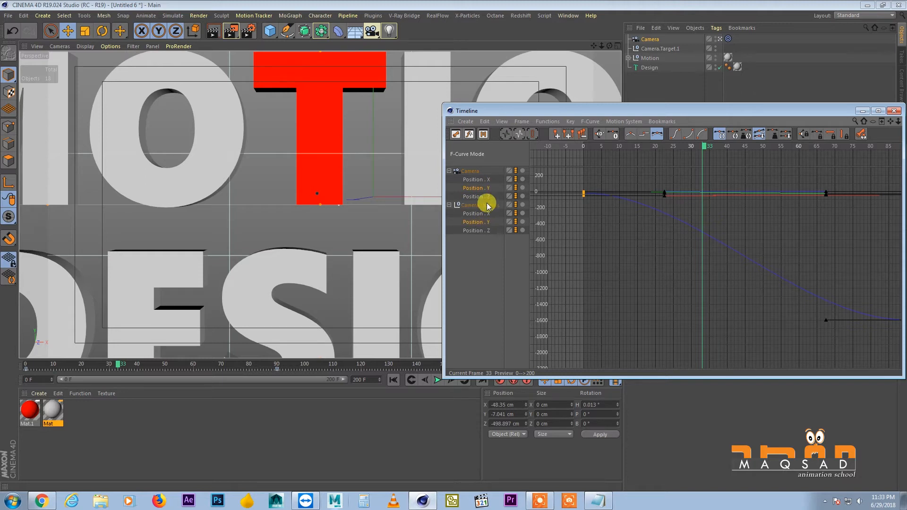
right_click_drag(601, 194, 599, 224, "alt")
right_click_drag(636, 184, 594, 195, "alt")
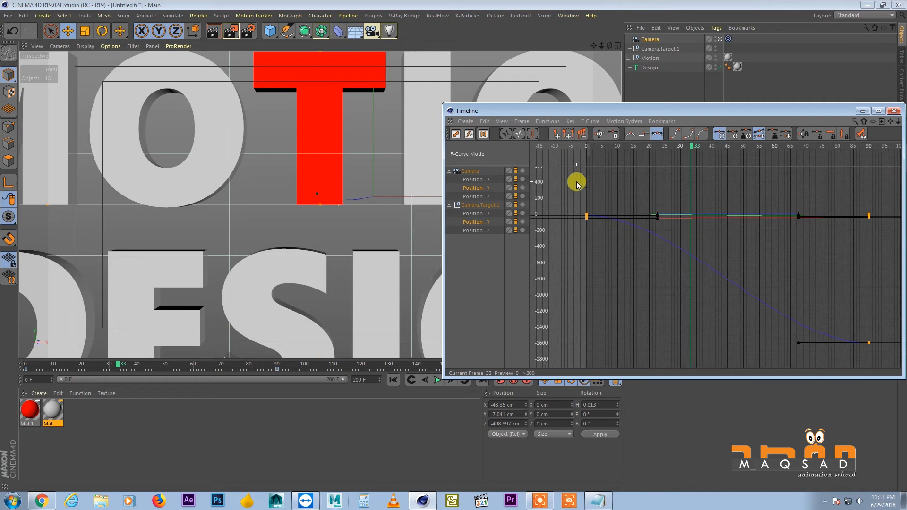
middle_click_drag(576, 184, 576, 198, "alt")
left_click_drag(636, 110, 501, 51)
left_click_drag(765, 317, 820, 366)
left_click(562, 199)
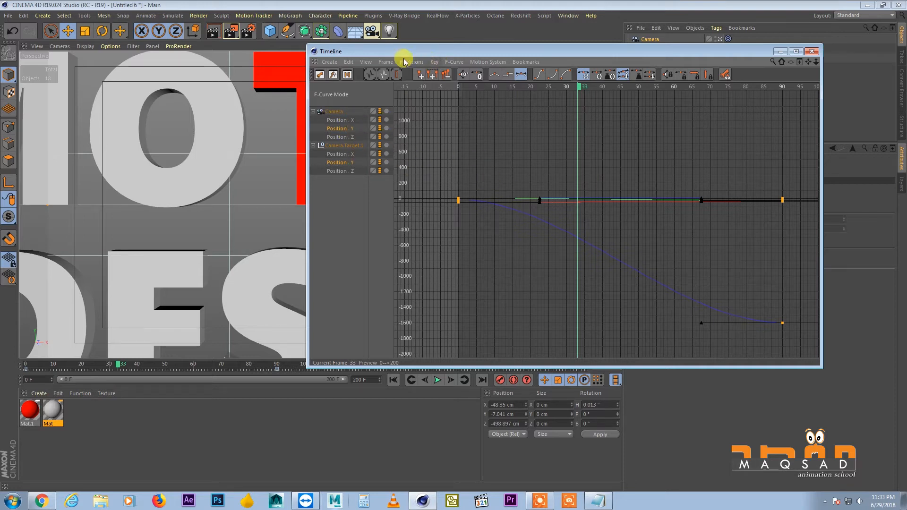
left_click_drag(403, 56, 410, 59)
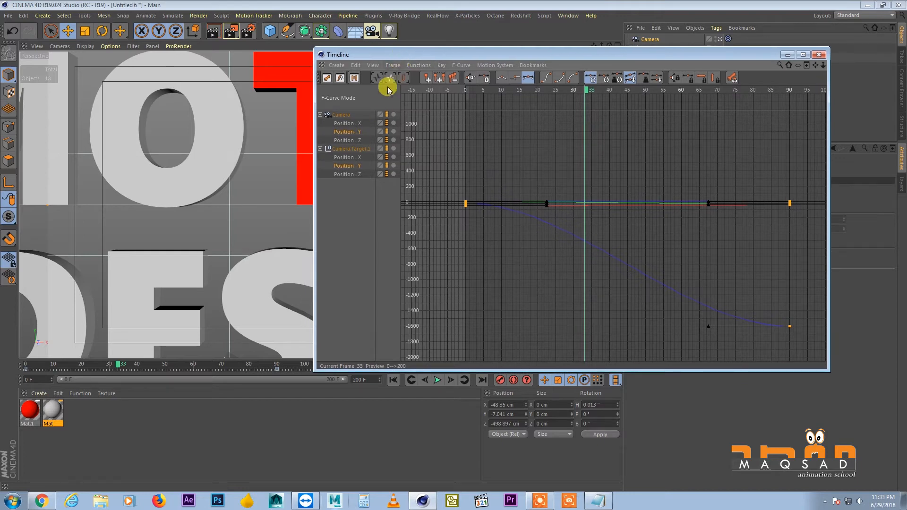
Turn off Show All Tracks and frame the Position Y curves of the camera and its target
left_click(425, 66)
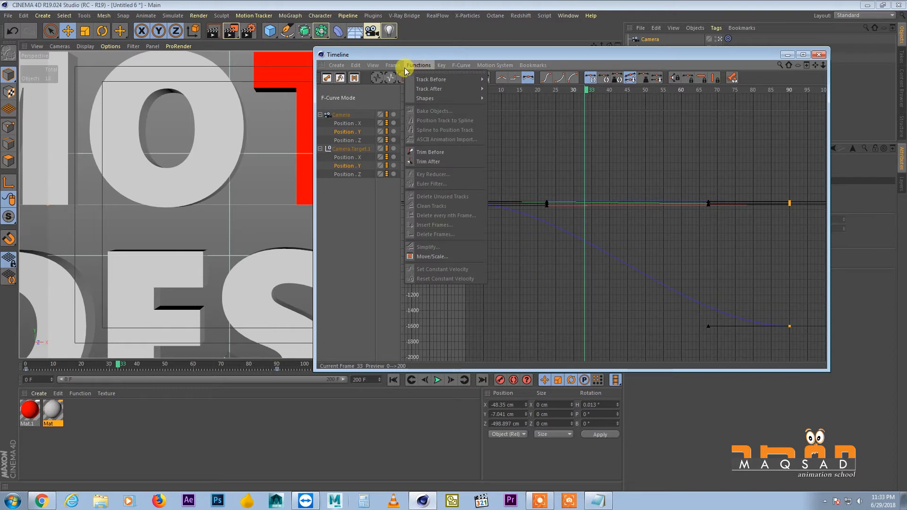
mouse_move(460, 65)
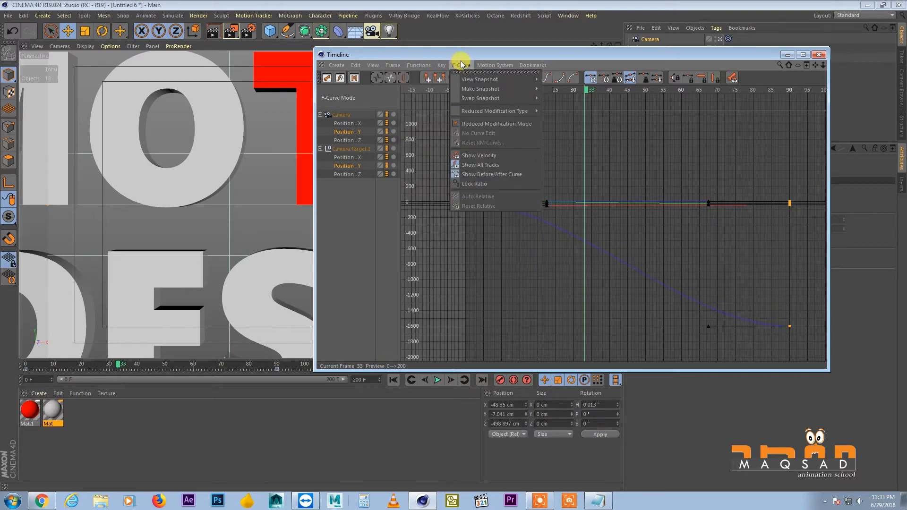
left_click(486, 165)
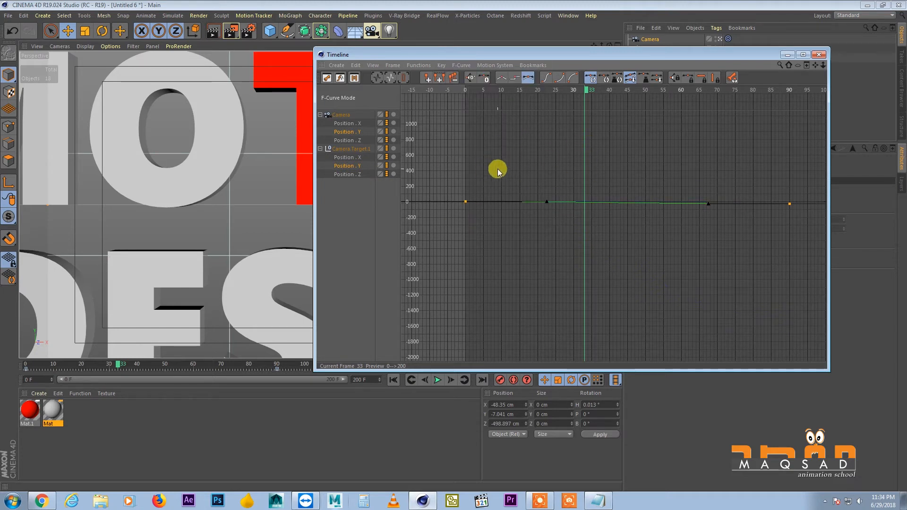
scroll(578, 177, "down", 3)
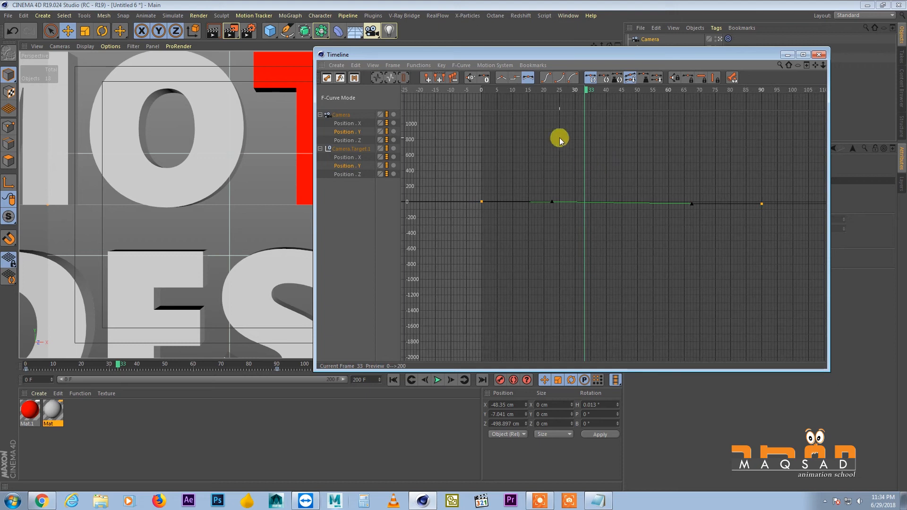
left_click_drag(549, 54, 609, 54)
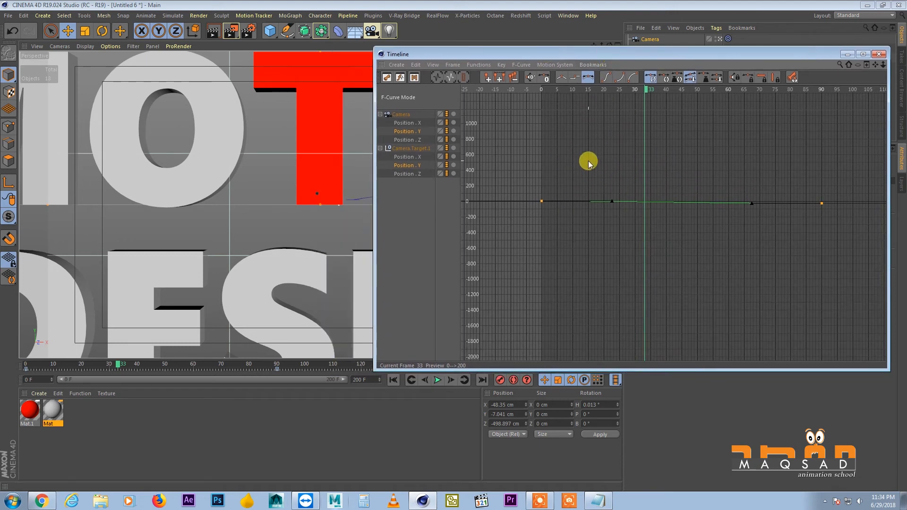
right_click(588, 165)
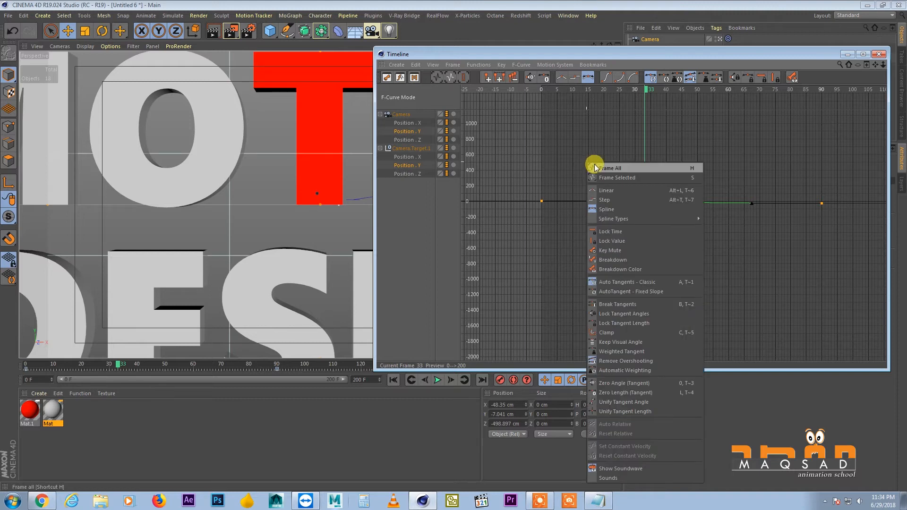
left_click(604, 169)
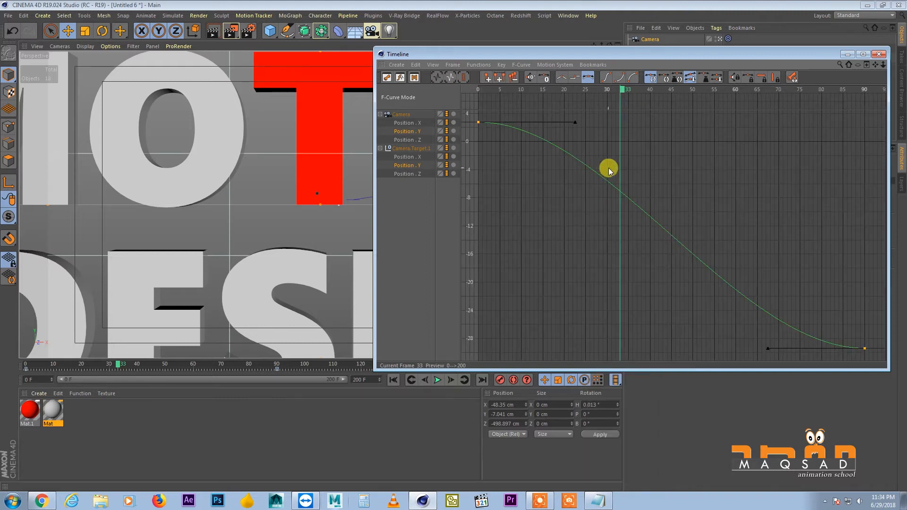
left_click_drag(593, 56, 599, 67)
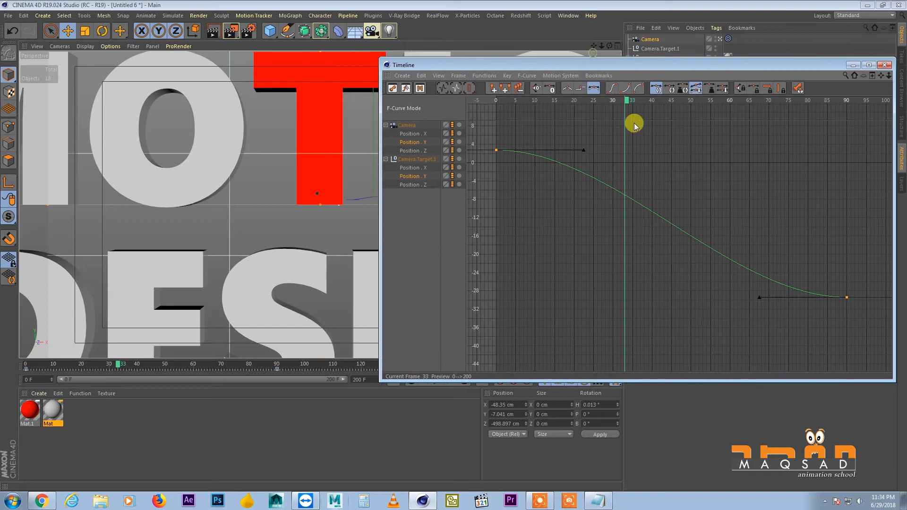
Raise the frame 0 Position Y key of the camera and its target to about 112 cm
right_click_drag(658, 161, 553, 176, "alt")
middle_click_drag(594, 153, 658, 186, "alt")
left_click_drag(649, 241, 583, 147)
middle_click_drag(583, 146, 593, 194, "alt")
right_click_drag(593, 193, 557, 231, "alt")
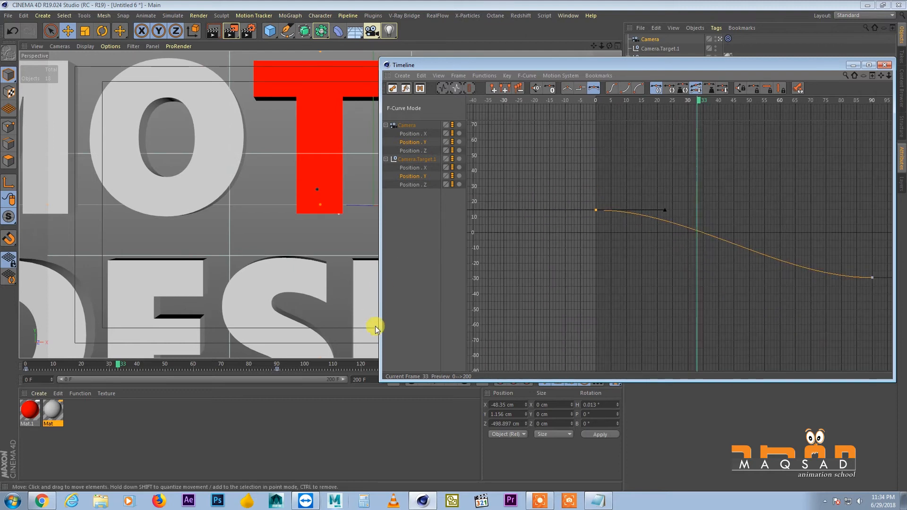
left_click_drag(379, 381, 486, 335)
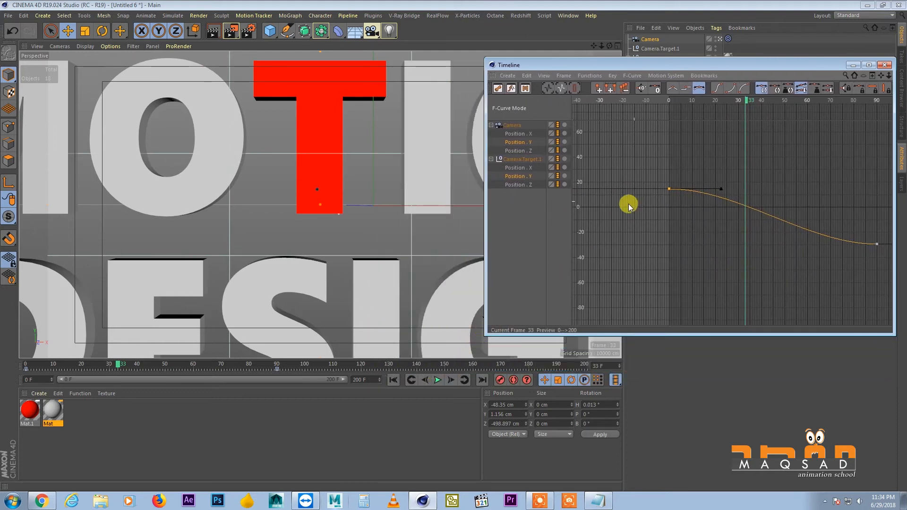
left_click_drag(653, 215, 647, 138)
middle_click_drag(654, 193, 654, 215, "alt")
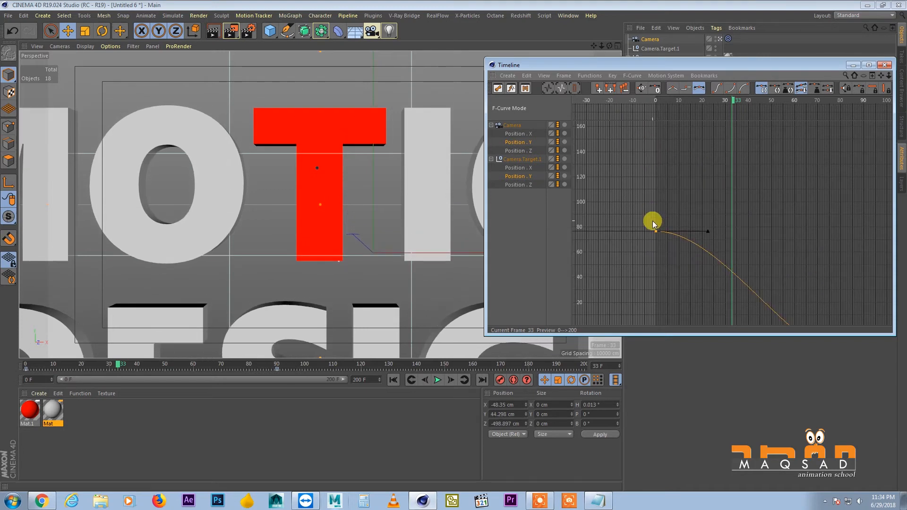
left_click_drag(656, 230, 656, 186)
Play the camera animation from frame 0 several times to check the raised starting height
left_click_drag(112, 357, 9, 363)
left_click(437, 381)
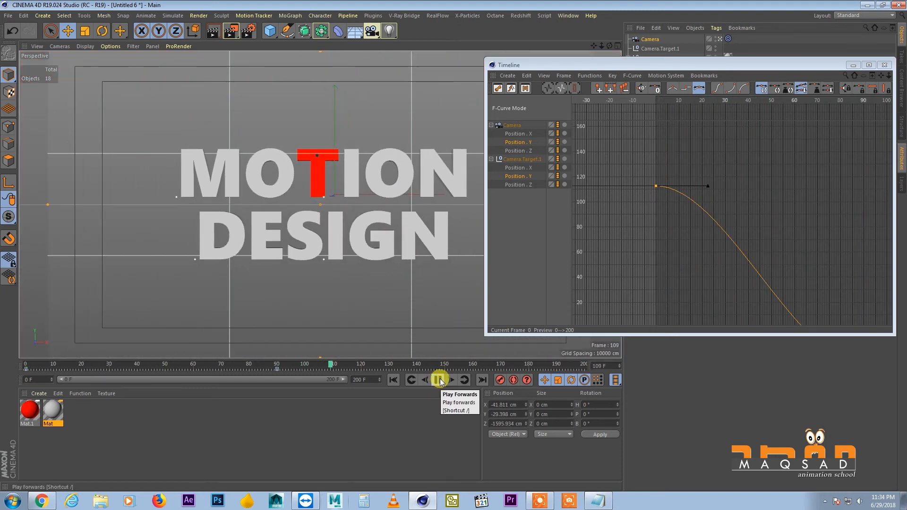
left_click(439, 381)
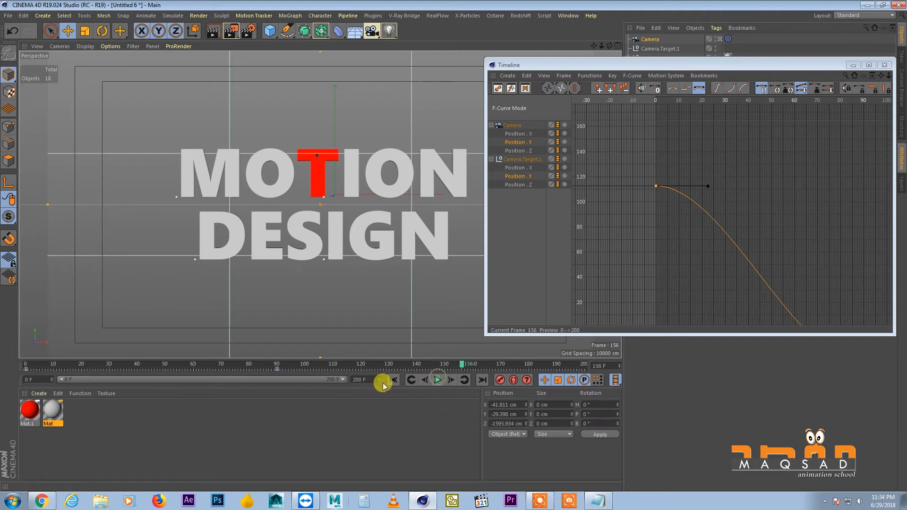
left_click(390, 380)
left_click(437, 380)
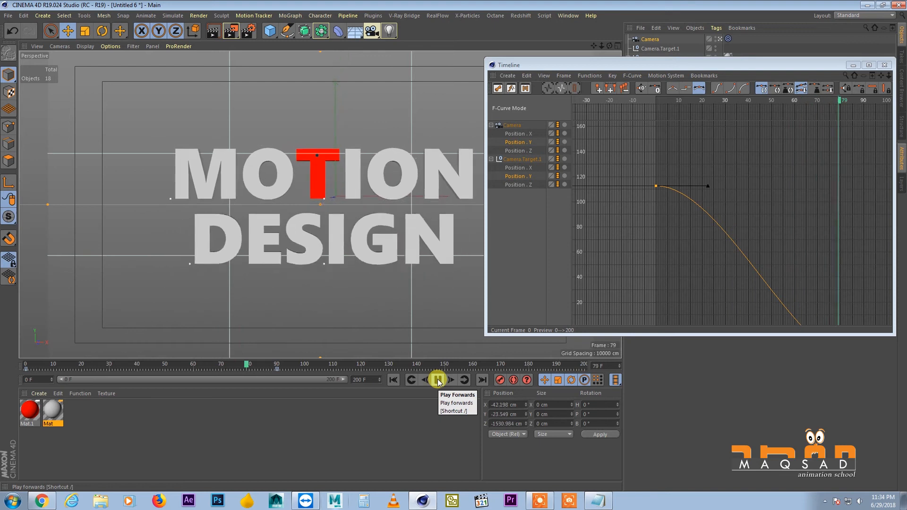
left_click(438, 380)
left_click(393, 380)
left_click(438, 380)
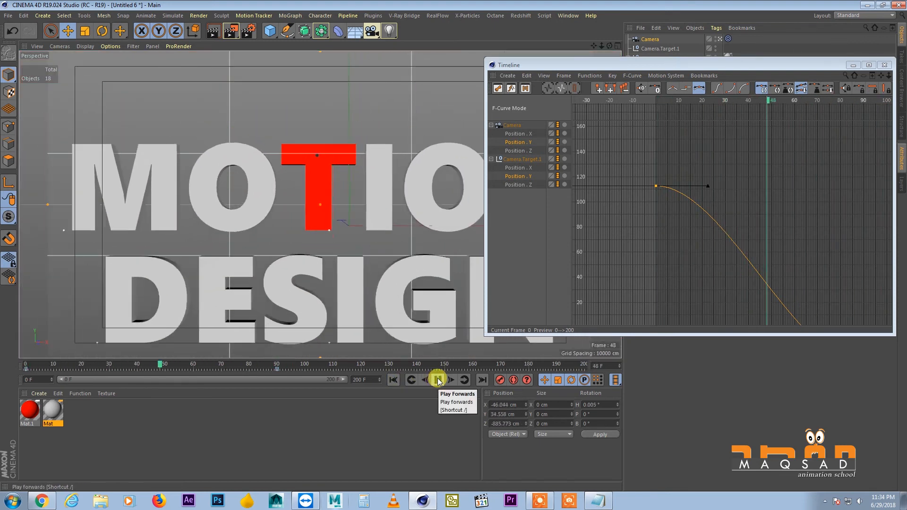
left_click(439, 380)
Go to frame 19 and lower the frame 0 Position Y key of the camera and its target to about 87 cm
left_click_drag(130, 365, 124, 366)
left_click_drag(59, 360, 78, 363)
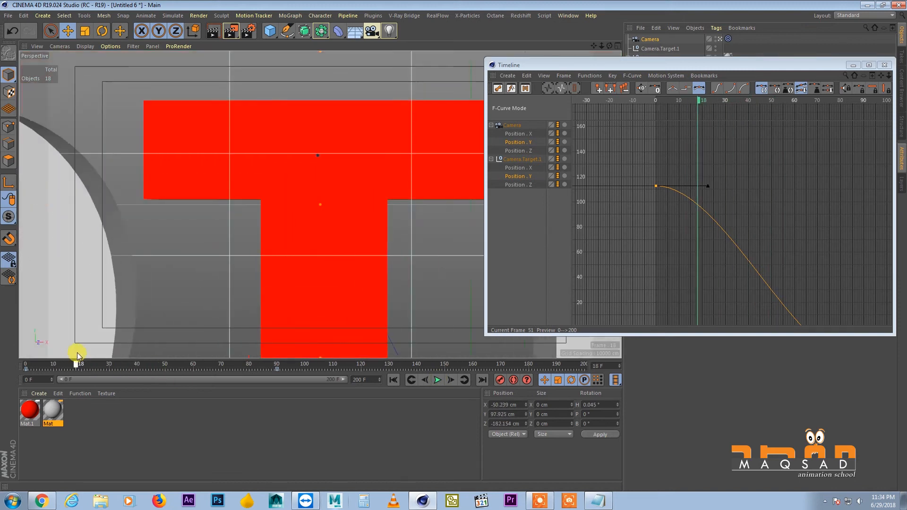
left_click_drag(656, 186, 655, 219)
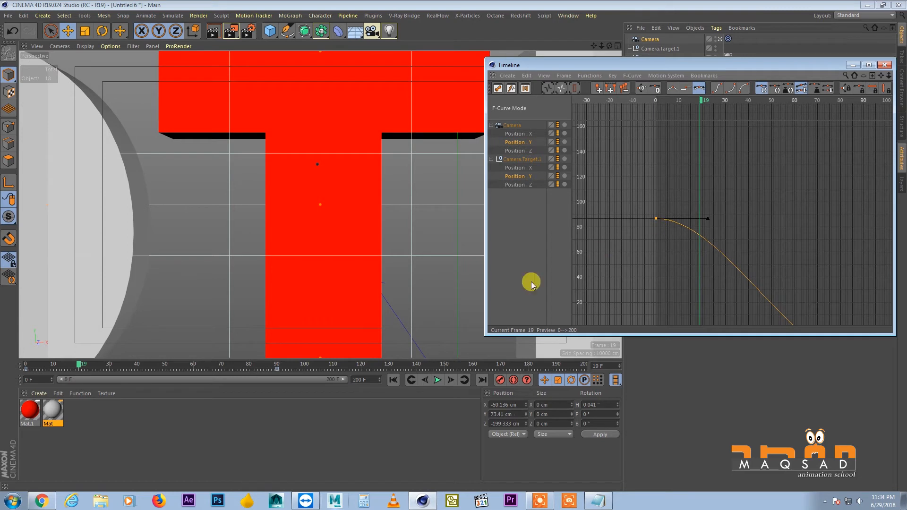
Play the corrected camera move from the start, moving the Timeline window aside, and scrub to frame 89
left_click(394, 380)
left_click(436, 380)
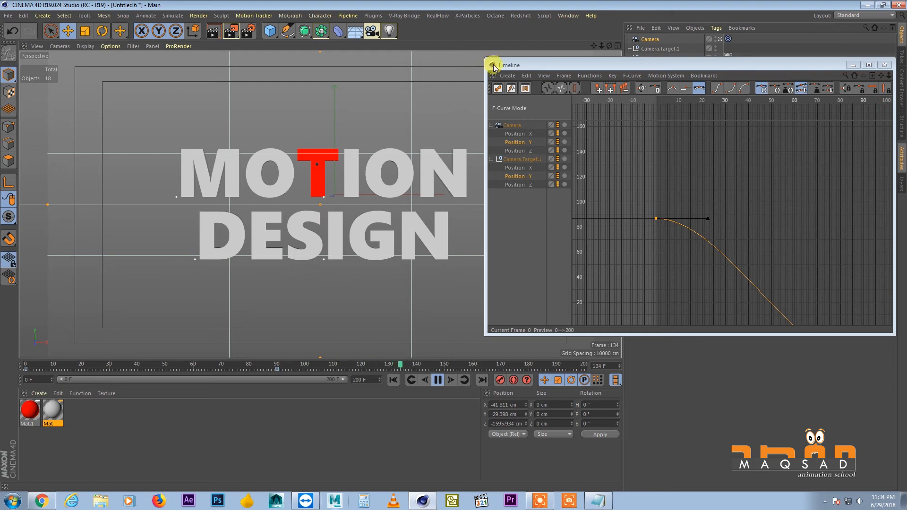
left_click_drag(493, 66, 473, 34)
left_click(393, 379)
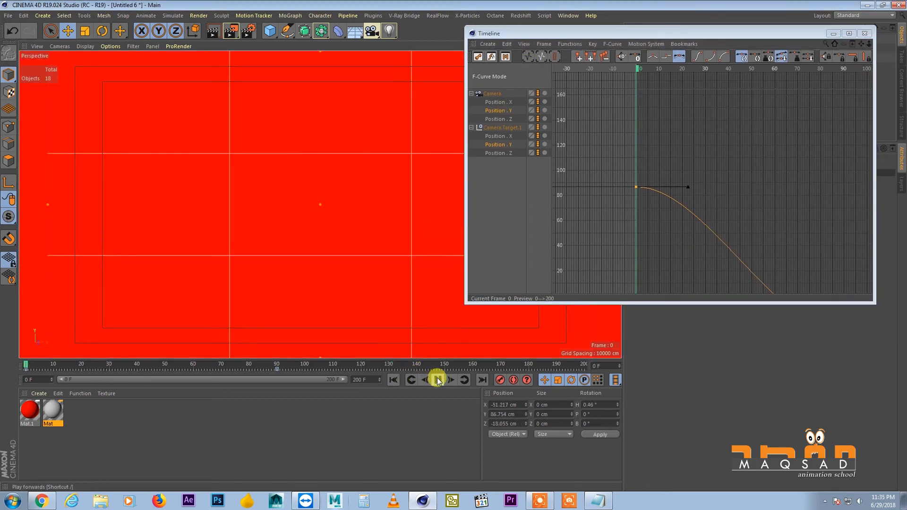
left_click(437, 380)
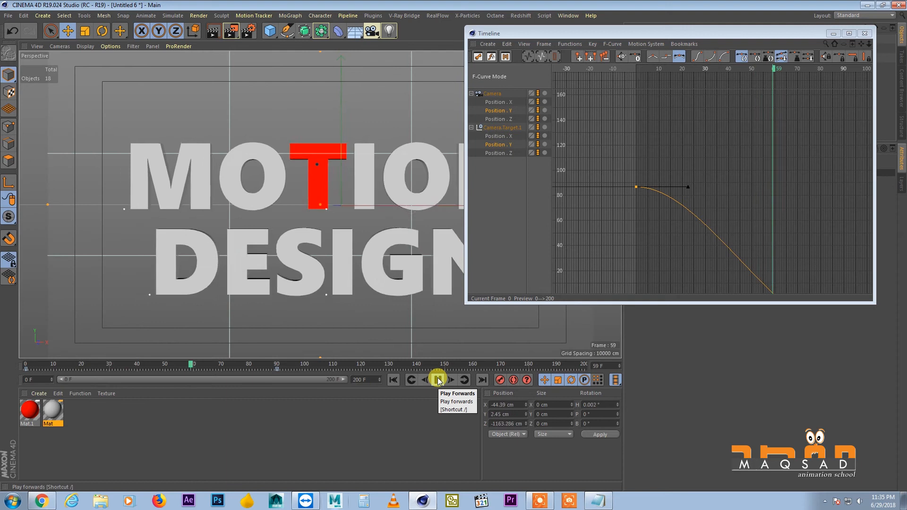
left_click(438, 380)
left_click_drag(258, 359, 279, 363)
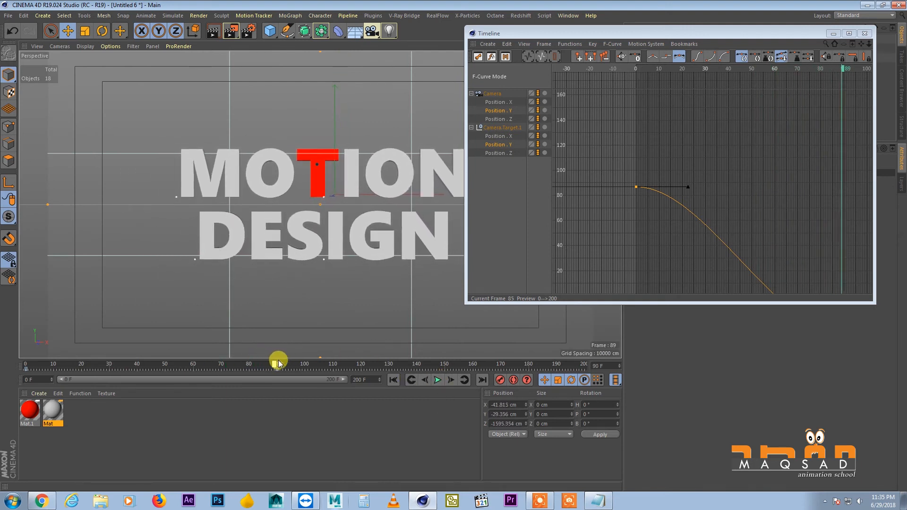
Display all position curves of the camera and its target together in the Timeline
middle_click_drag(750, 106, 695, 81, "alt")
scroll(686, 110, "down", 1)
left_click(494, 95)
left_click(503, 127, "shift")
middle_click_drag(773, 192, 753, 137, "alt")
mouse_move(745, 167)
right_mouse_down("alt")
mouse_move(737, 231)
mouse_move(747, 215)
mouse_move(736, 232)
right_mouse_up("alt")
Select the frame 90 keys of all position curves and lengthen their incoming tangents back to about frame 53
left_click_drag(798, 149, 723, 278)
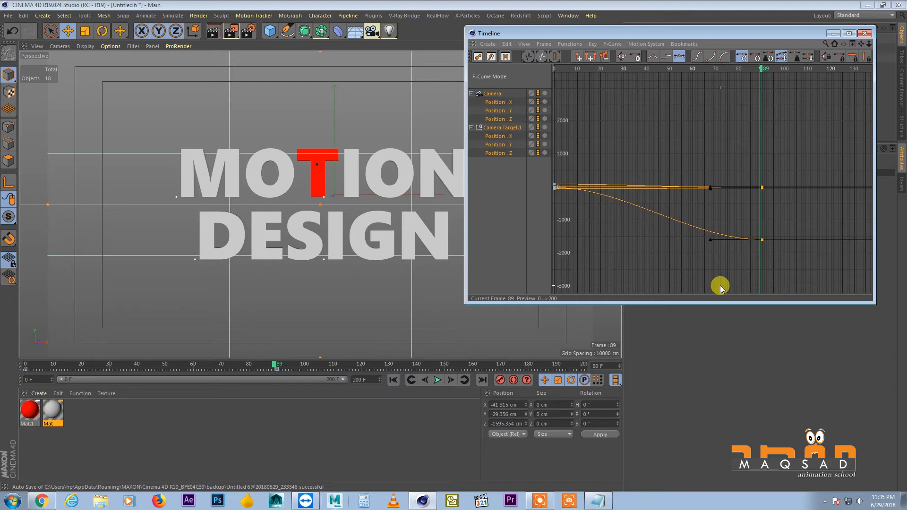
left_click_drag(784, 145, 703, 301)
middle_click_drag(688, 170, 702, 171)
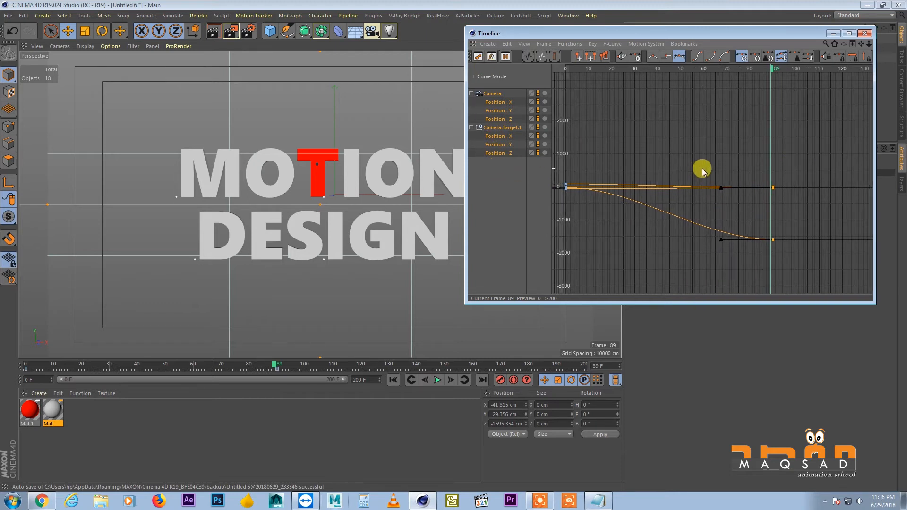
left_click_drag(721, 188, 688, 188)
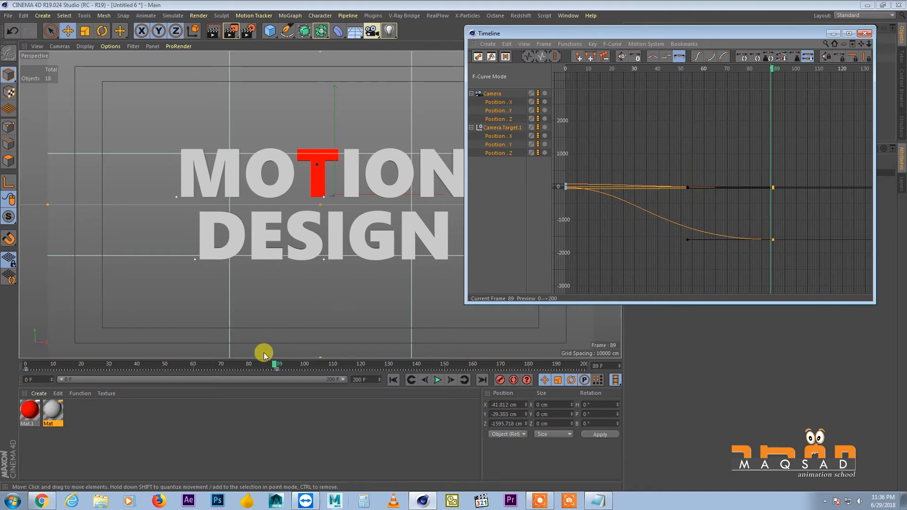
Play the animation from about frame 5 to check the softened end of the camera move
left_click_drag(264, 361, 39, 345)
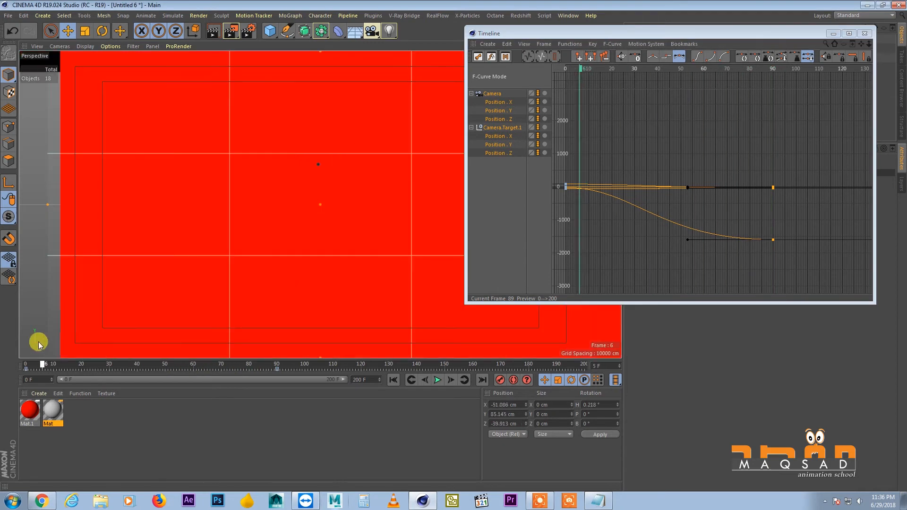
left_click(438, 380)
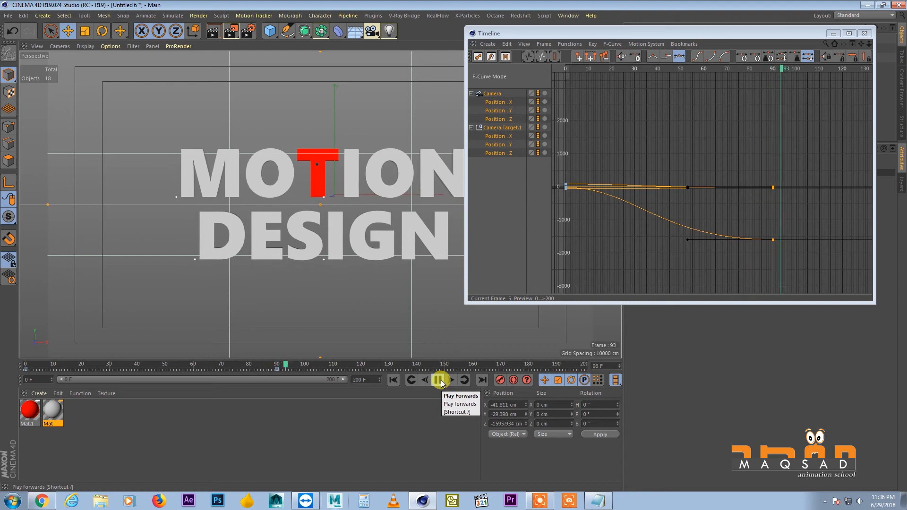
Replay the eased camera move from the first frame and stop after it settles, at frame 98
left_click(392, 380)
left_click(438, 380)
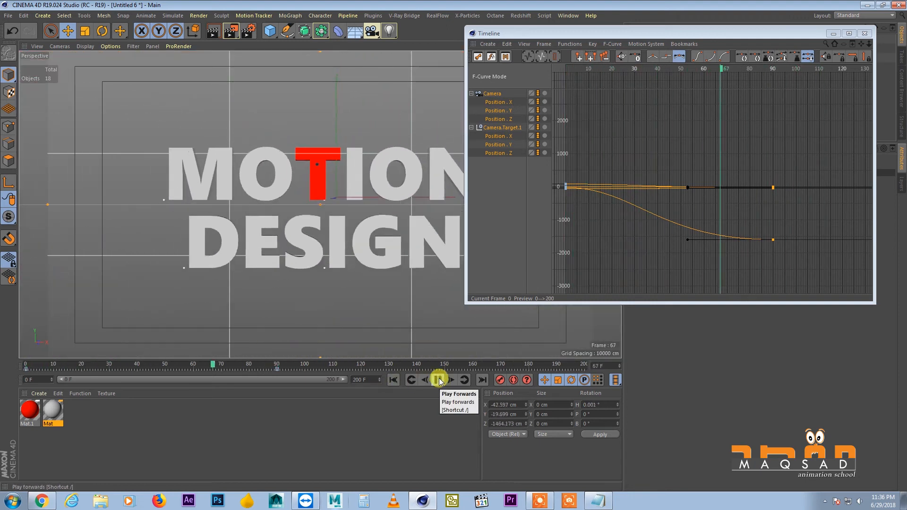
left_click(439, 381)
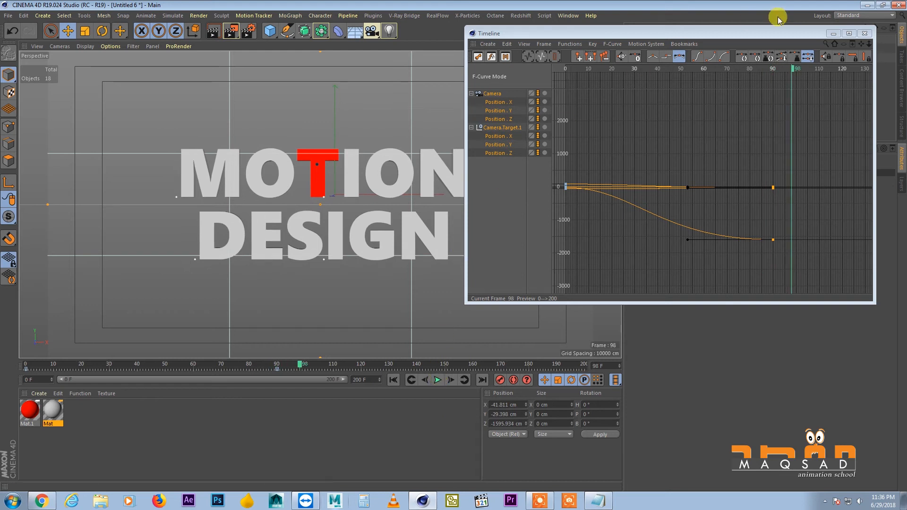
Close the Timeline window and play the camera move again from the first frame, stopping at frame 68
left_click(864, 33)
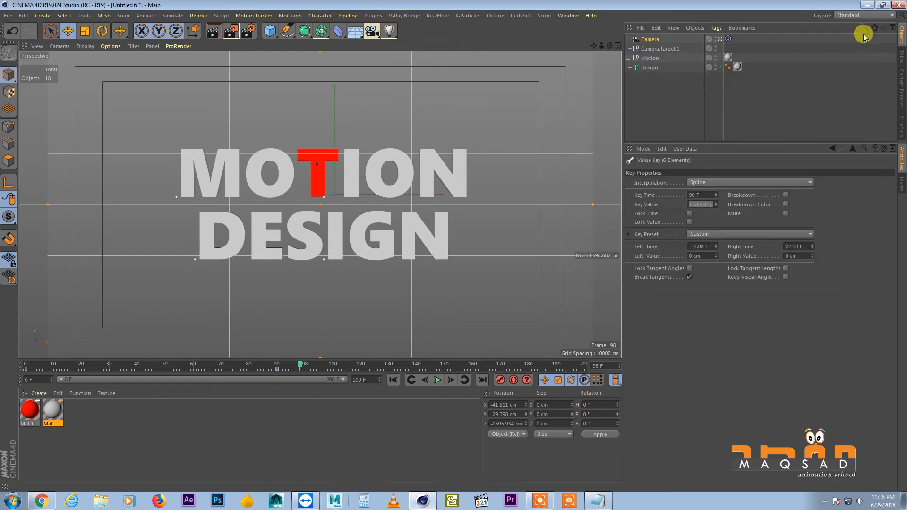
left_click(392, 380)
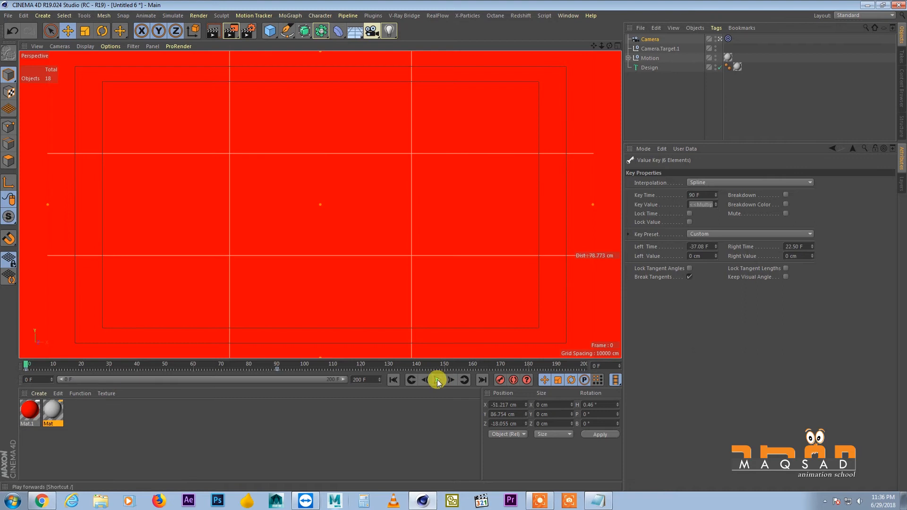
left_click(437, 380)
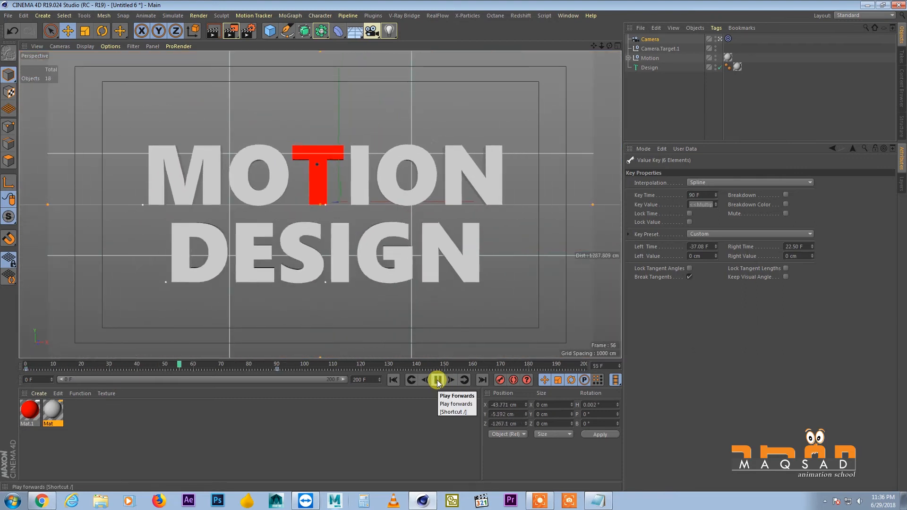
left_click(438, 379)
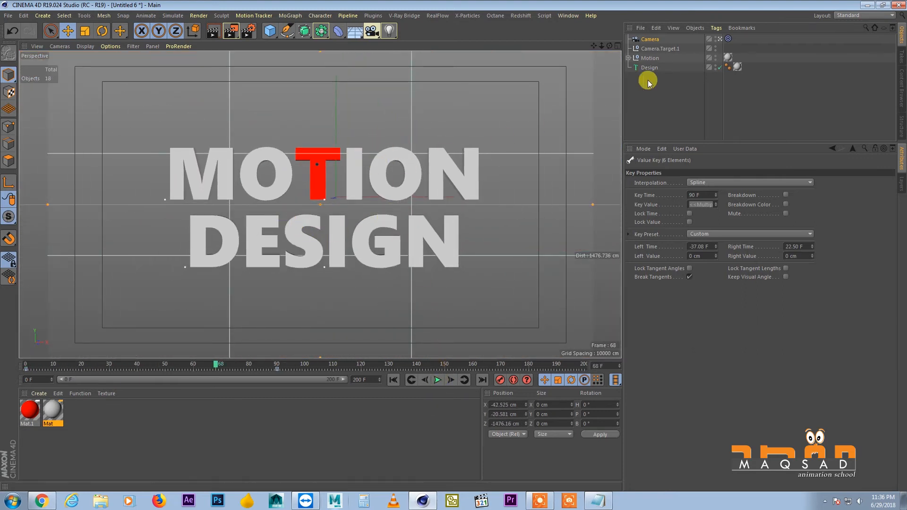
Enlarge the object list, expand the Motion hierarchy down to its individual letters, and clear the selection
left_click_drag(656, 143, 655, 251)
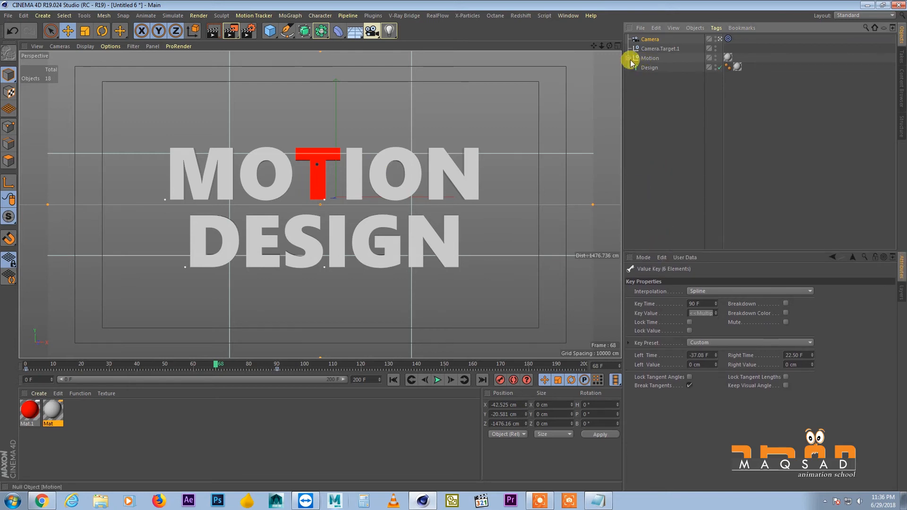
left_click(628, 58)
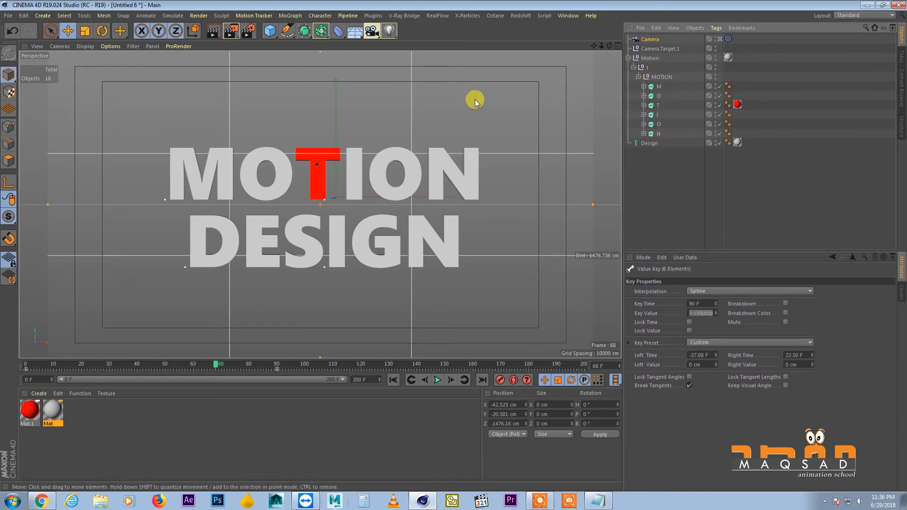
left_click(689, 169)
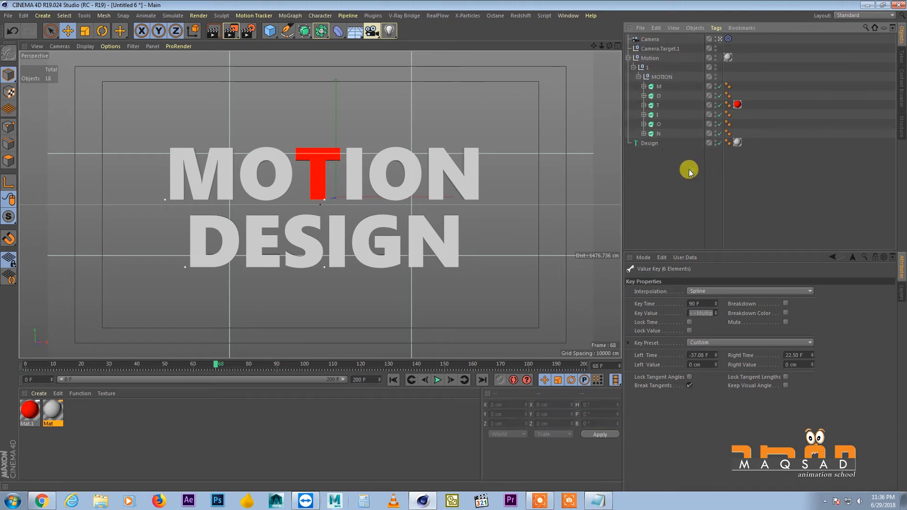
left_click(301, 15)
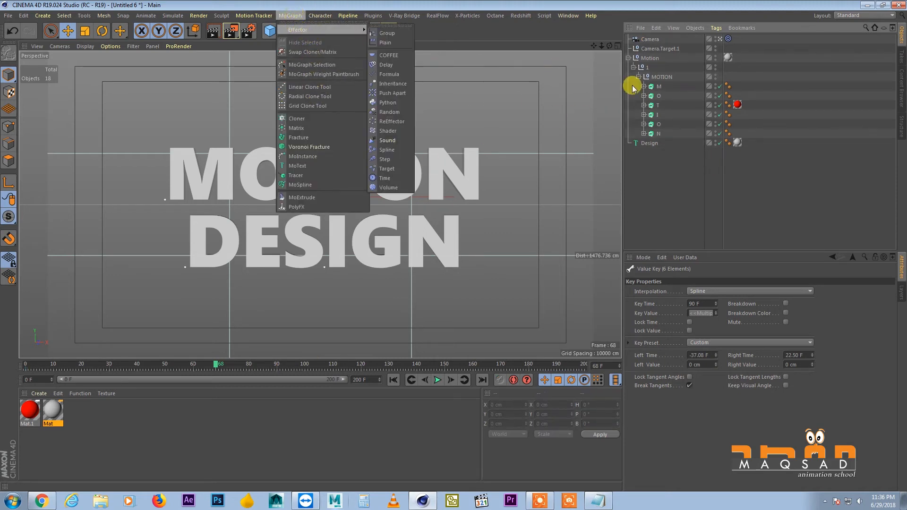
left_click(641, 143)
left_click(641, 142)
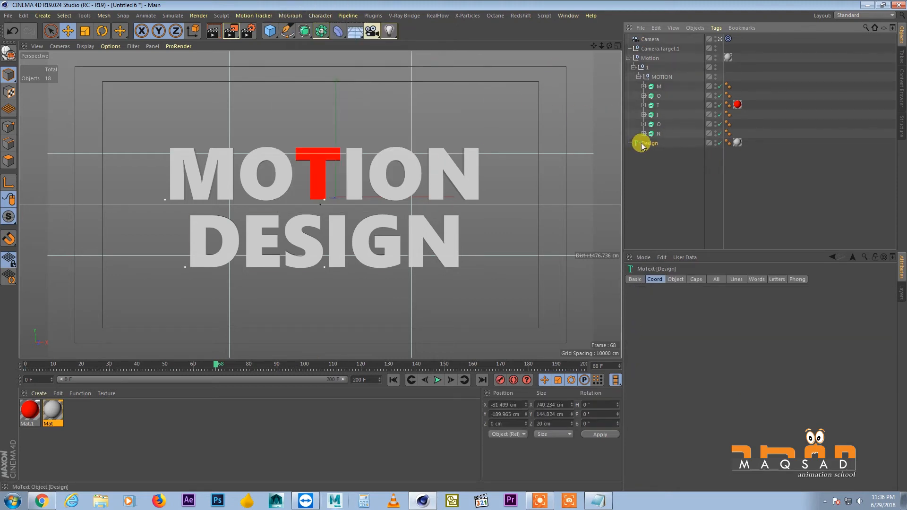
Try to wrap all the letters M to N of MOTION in Fracture objects, and undo it
left_click(657, 88)
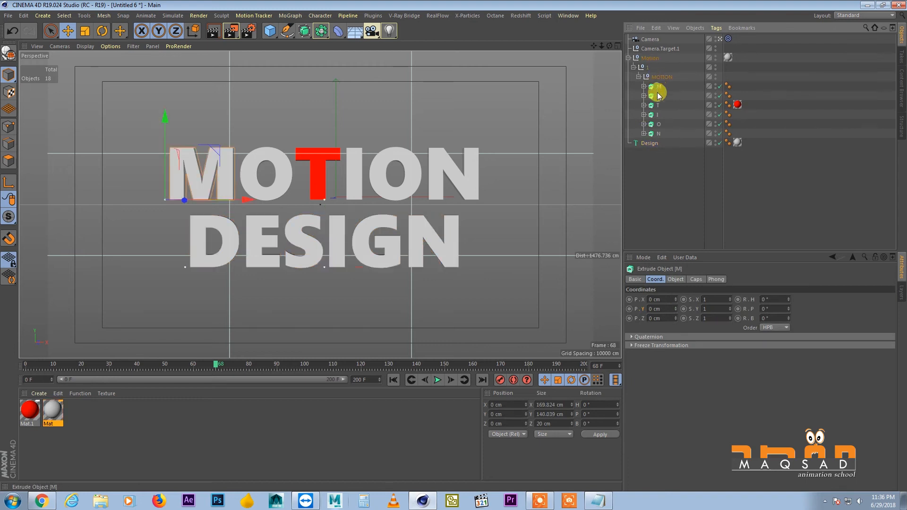
left_click(658, 134, "shift")
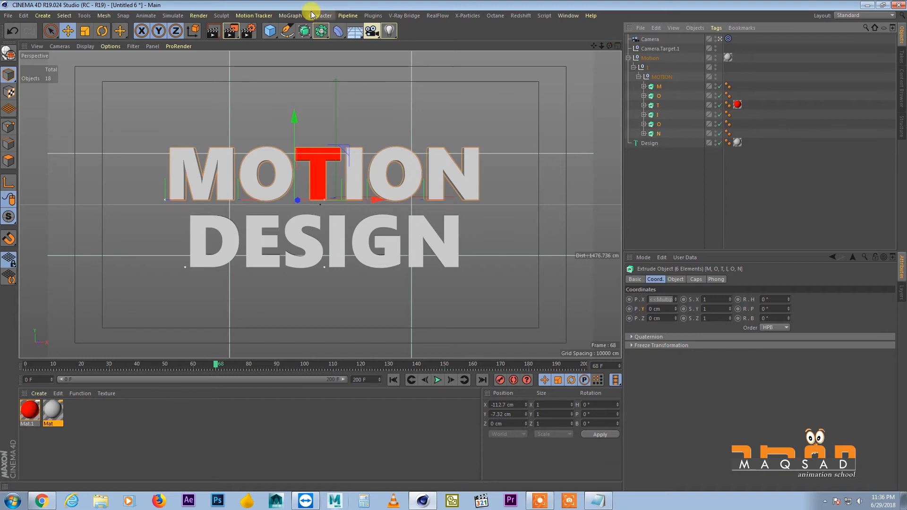
left_click(297, 15)
left_click(311, 137, "alt")
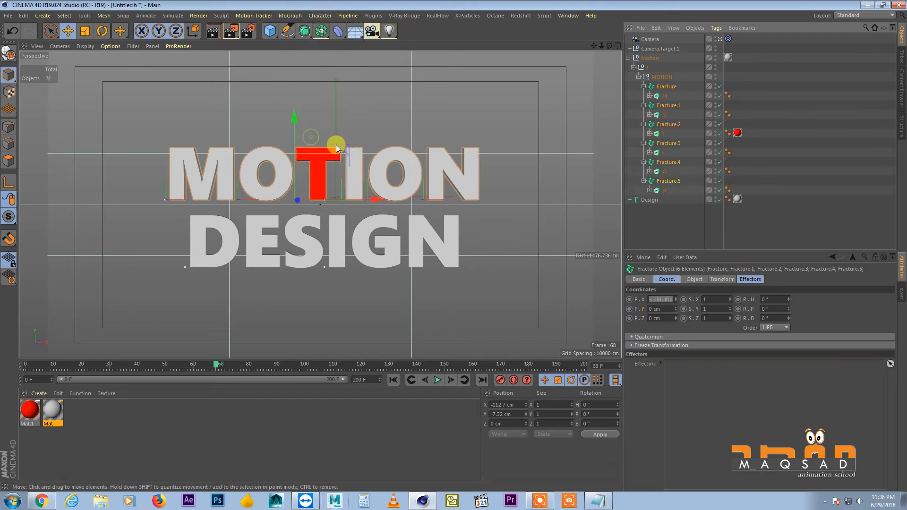
key("ctrl+z")
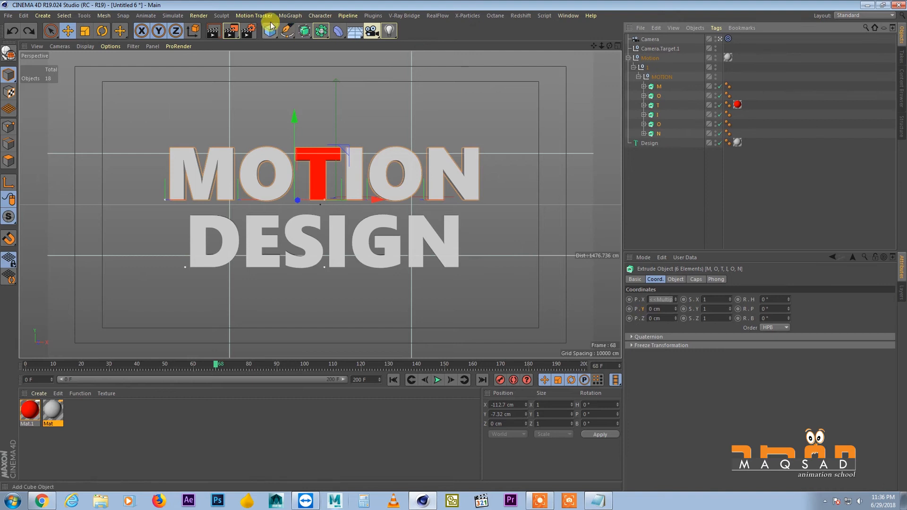
Add a single Fracture object and place it in the MOTION group above the letters
left_click(290, 16)
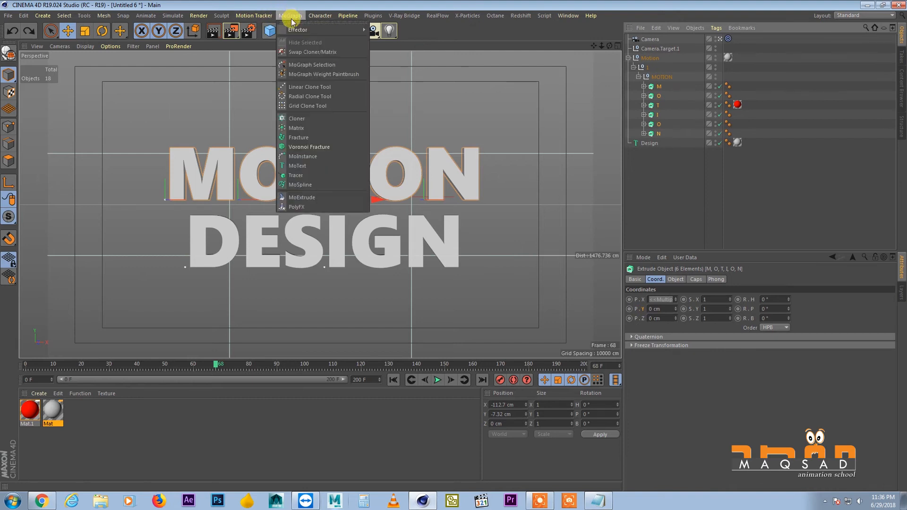
left_click(313, 137)
left_click_drag(647, 42, 658, 91)
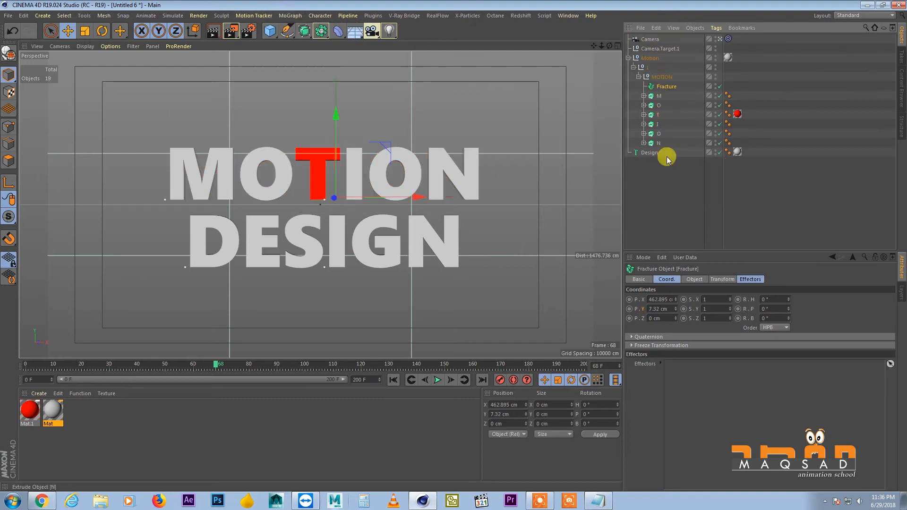
Move the letters M, O, I, O and N into the Fracture object, leaving the red T outside it
left_click(657, 96)
left_click(658, 142, "shift")
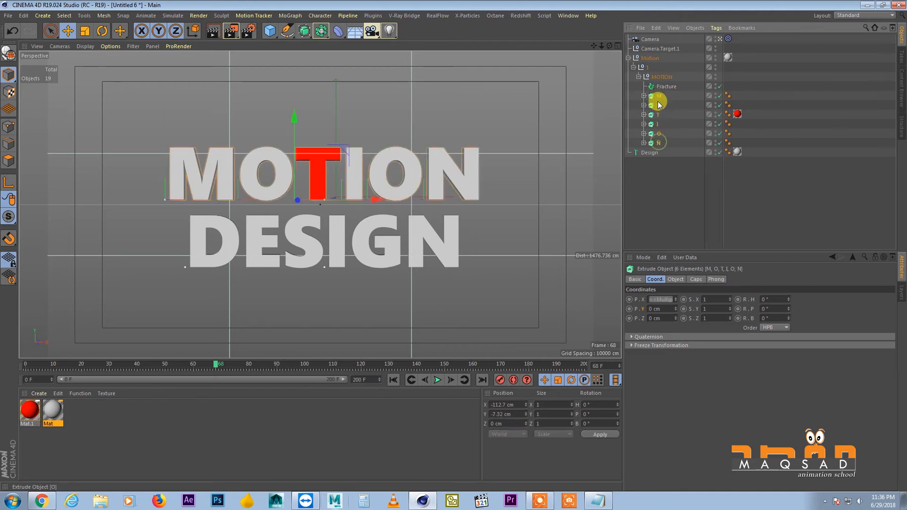
left_click_drag(656, 87, 660, 96)
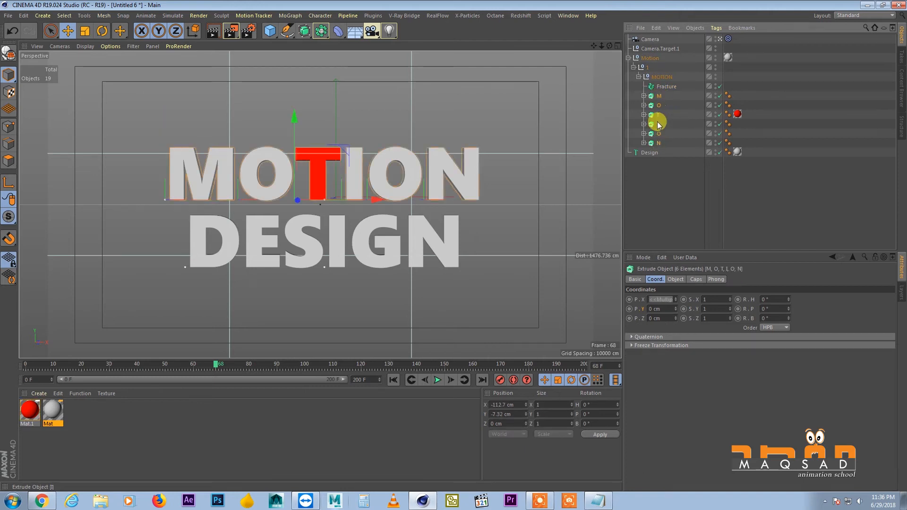
left_click(658, 134)
left_click(659, 142, "shift")
left_click(658, 124, "shift")
left_click(658, 105, "shift")
left_click(663, 95, "shift")
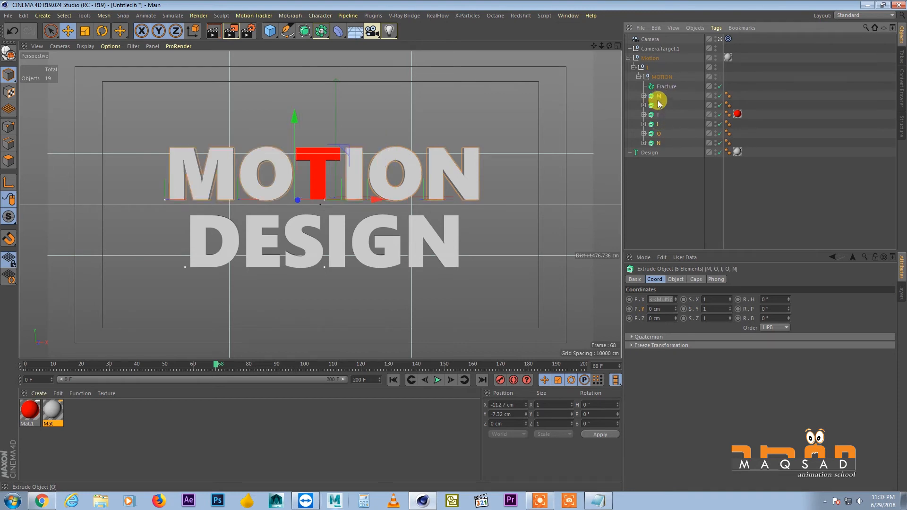
left_click_drag(657, 96, 663, 88)
left_click(644, 86)
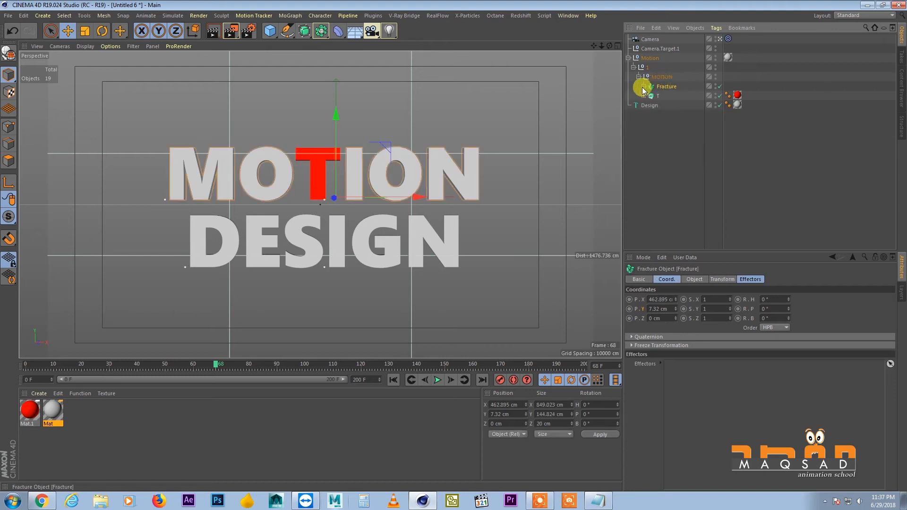
Apply a Random effector to the Fracture object holding the grey MOTION letters
left_click(670, 123)
left_click(665, 86)
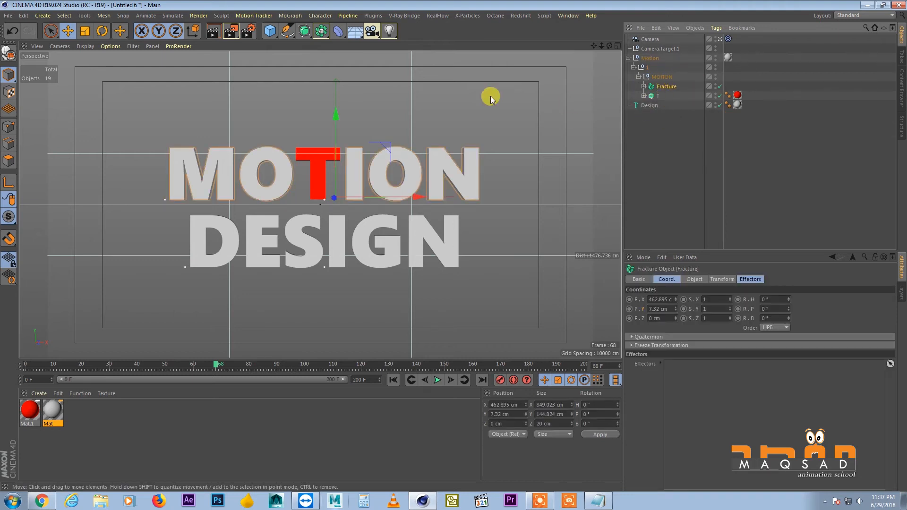
left_click(299, 17)
mouse_move(326, 29)
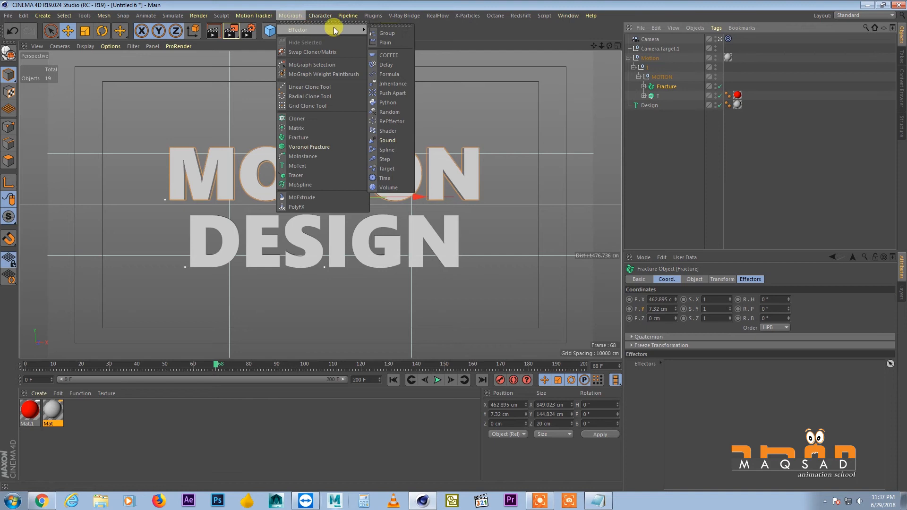
left_click(399, 110)
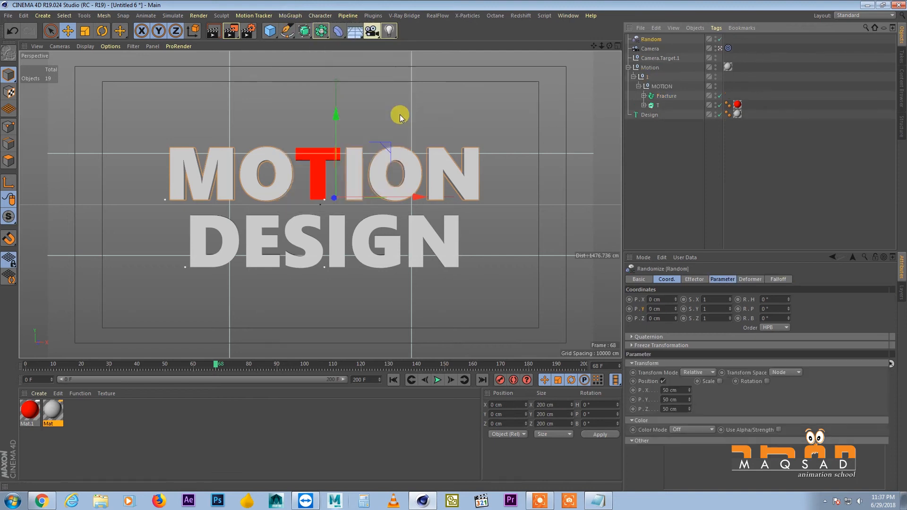
Move the Random effector into the MOTION group above the Fracture and enlarge its attributes area
left_click(663, 95)
left_click_drag(652, 41, 654, 90)
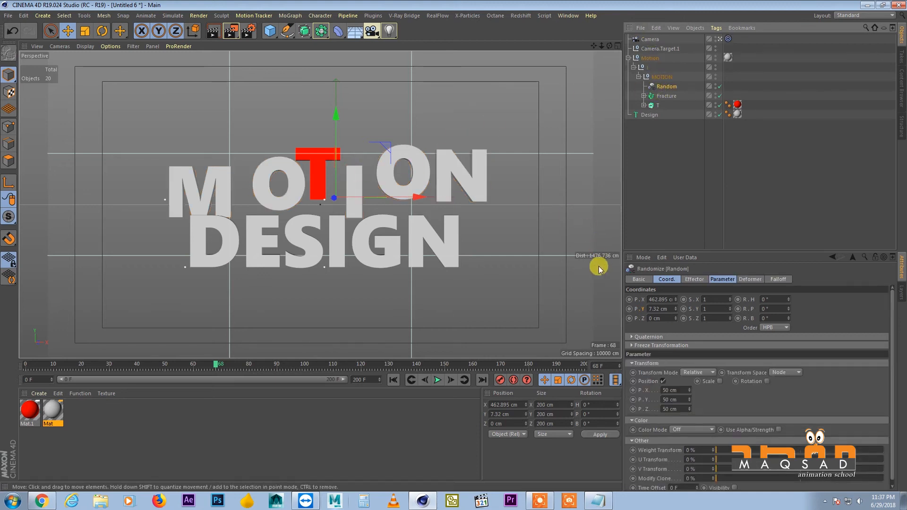
left_click_drag(663, 249, 657, 214)
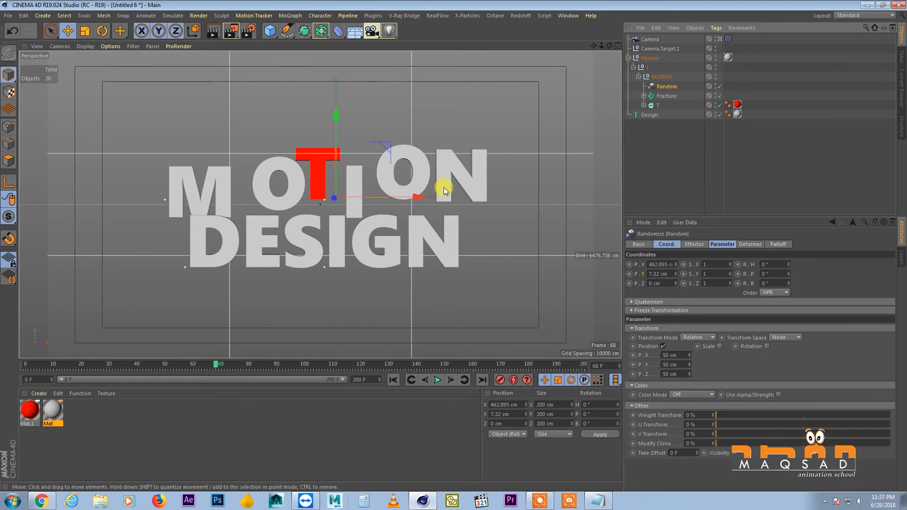
Clear the selection, stop looking through the target camera, and orbit the free view around the title and camera
left_click(60, 46)
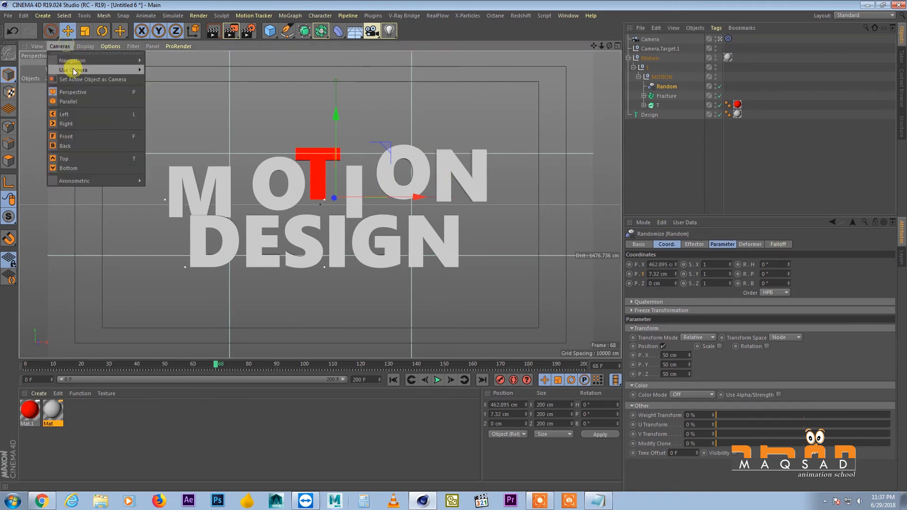
mouse_move(106, 70)
left_click(601, 111)
left_click(640, 137)
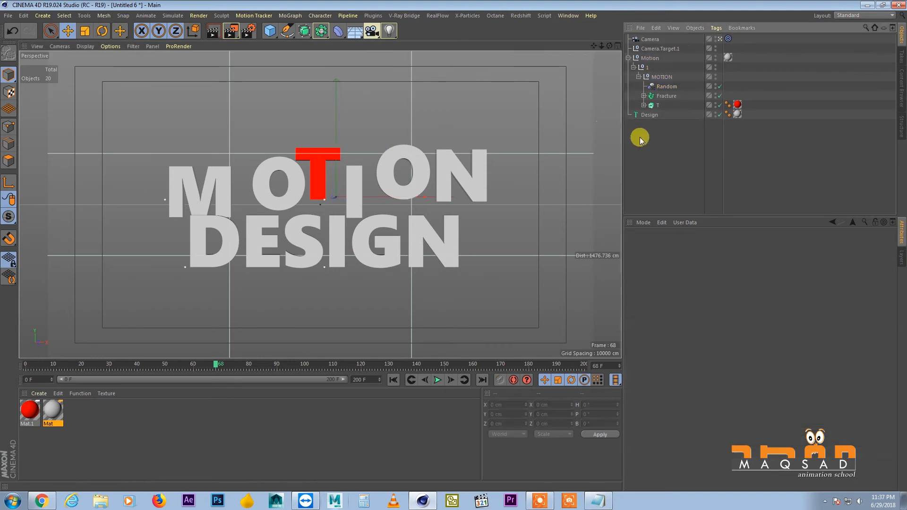
left_click(719, 38)
middle_click_drag(398, 180, 405, 176, "alt")
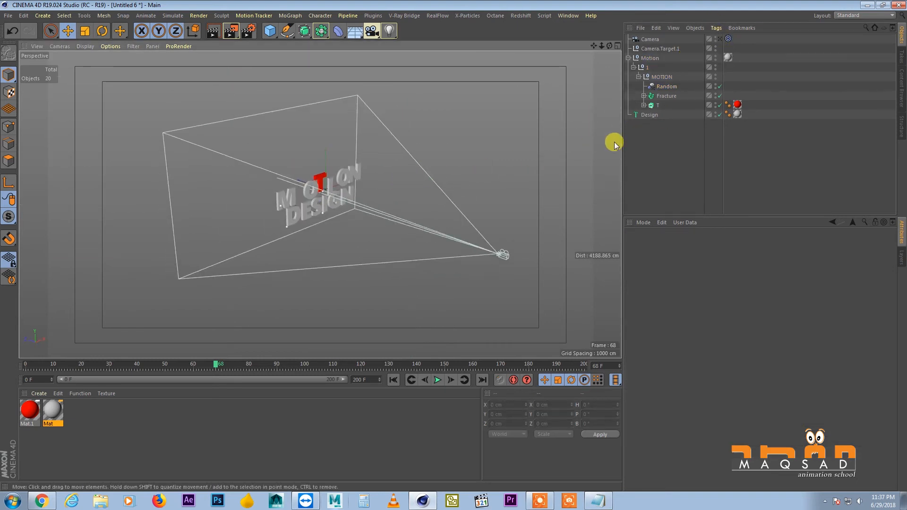
Switch the viewport back to looking through the animated Camera
left_click(59, 45)
mouse_move(69, 71)
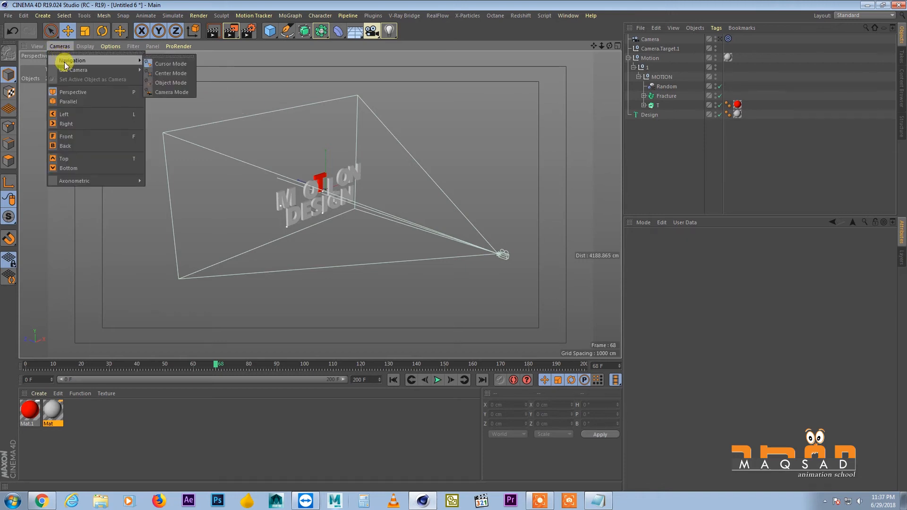
left_click(163, 73)
left_click(59, 46)
mouse_move(75, 71)
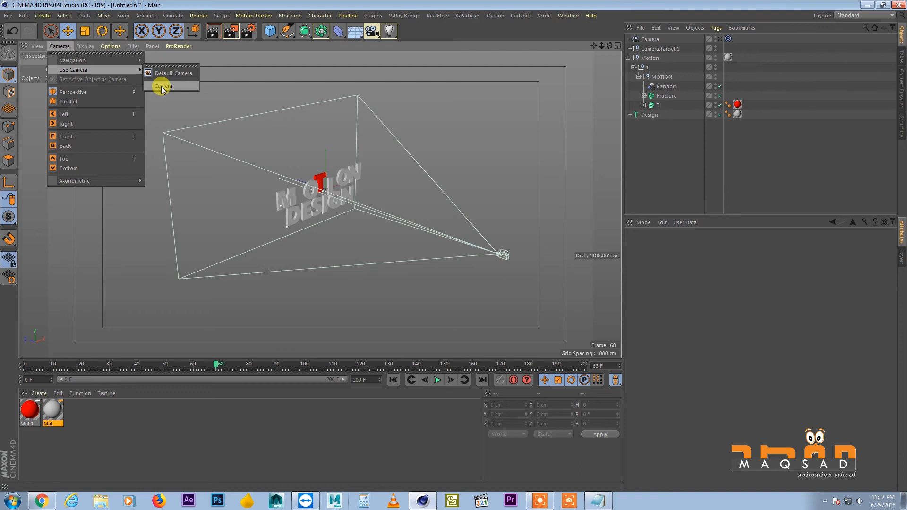
left_click(166, 87)
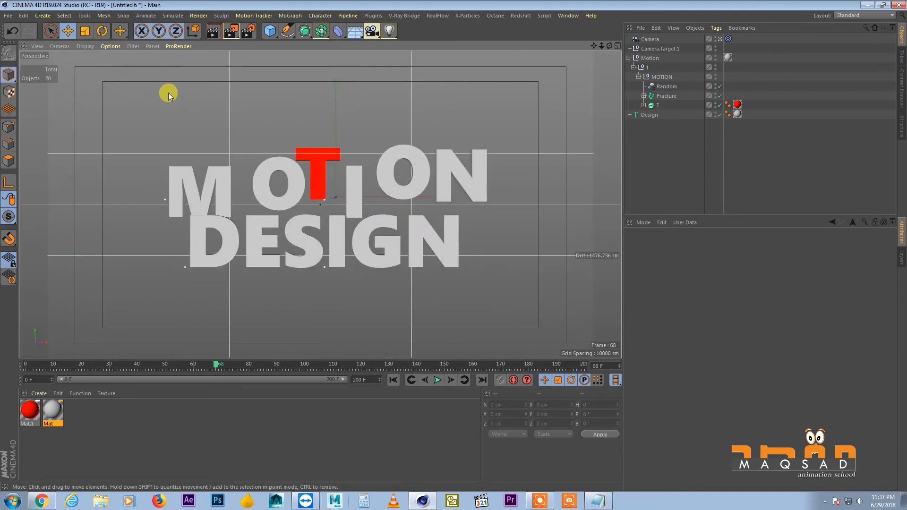
Switch the viewport to the Default Camera and show the MOTION DESIGN title closer and from an angle
left_click(60, 46)
mouse_move(75, 70)
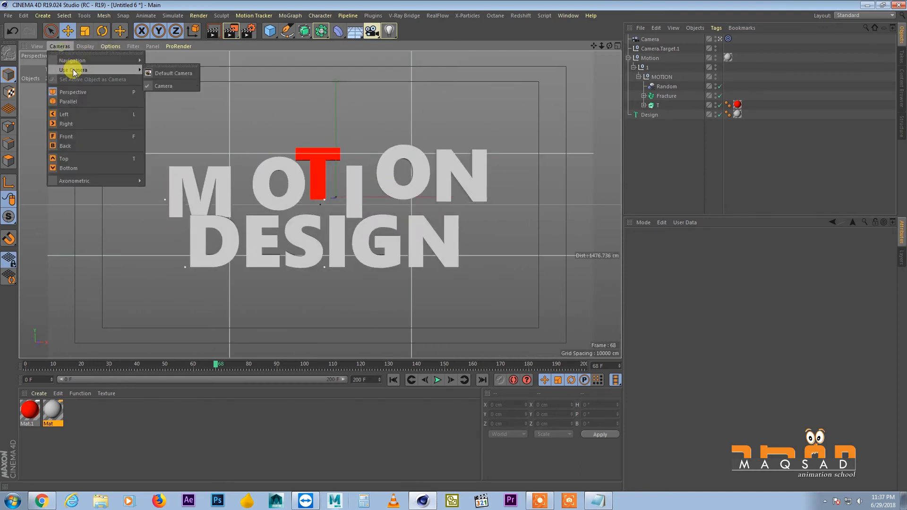
left_click(159, 72)
left_click_drag(390, 186, 345, 180, "alt")
scroll(343, 179, "up", 7)
mouse_move(316, 153)
left_mouse_down("alt")
mouse_move(322, 159)
mouse_move(271, 175)
mouse_move(314, 158)
mouse_move(315, 174)
mouse_move(293, 156)
mouse_move(321, 151)
left_mouse_up("alt")
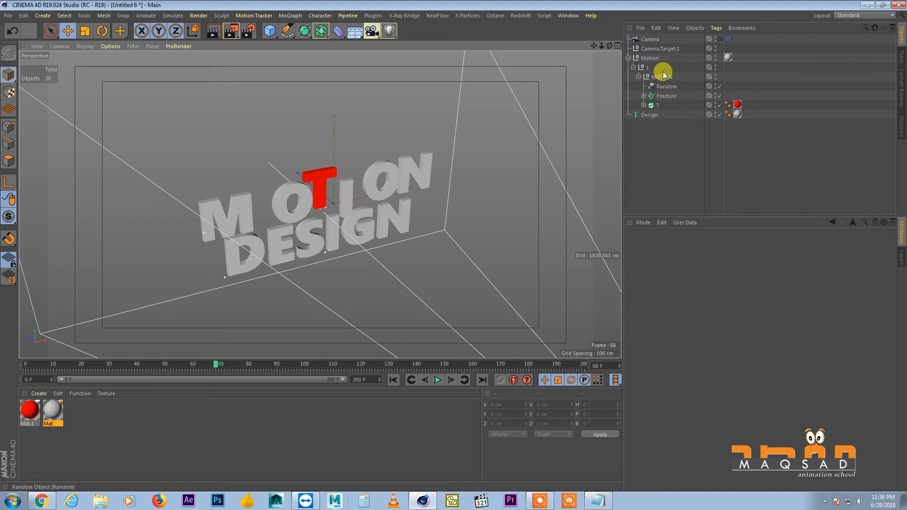
Select the Random effector and show its transform parameters in an enlarged attributes area
left_click(667, 86)
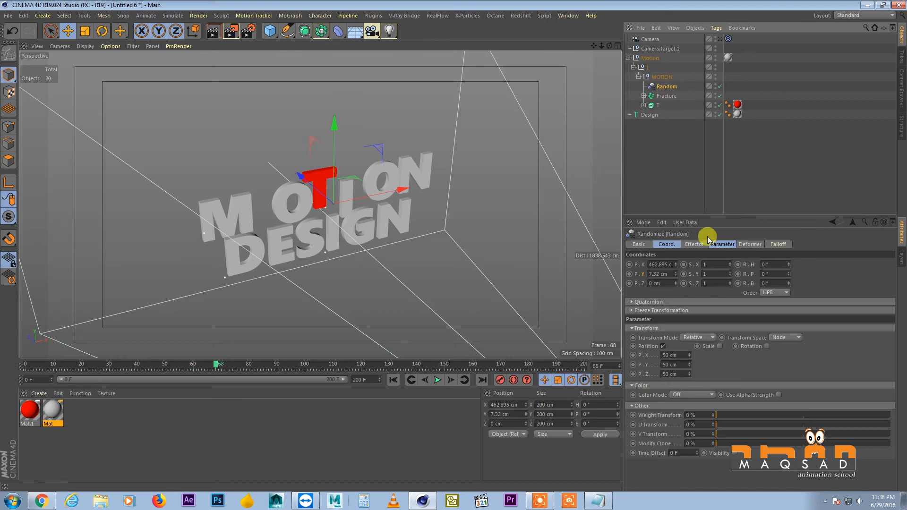
left_click_drag(702, 214, 699, 140)
left_click(720, 170)
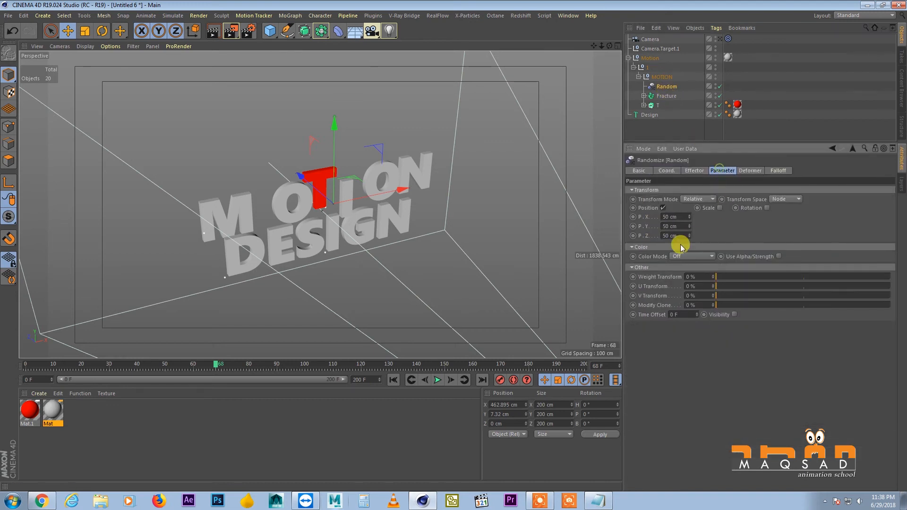
Toggle the Random effector's position influence off and back on several times to compare the MOTION letters
left_click(663, 208)
left_click(664, 208)
left_click(663, 208)
left_click(663, 209)
left_click(663, 208)
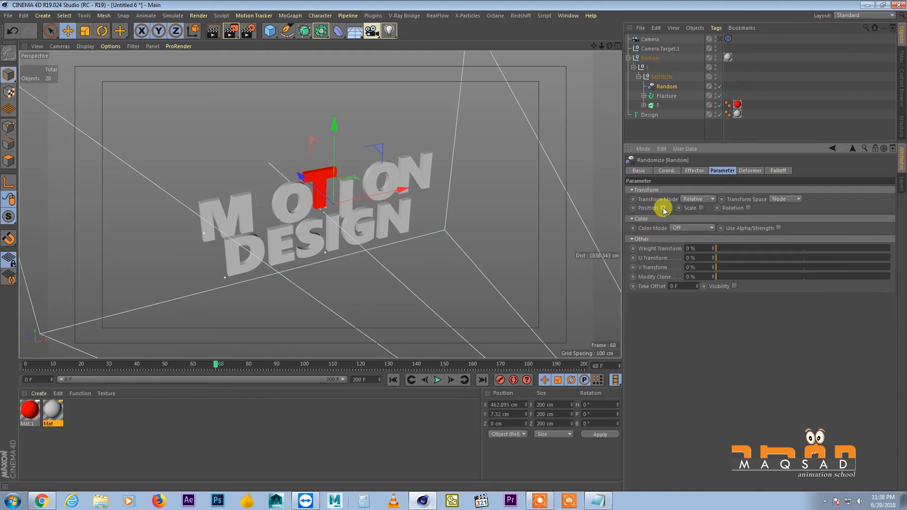
left_click(663, 208)
left_click(663, 208)
left_click(663, 207)
left_click(662, 207)
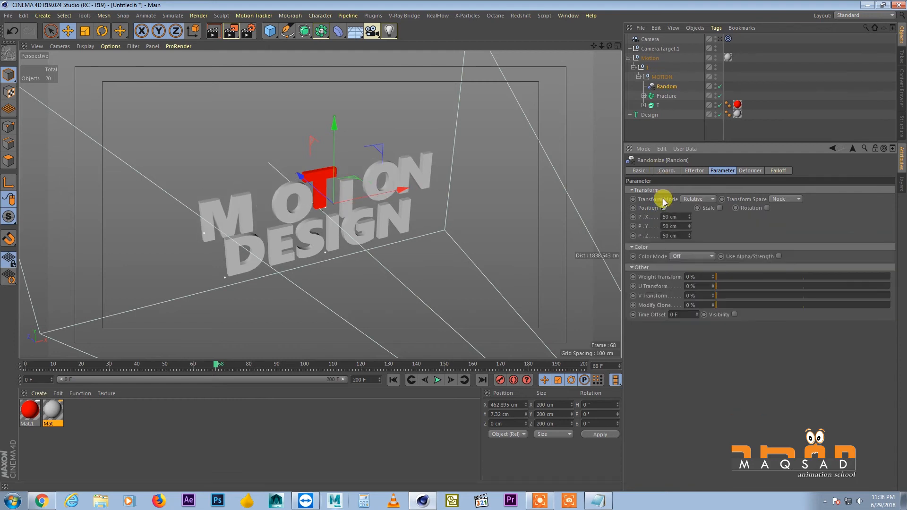
Set the Random effector's position offsets to 0 cm for P.X and P.Y and 1000 cm for P.Z
left_click(671, 216)
type("0")
key("Tab")
type("0")
key("Return")
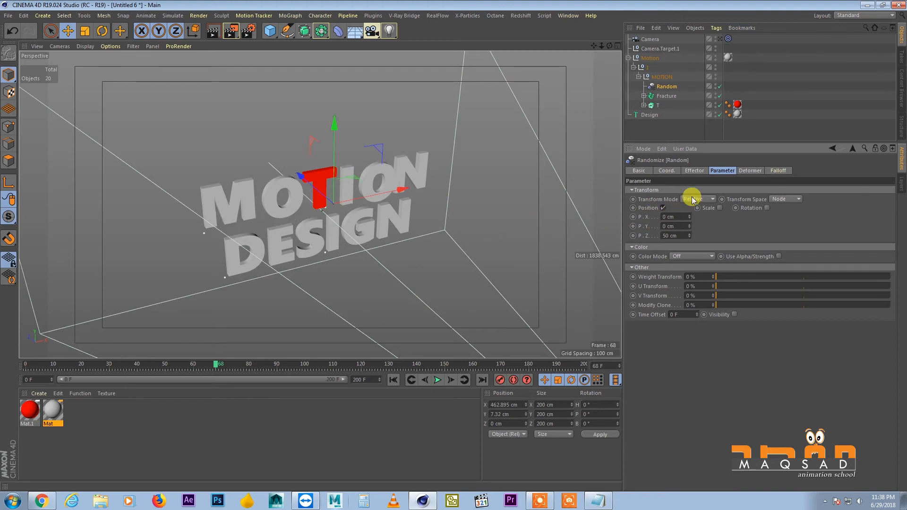
left_click_drag(691, 234, 671, 222)
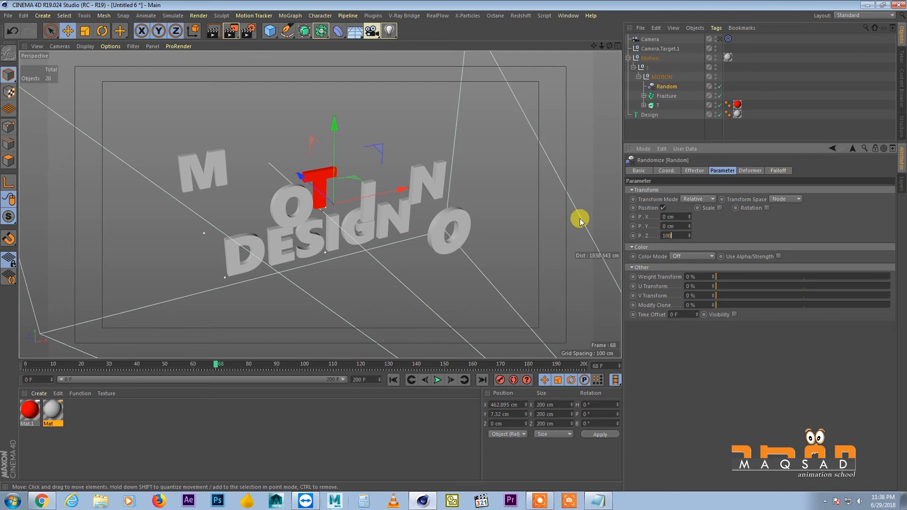
key("Return")
Set the Random effector's Maximum to 0 % so the letters scatter only toward the camera
left_click_drag(499, 131, 383, 164, "alt")
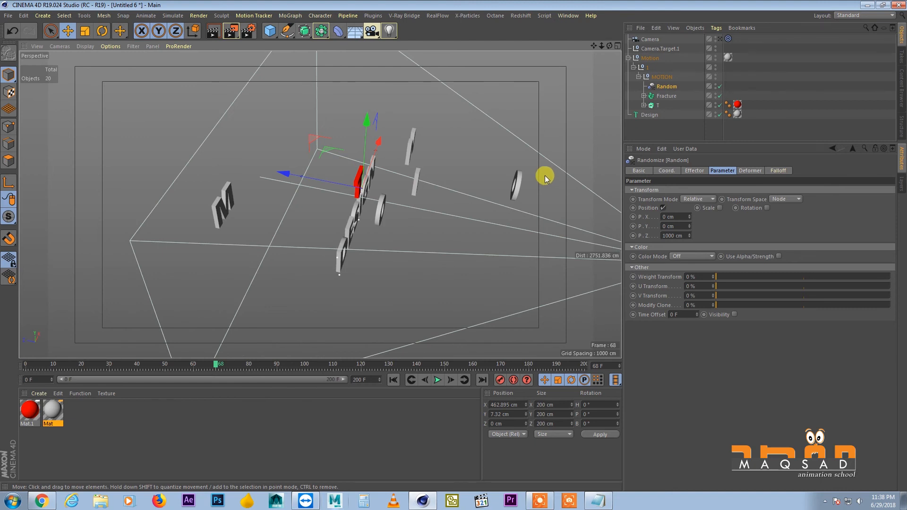
scroll(345, 167, "down", 3)
left_click_drag(601, 253, 444, 195, "alt")
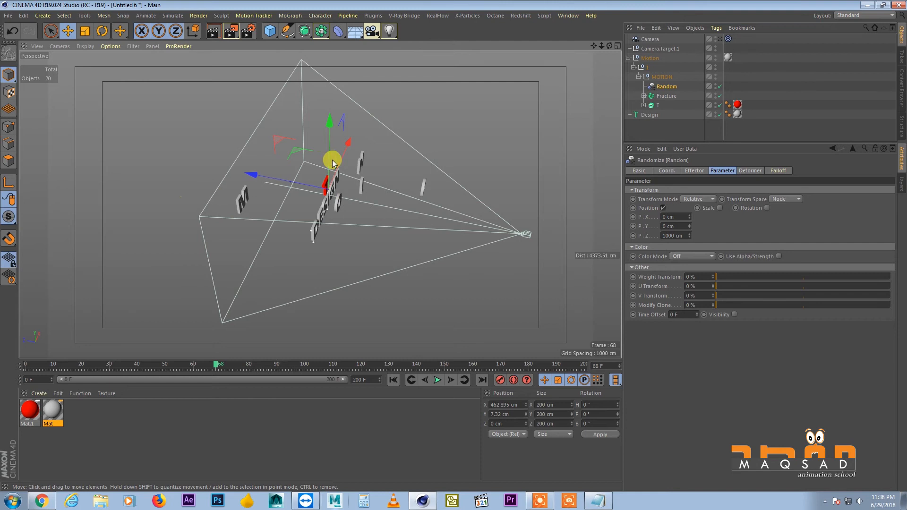
left_click_drag(333, 163, 324, 178, "alt")
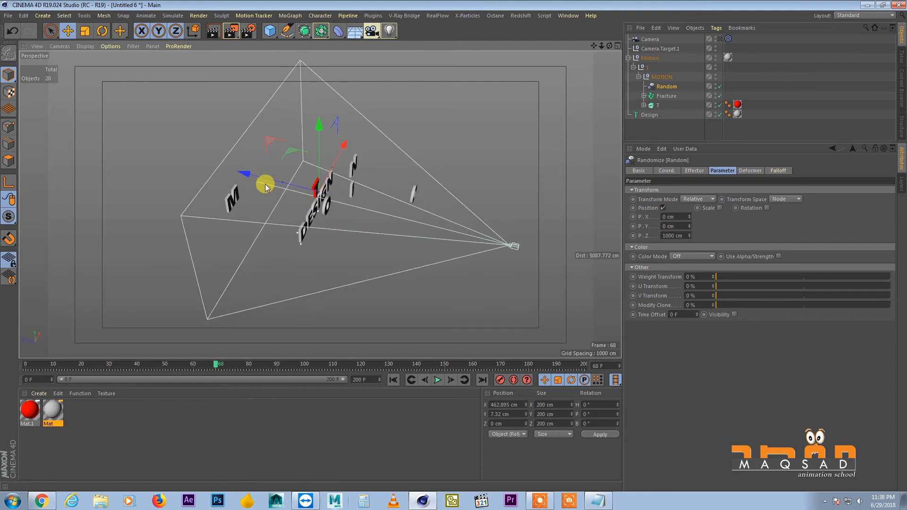
middle_click_drag(353, 213, 366, 222, "alt")
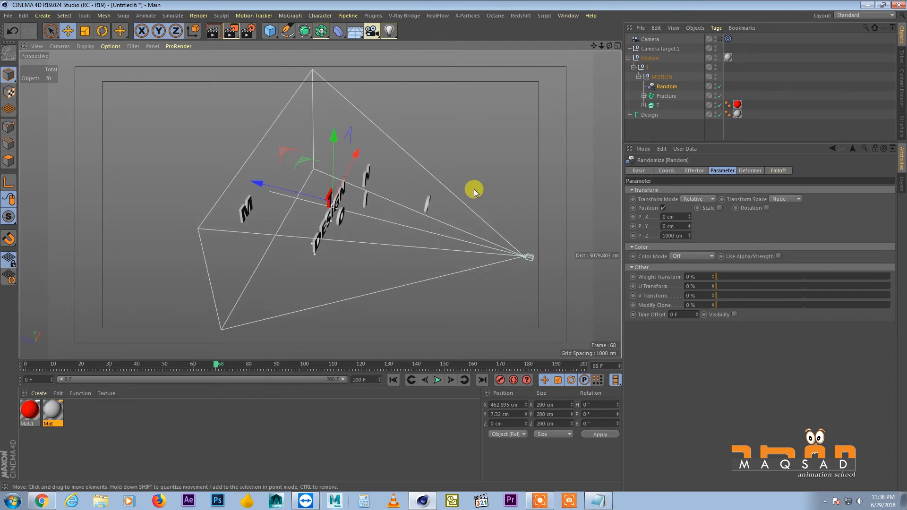
left_click(698, 170)
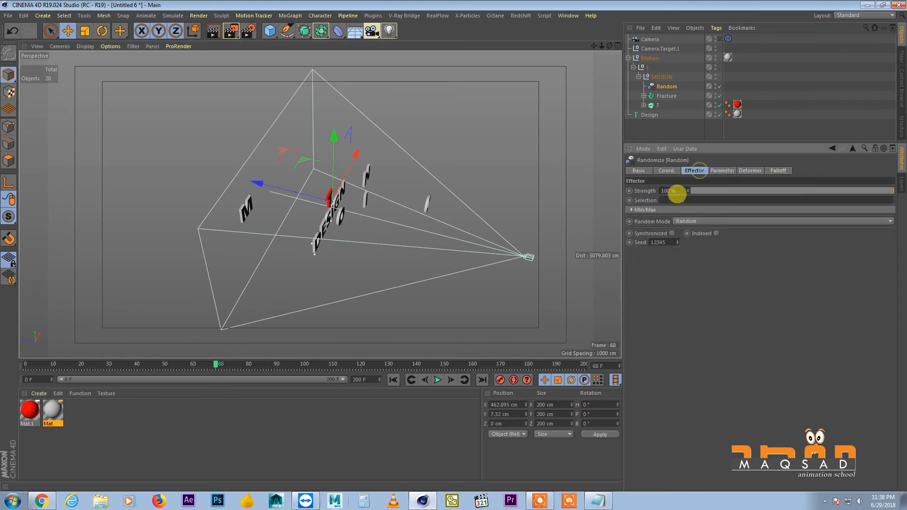
left_click(632, 210)
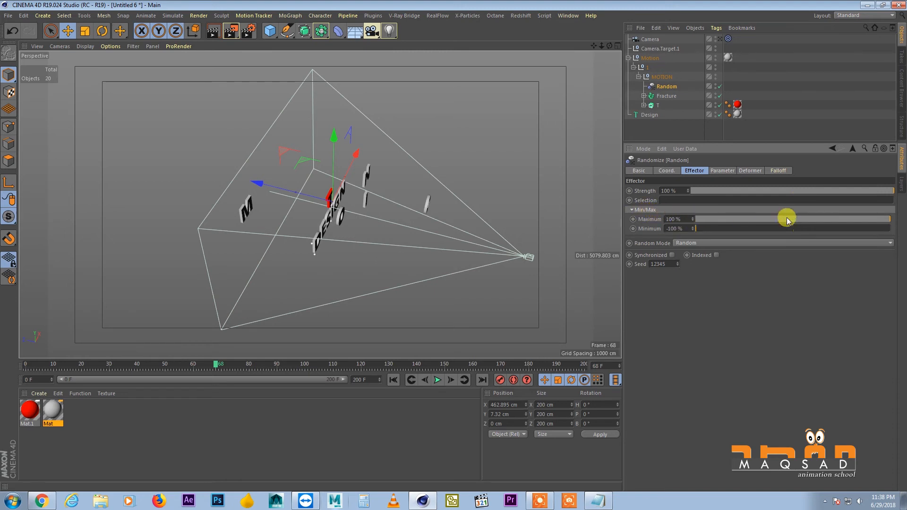
left_click_drag(888, 222, 796, 228)
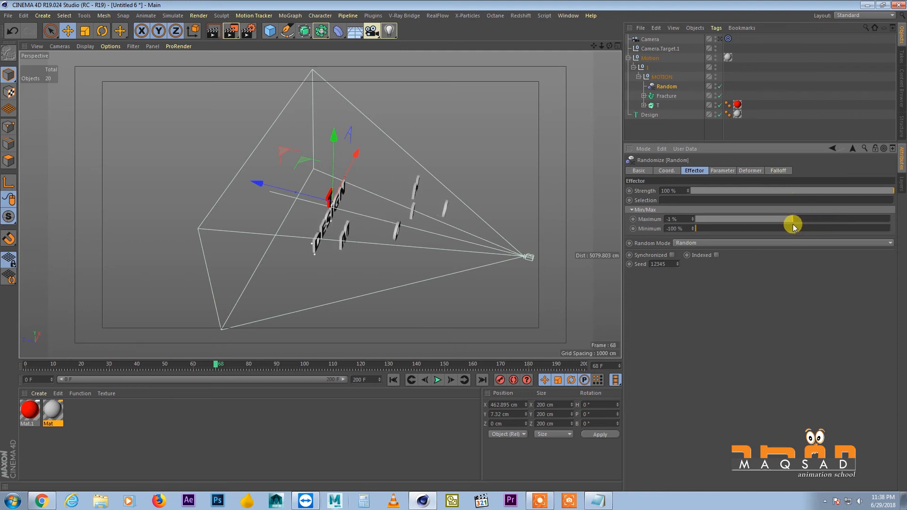
Go to frame 0, inspect the scattered letters in the free view, and switch back to looking through the animated Camera
middle_click_drag(297, 208, 316, 209, "alt")
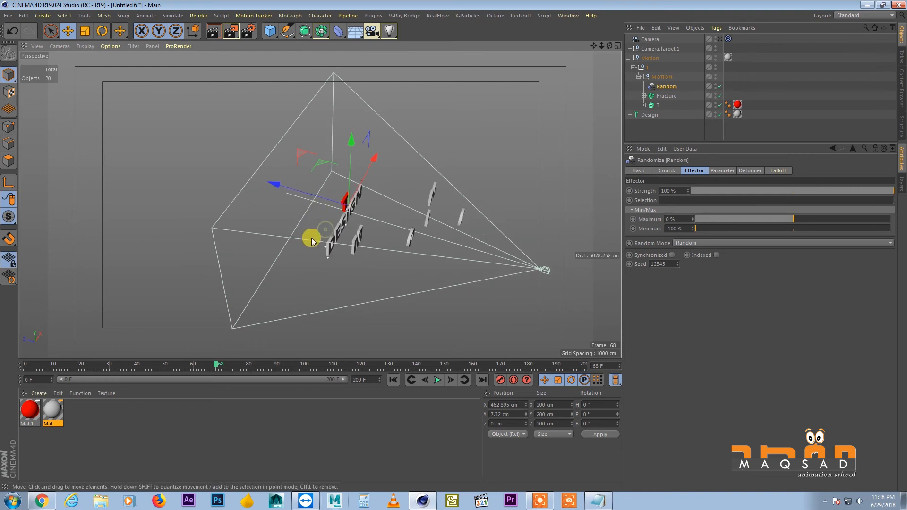
mouse_move(176, 366)
left_mouse_down()
mouse_move(44, 361)
mouse_move(78, 366)
mouse_move(279, 332)
mouse_move(2, 346)
left_mouse_up()
right_click_drag(327, 152, 376, 144, "alt")
middle_click_drag(356, 167, 331, 139, "alt")
left_click_drag(332, 141, 341, 142, "alt")
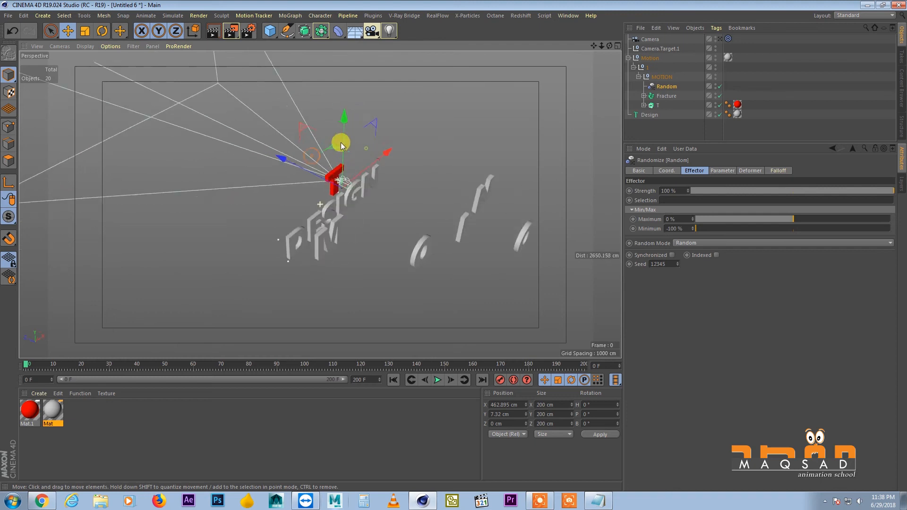
left_click(720, 38)
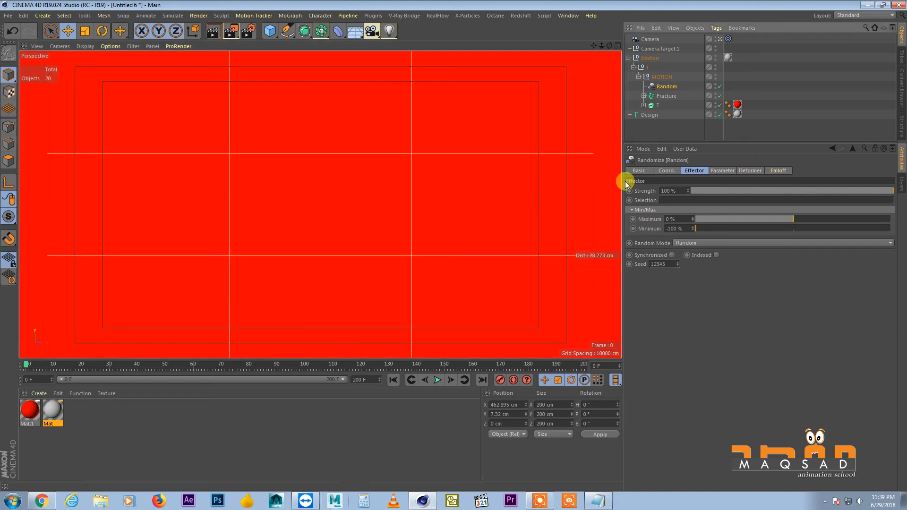
At frame 30, keyframe the Random effector's P.Z at 1000 cm
mouse_move(35, 365)
left_mouse_down()
mouse_move(168, 358)
mouse_move(339, 320)
mouse_move(74, 344)
mouse_move(49, 360)
mouse_move(213, 344)
mouse_move(134, 364)
mouse_move(15, 367)
mouse_move(111, 367)
left_mouse_up()
left_click(720, 170)
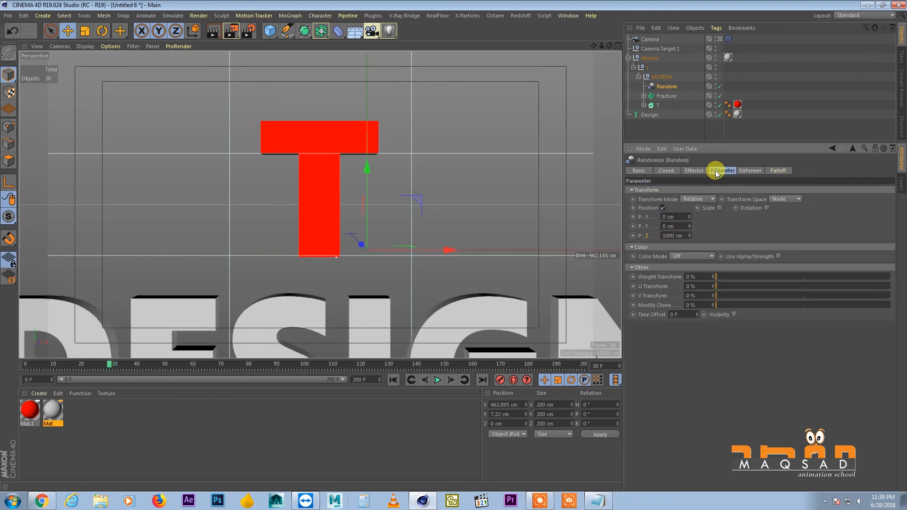
left_click(633, 236, "ctrl")
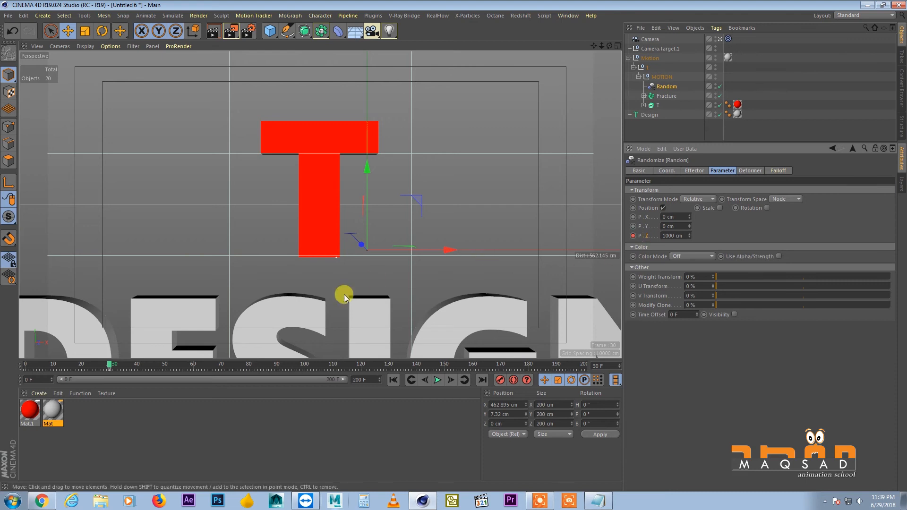
At frame 100, set the Random effector's P.Z to 0 cm and keyframe it
left_click_drag(136, 364, 302, 369)
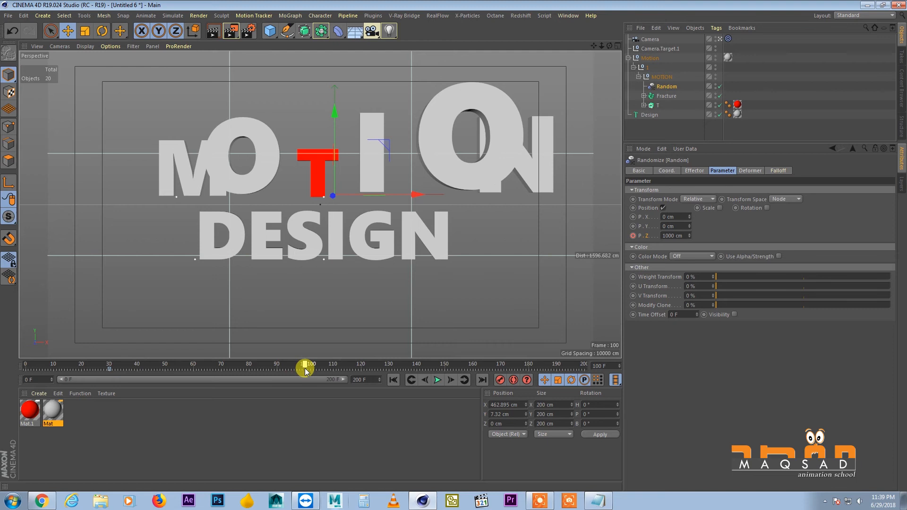
double_click(669, 236)
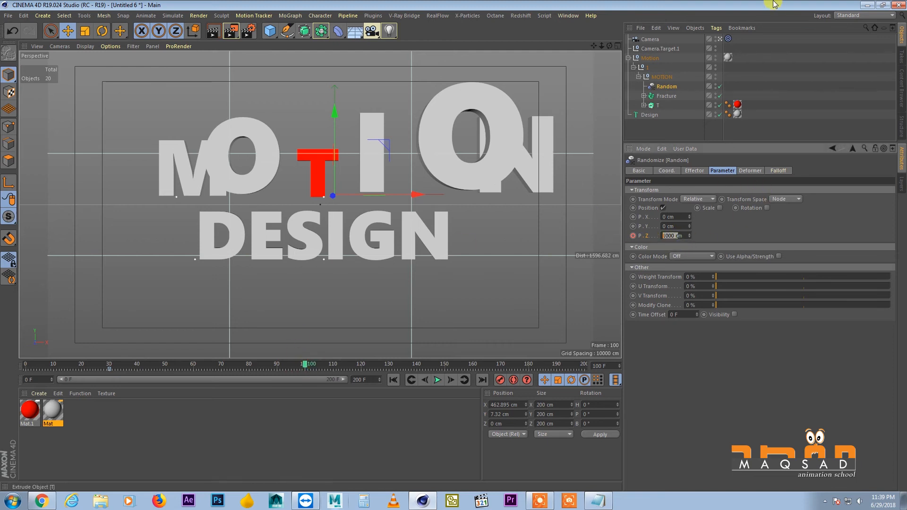
type("0")
key("Return")
left_click(633, 236)
Scrub through the letters' depth animation and return to the keyframe at frame 30
mouse_move(108, 365)
left_mouse_down()
mouse_move(301, 330)
mouse_move(94, 364)
mouse_move(311, 365)
left_mouse_up()
left_click_drag(191, 367, 171, 367)
left_click(408, 380)
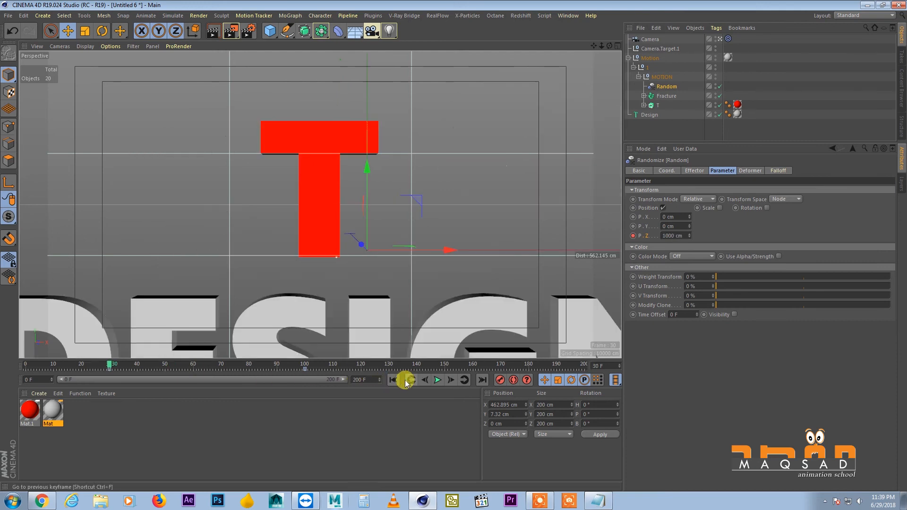
Enable rotation on the Random effector and set its R.H to -50°, checking the letters at frame 64
left_click(767, 208)
left_click(116, 365)
left_click_drag(117, 364, 205, 367)
mouse_move(793, 217)
left_mouse_down()
mouse_move(769, 148)
mouse_move(803, 253)
mouse_move(778, 216)
left_mouse_up()
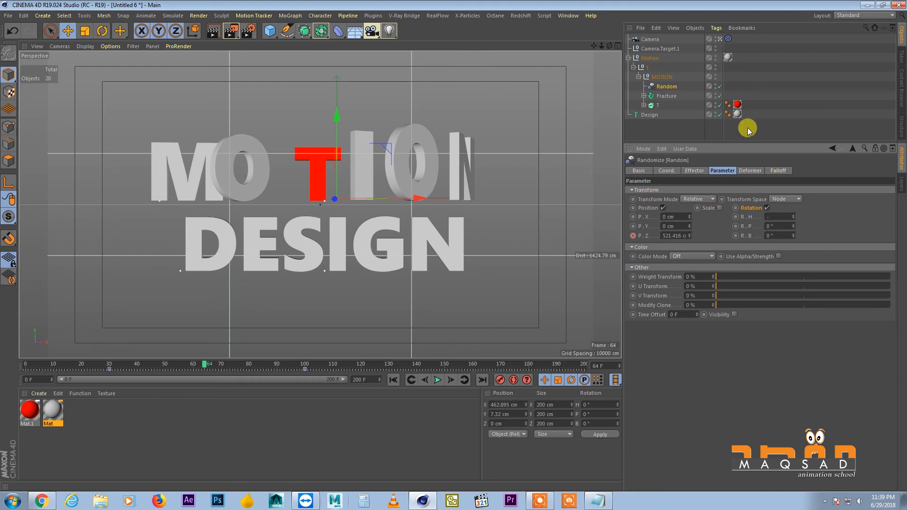
type("50")
key("Return")
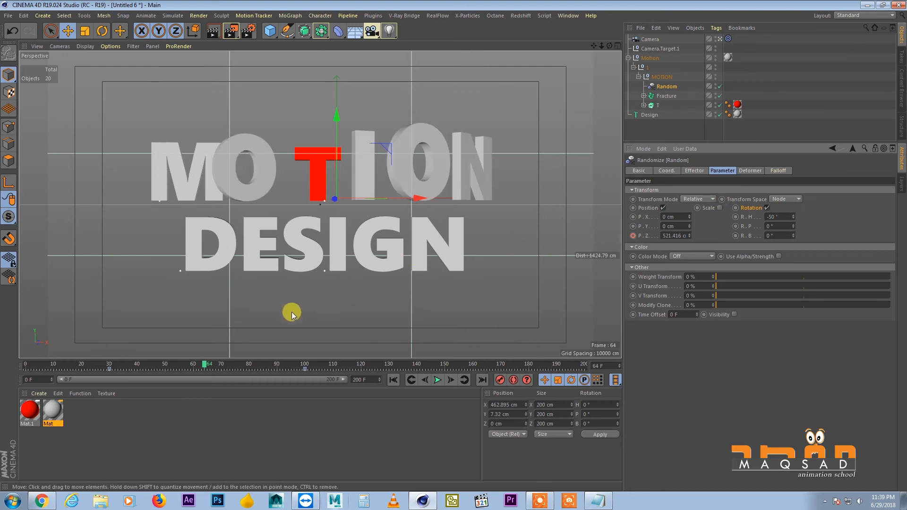
Keyframe the Random effector's R.H at -50°, keyframe it at 0° on frame 100, and scrub to review the motion
left_click_drag(192, 366, 320, 369)
left_click(735, 216, "ctrl")
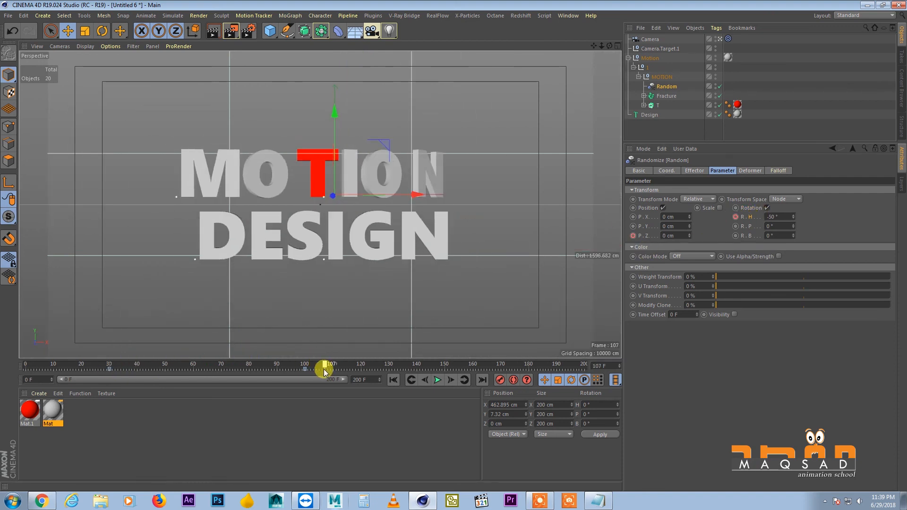
left_click_drag(308, 373, 304, 371)
left_click(786, 216)
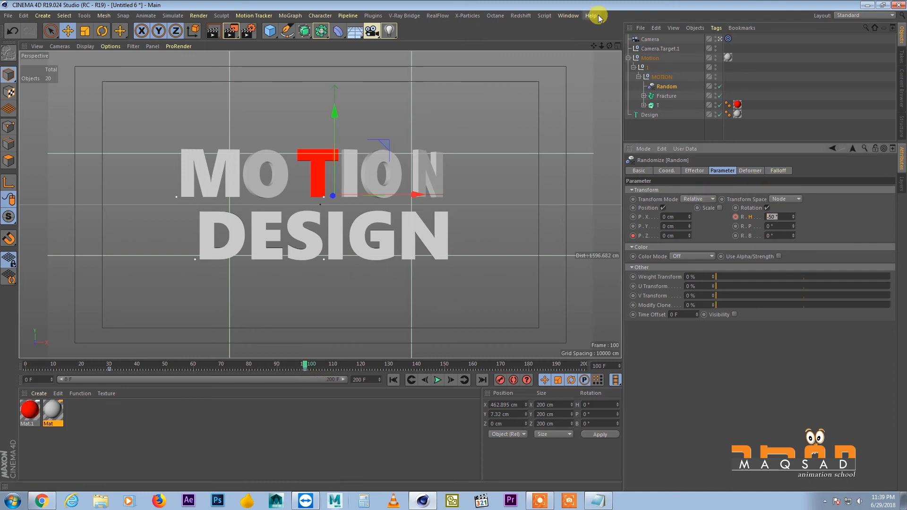
type("0")
key("Return")
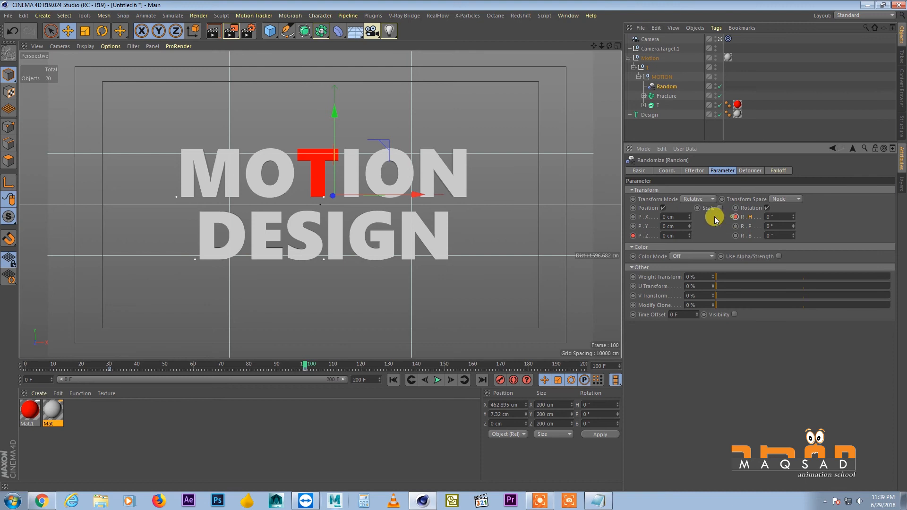
left_click_drag(121, 364, 274, 264)
Select the DESIGN text, collapse the Motion hierarchy, and show the text's per-letter effects settings
left_click(334, 242)
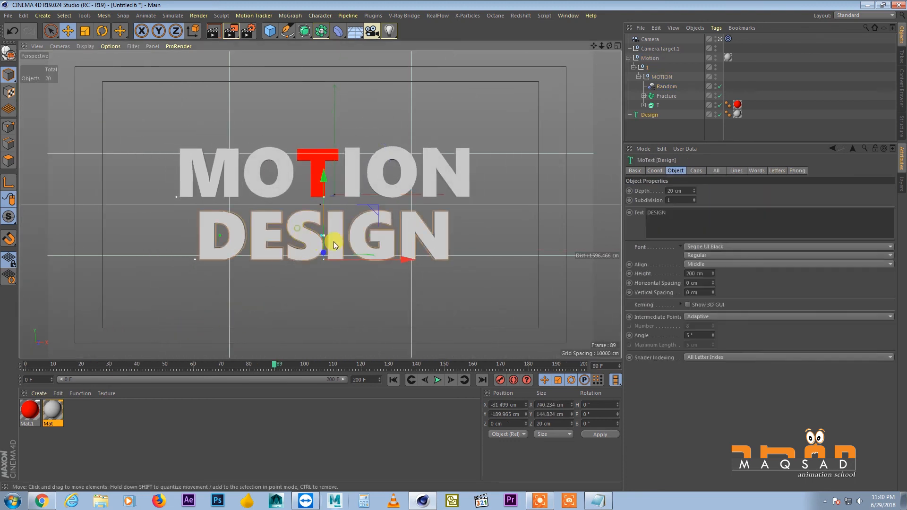
left_click(633, 67)
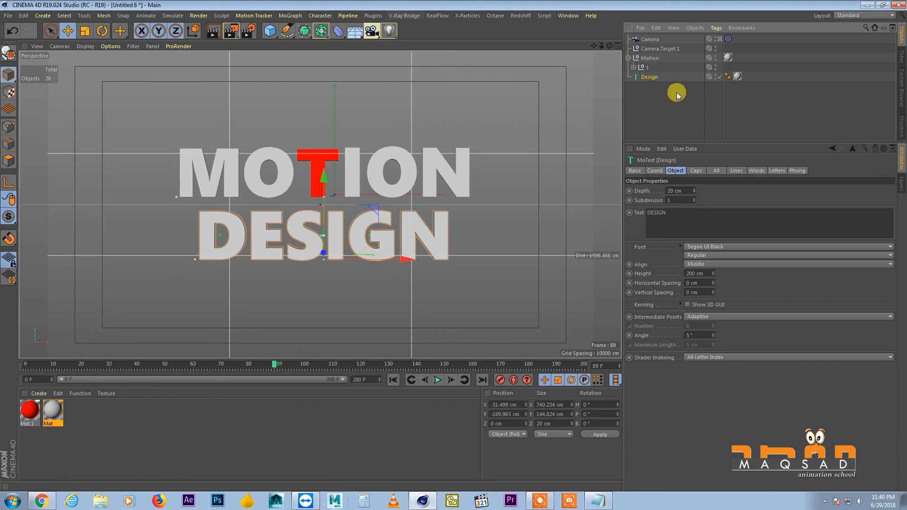
left_click(628, 58)
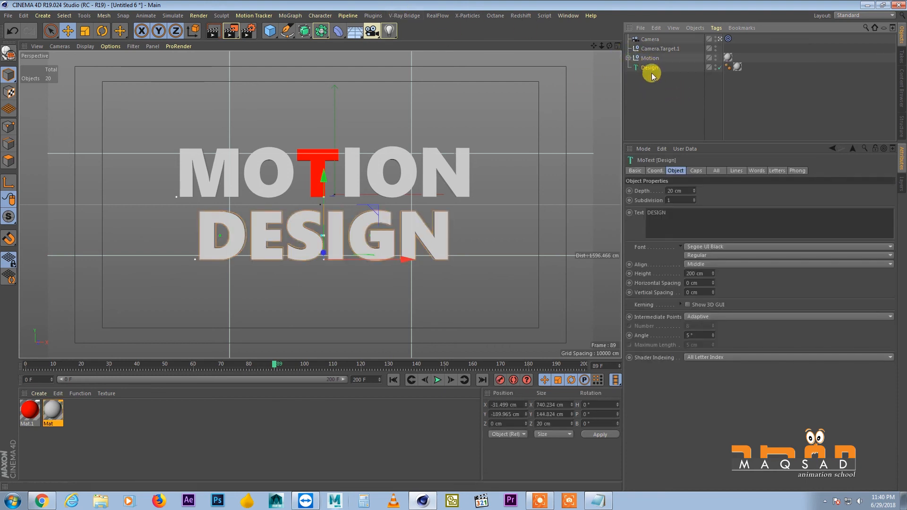
left_click_drag(686, 141, 689, 132)
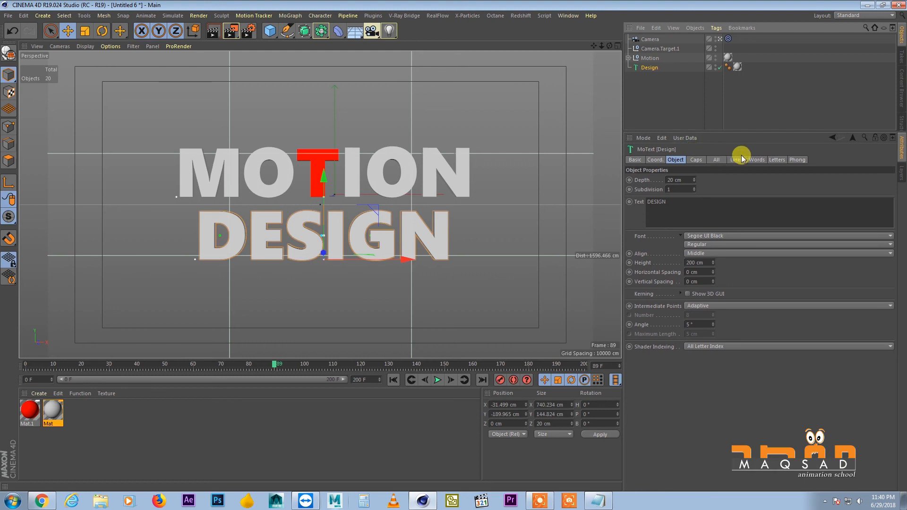
left_click(774, 160)
Add a Random effector to the Design text's letters, place it directly above Design, and check the letters' effects list
left_click(289, 15)
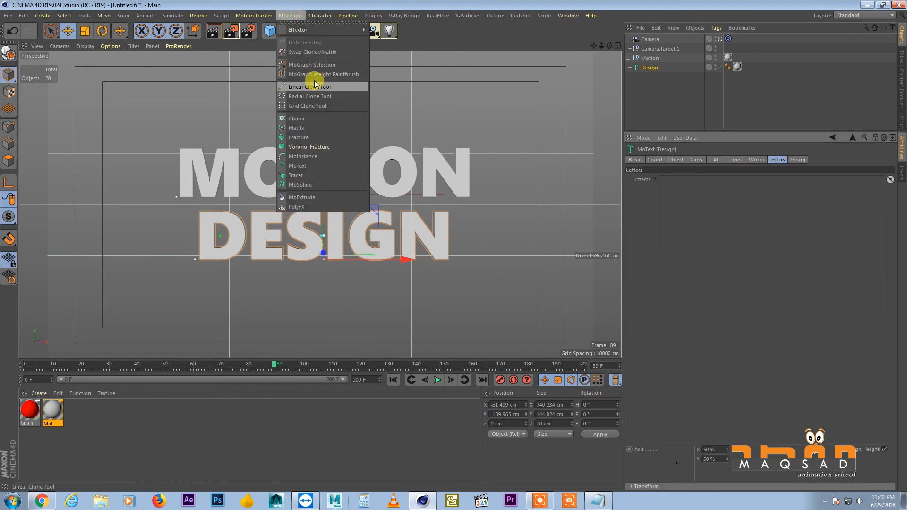
mouse_move(301, 30)
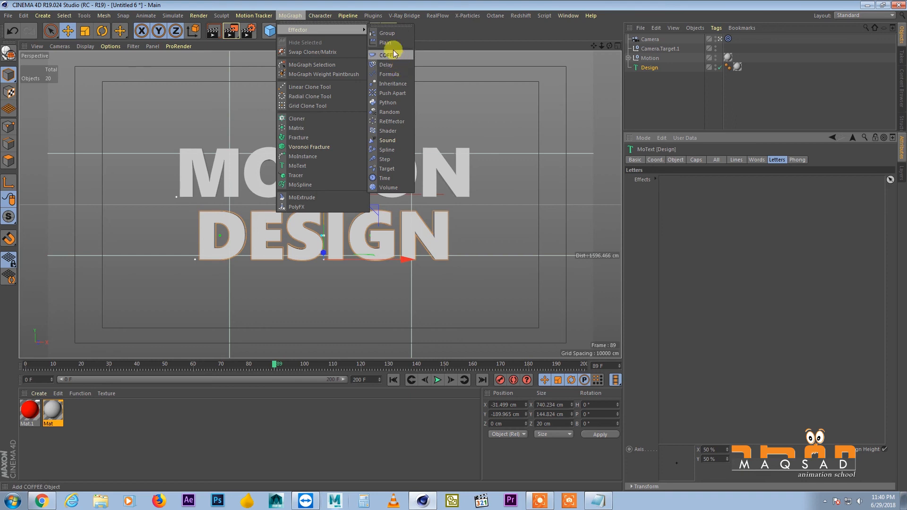
left_click(392, 112)
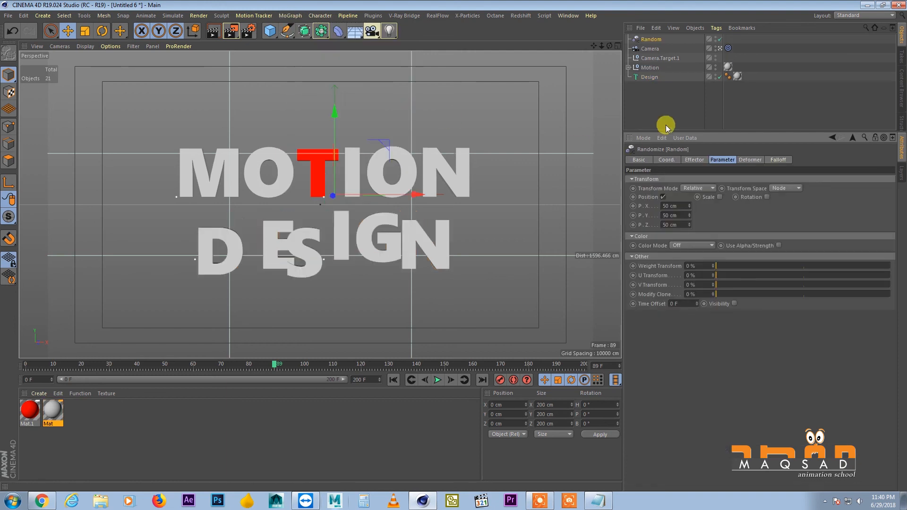
left_click_drag(651, 39, 653, 74)
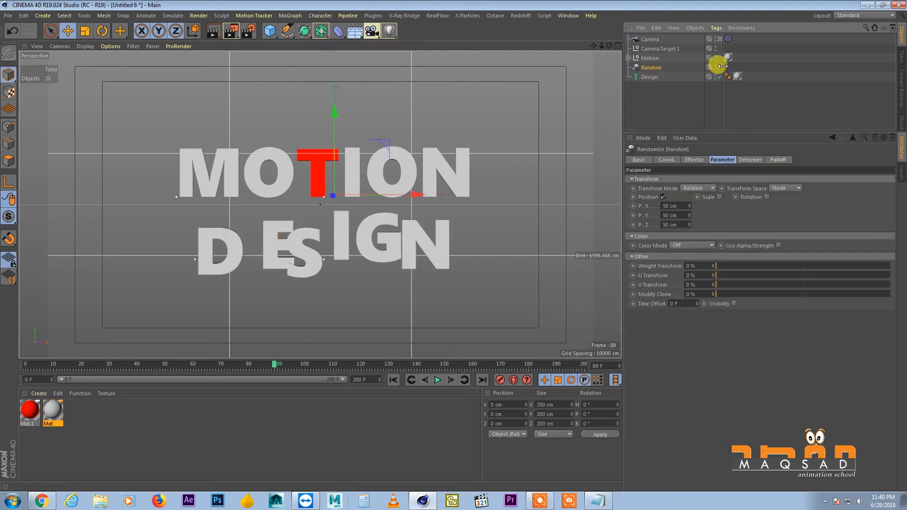
left_click(774, 159)
left_click(649, 77)
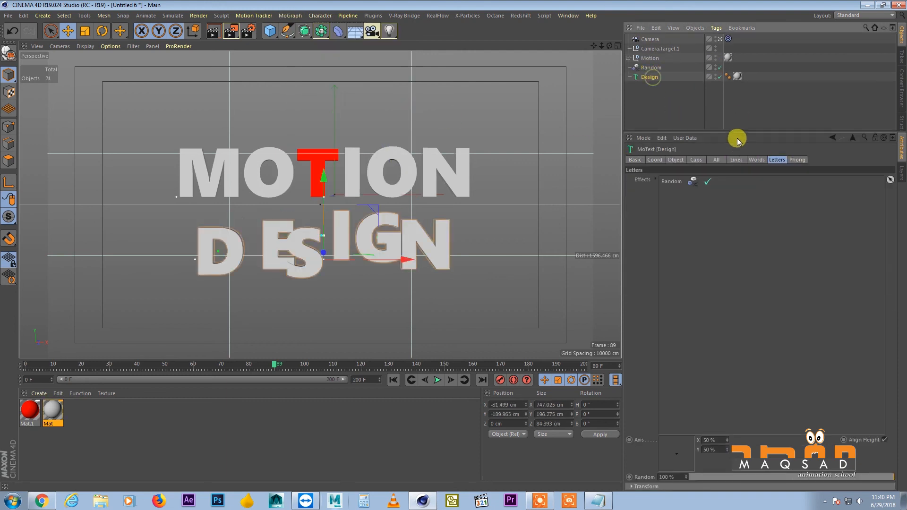
Replace the Random effector on Design's letters with a copy of Motion's animated Random effector, placed below Design, and scrub to frame 53
left_click(651, 68)
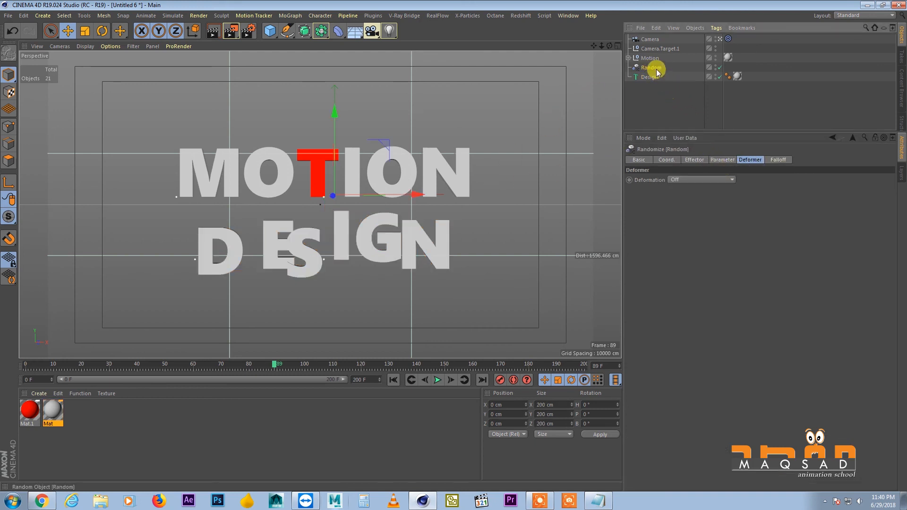
key("Delete")
left_click(629, 58)
left_click(635, 68)
left_click(664, 87)
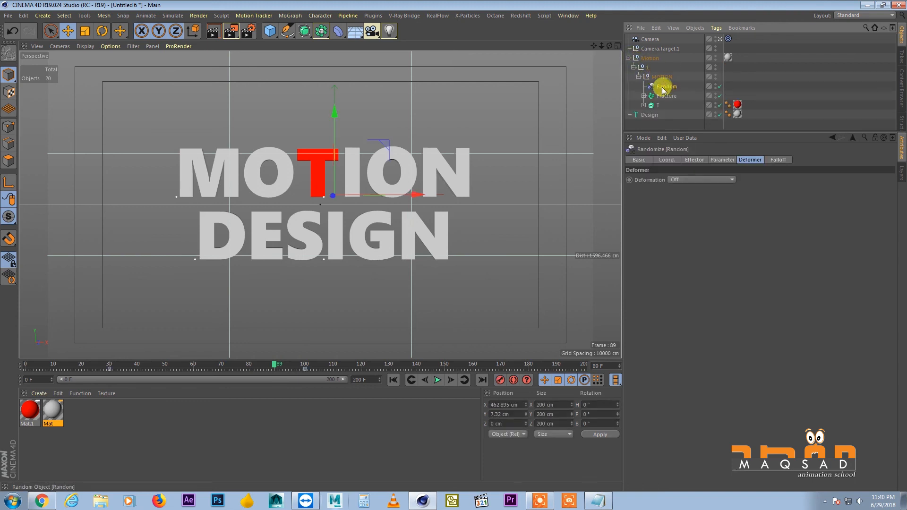
left_click_drag(654, 121, 668, 245, "ctrl")
left_click(631, 67)
left_click(651, 77)
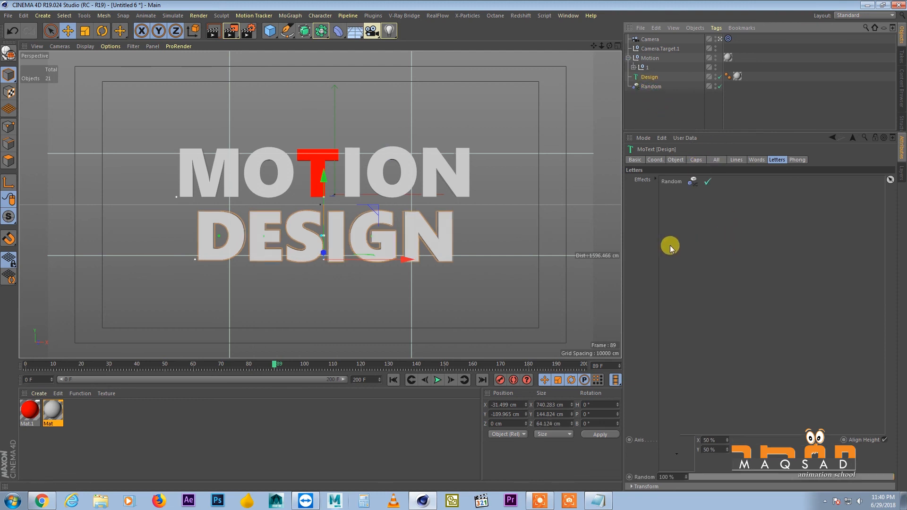
left_click_drag(275, 363, 174, 352)
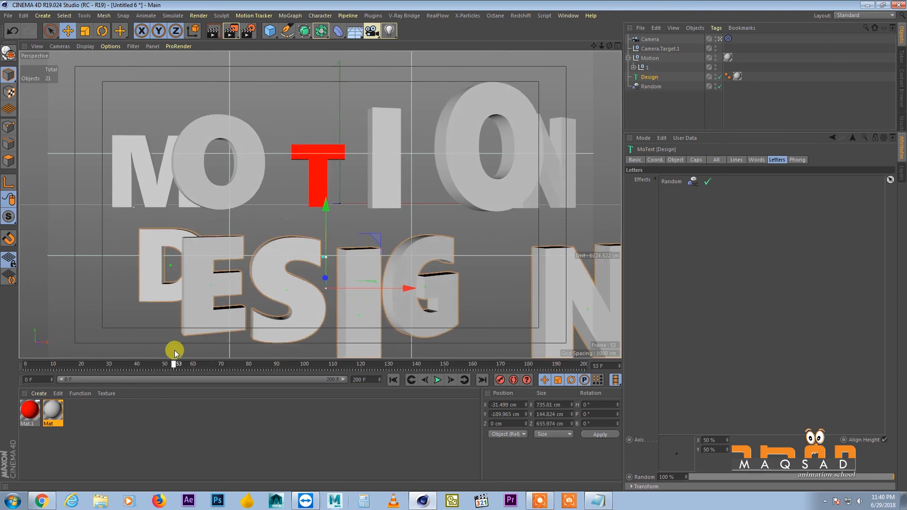
Keyframe the copied Random effector's R.H at 70° on frame 30 and play the animation from the start
left_click(651, 87)
left_click(723, 160)
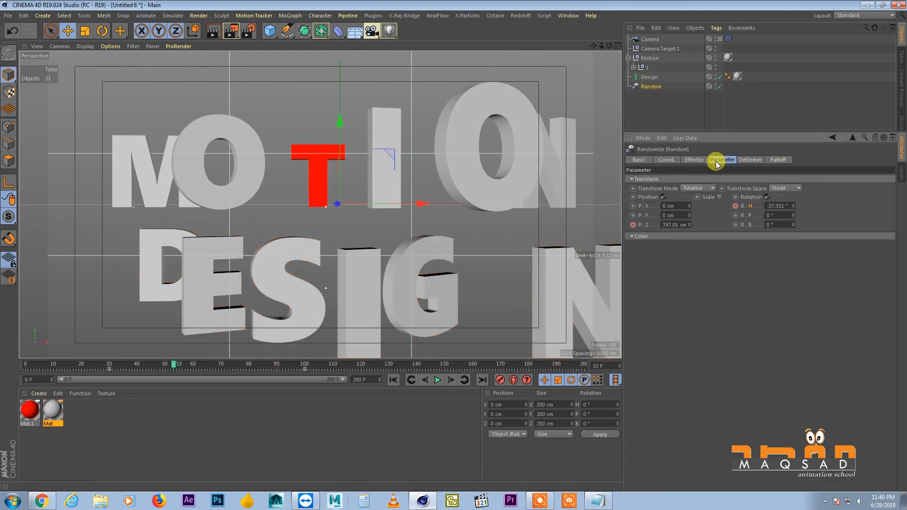
left_click(766, 205)
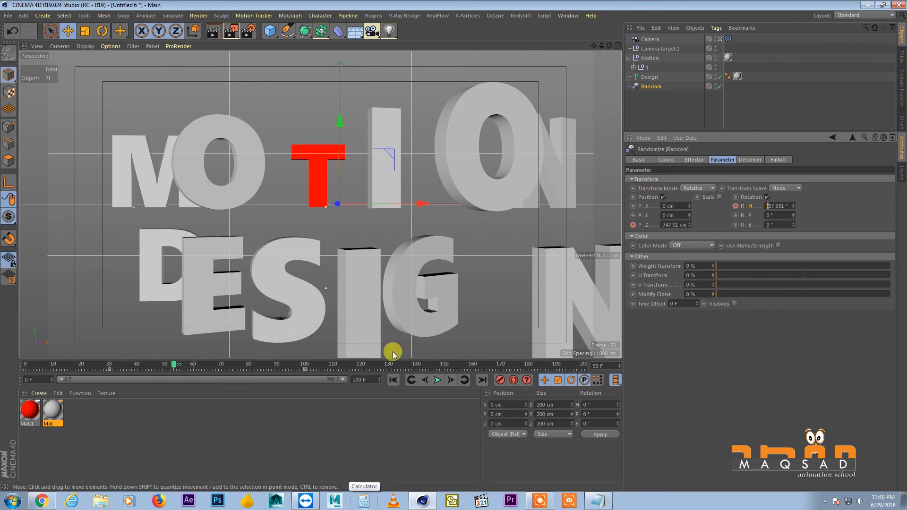
left_click(412, 380)
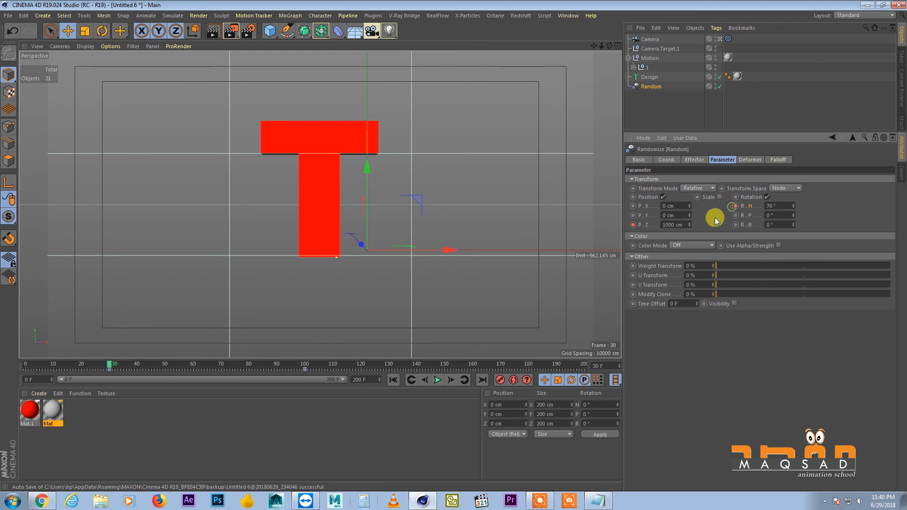
left_click(437, 380)
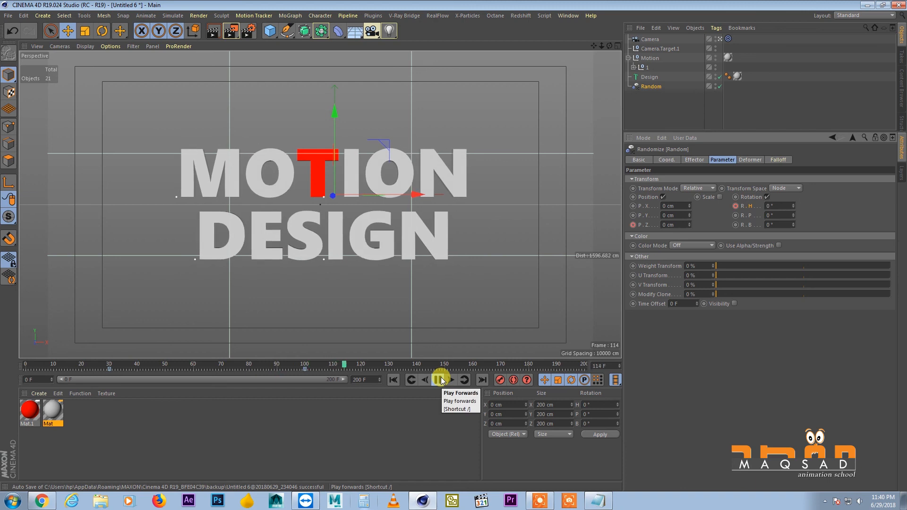
left_click(394, 379)
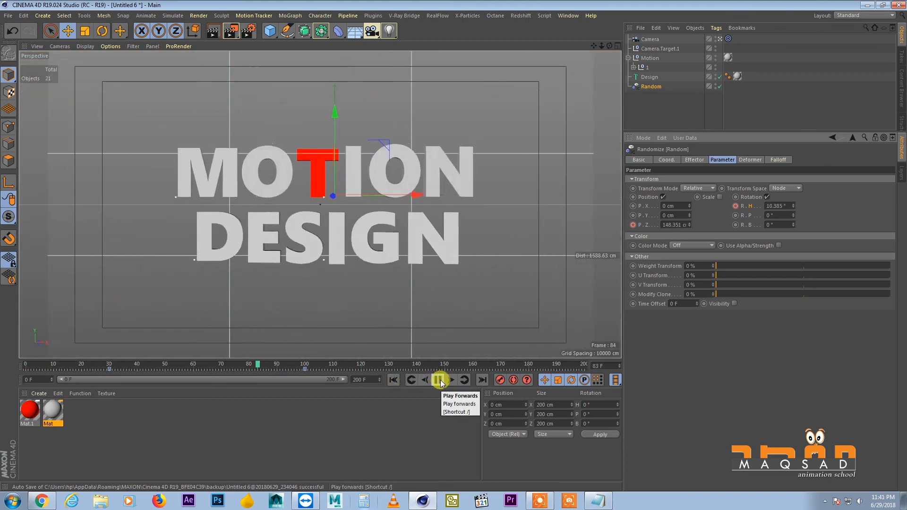
left_click(439, 379)
Set the timeline's end to frame 120, replay the animation from the start, and scrub to frame 56
type("120")
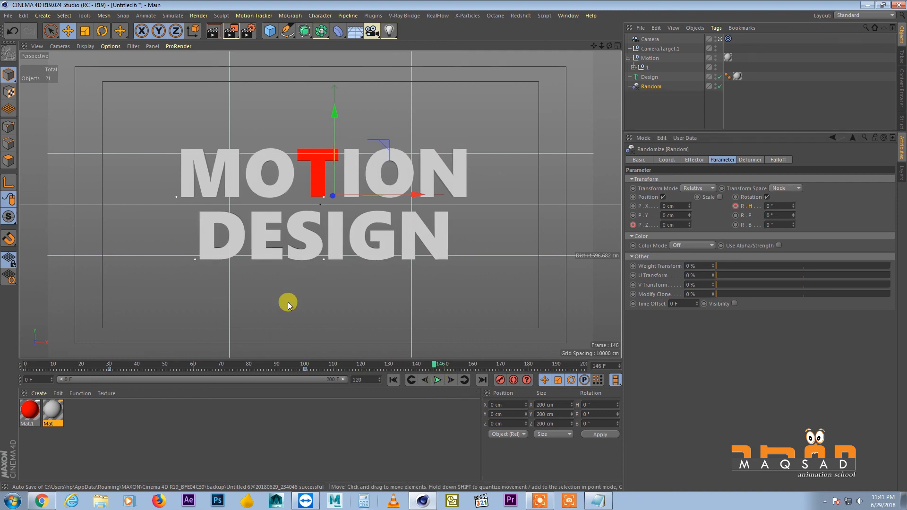
key("Return")
left_click(391, 380)
left_click(438, 380)
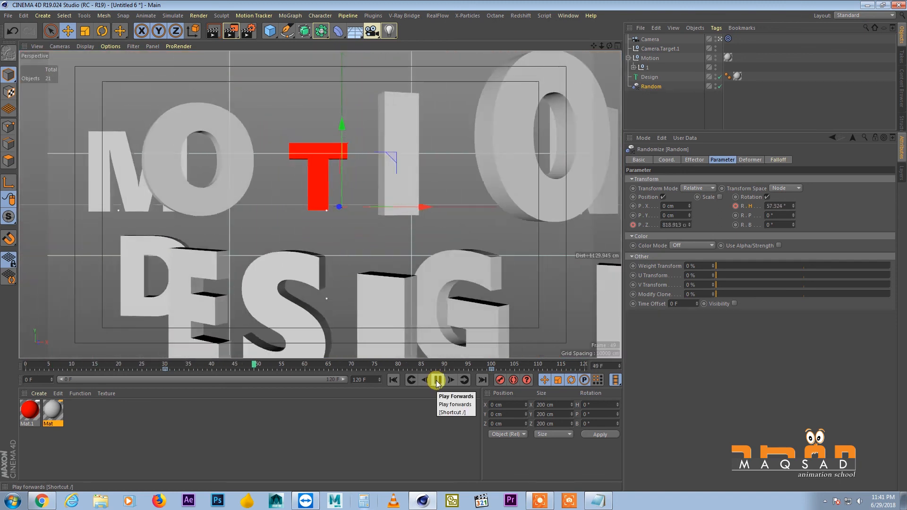
left_click(437, 379)
left_click_drag(366, 368, 286, 366)
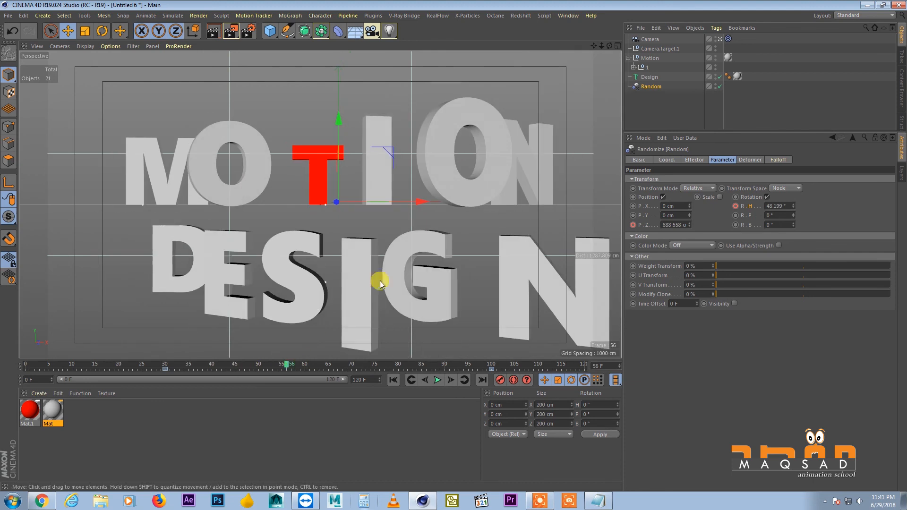
Keyframe the camera's R.B rotation at 0° on frame 75 and at 51° on frame 25, and play the animation
left_click(648, 40)
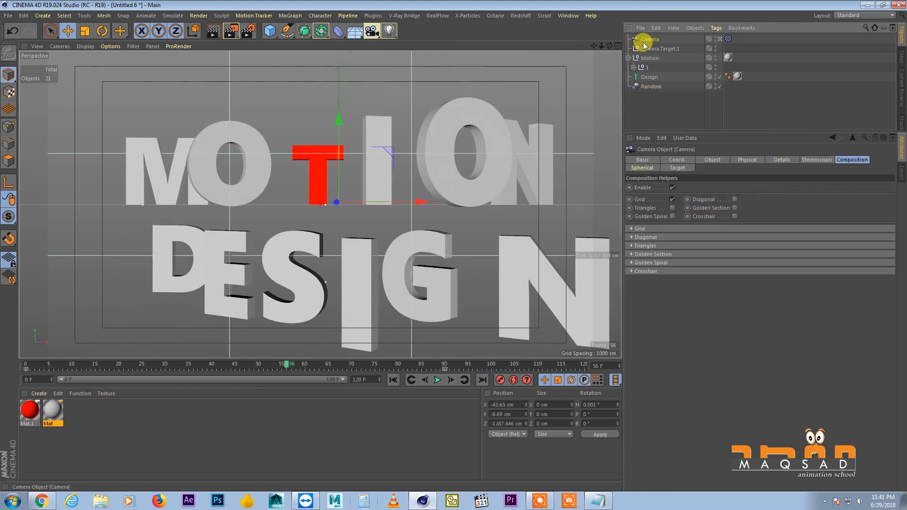
left_click(677, 160)
left_click_drag(166, 367, 377, 371)
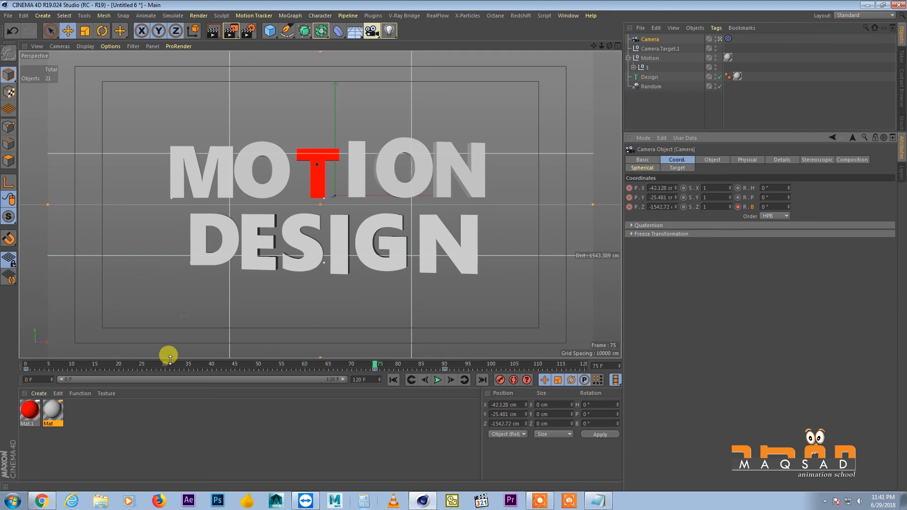
left_click_drag(168, 365, 140, 373)
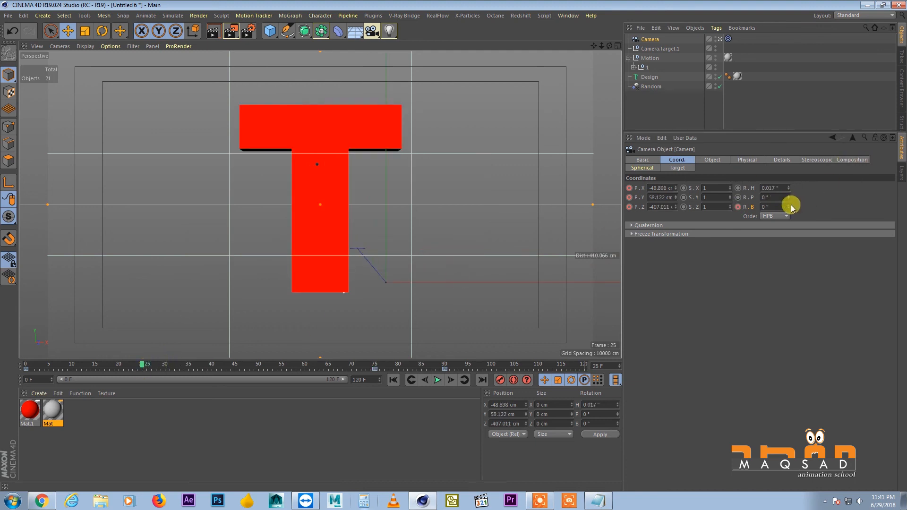
left_click_drag(789, 207, 782, 184)
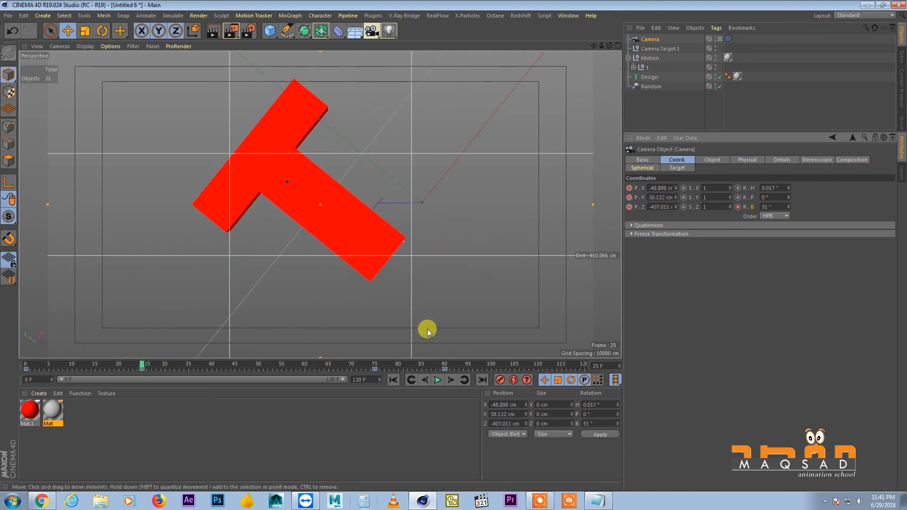
left_click(438, 380)
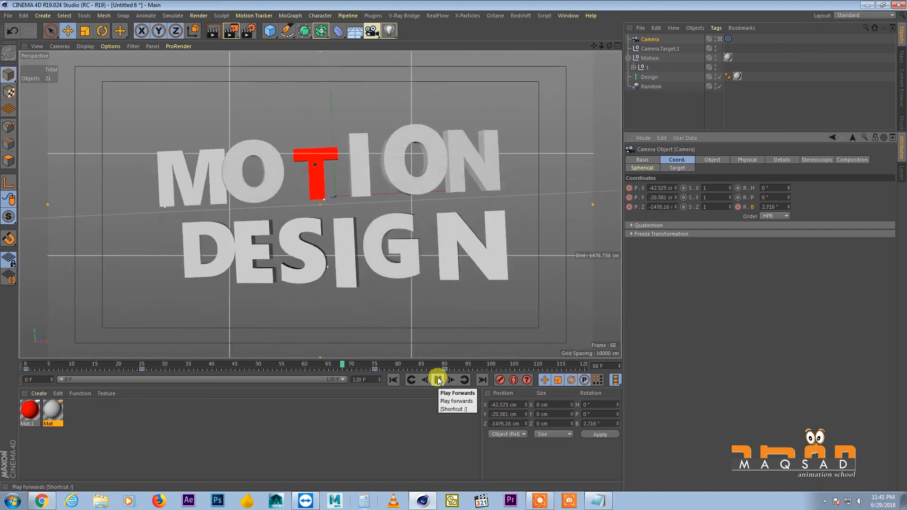
Move the camera's 0° bank rotation keyframe to frame 90 and replay the animation from the start
left_click(375, 369)
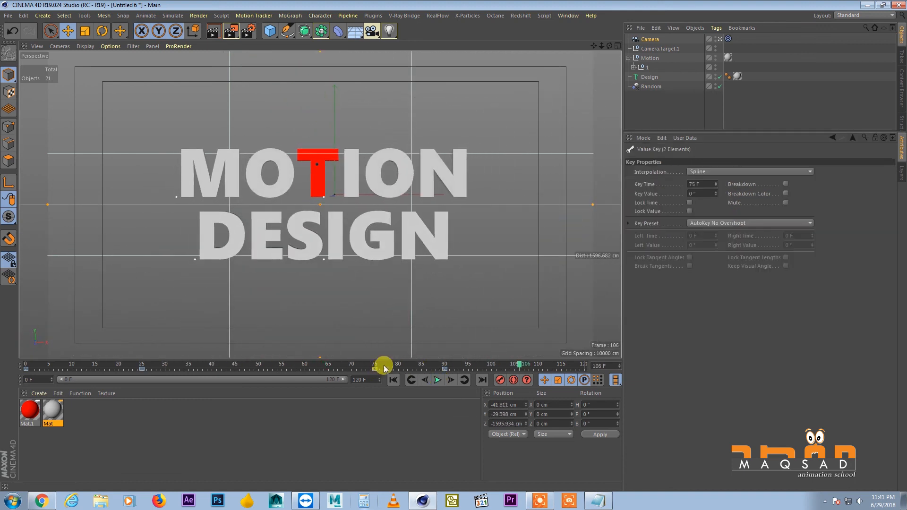
left_click(393, 380)
left_click(437, 380)
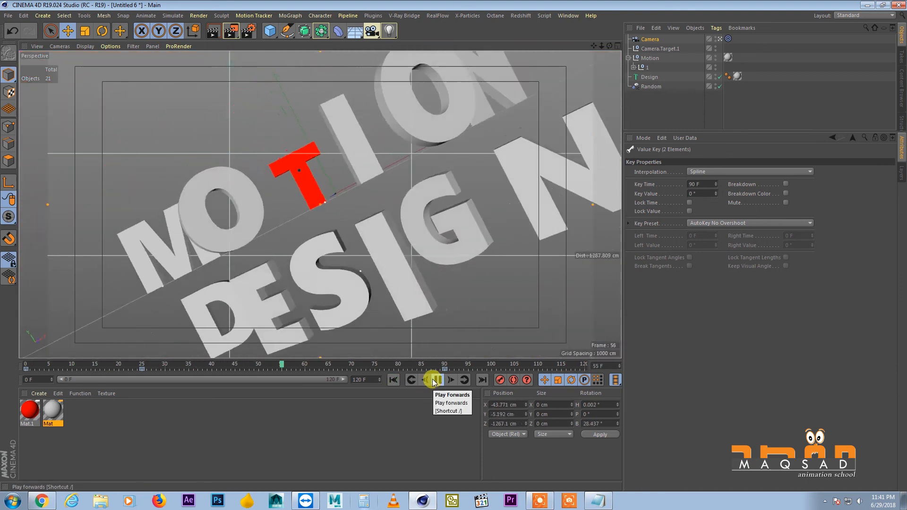
left_click(436, 380)
Move the camera's 51° bank rotation keyframe to frame 5 and play the finished animation from the start
left_click_drag(148, 369, 136, 371)
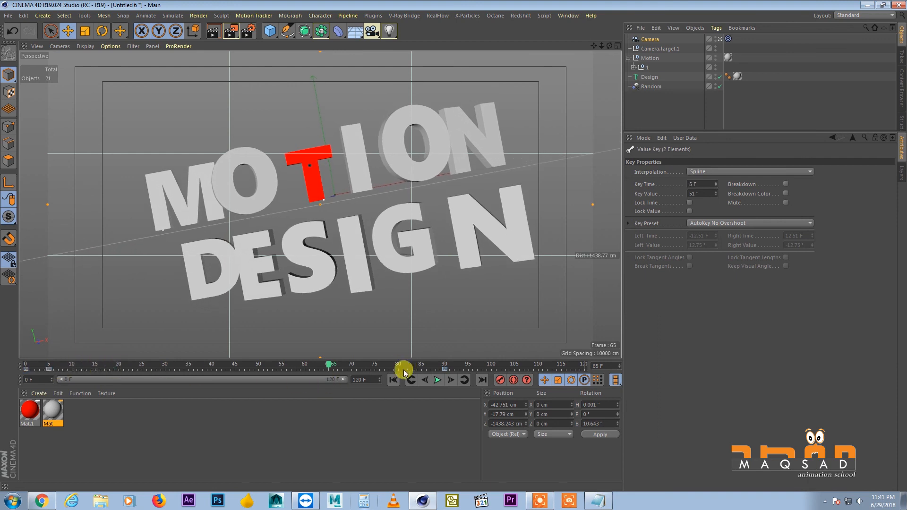
left_click(393, 380)
left_click(437, 380)
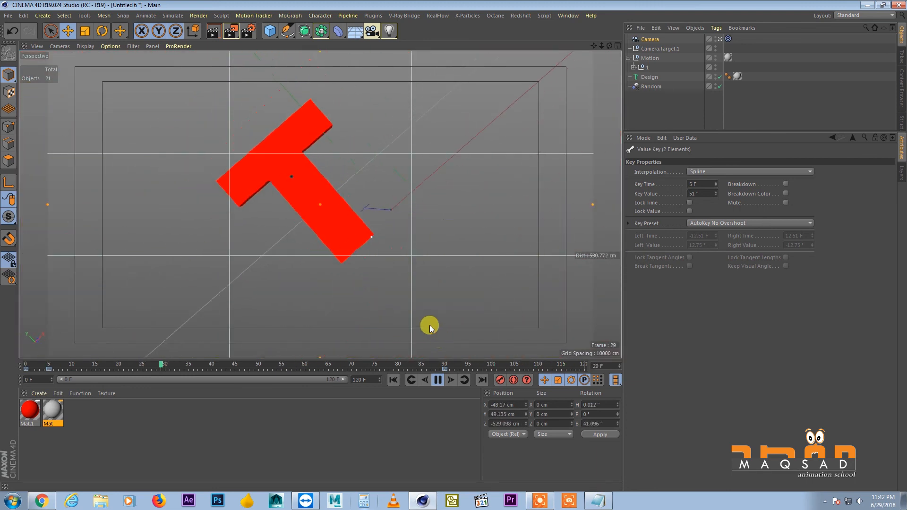
mouse_move(548, 498)
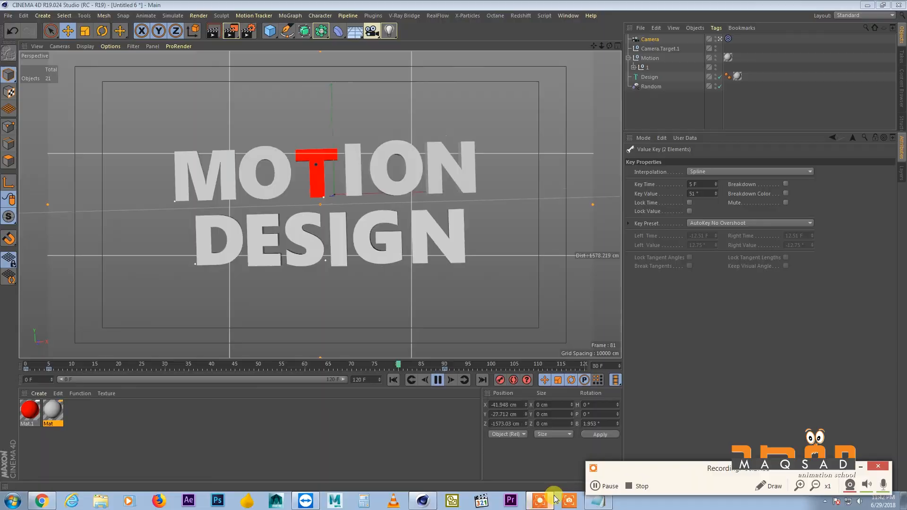